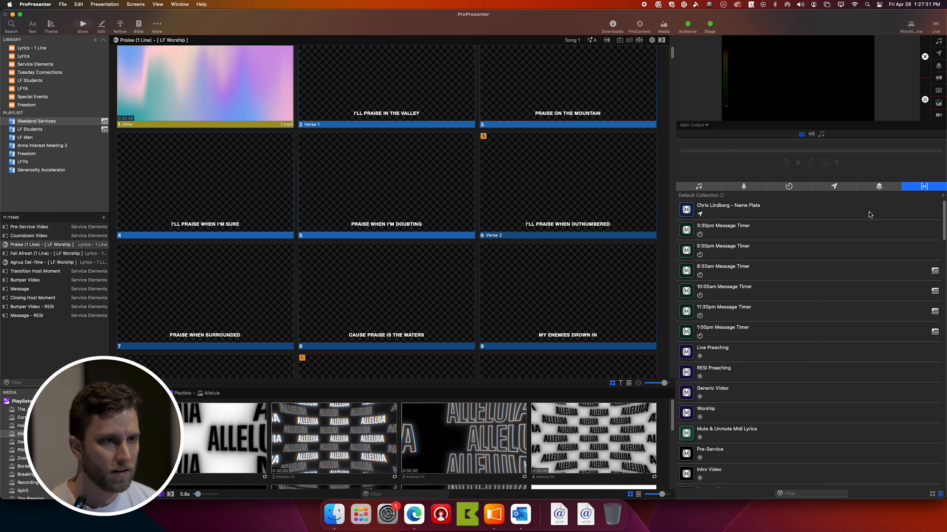
Step: Look through the full list of macros in the Default Collection, from message timers to name plates and lighting cues
{"action": "scroll", "coordinate": [849, 261], "scroll_direction": "down", "scroll_amount": 10}
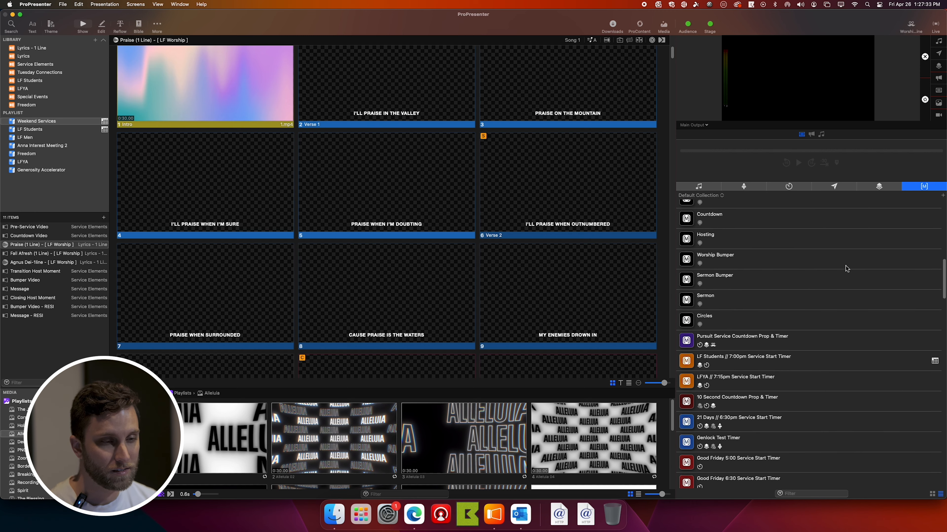
{"action": "scroll", "coordinate": [848, 270], "scroll_direction": "down", "scroll_amount": 15}
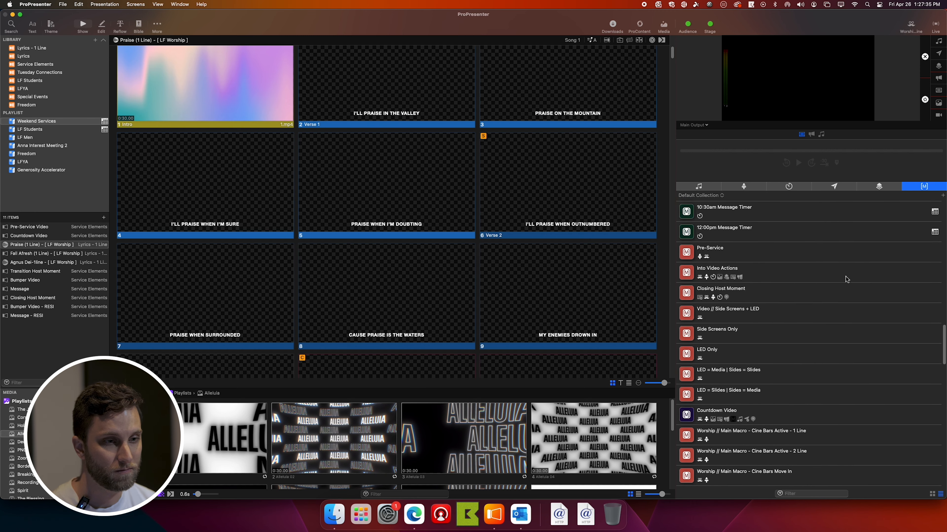
{"action": "scroll", "coordinate": [848, 266], "scroll_direction": "down", "scroll_amount": 10}
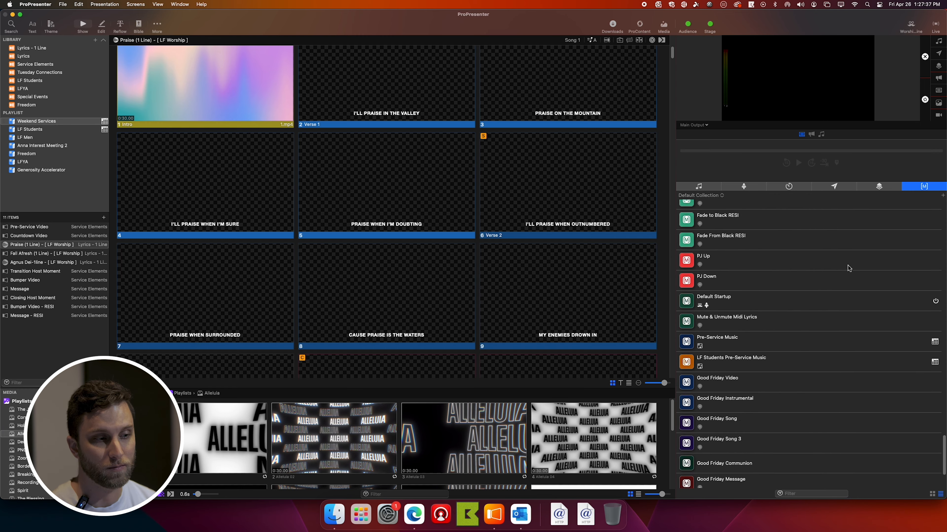
{"action": "scroll", "coordinate": [852, 267], "scroll_direction": "up", "scroll_amount": 20}
{"action": "scroll", "coordinate": [856, 268], "scroll_direction": "up", "scroll_amount": 15}
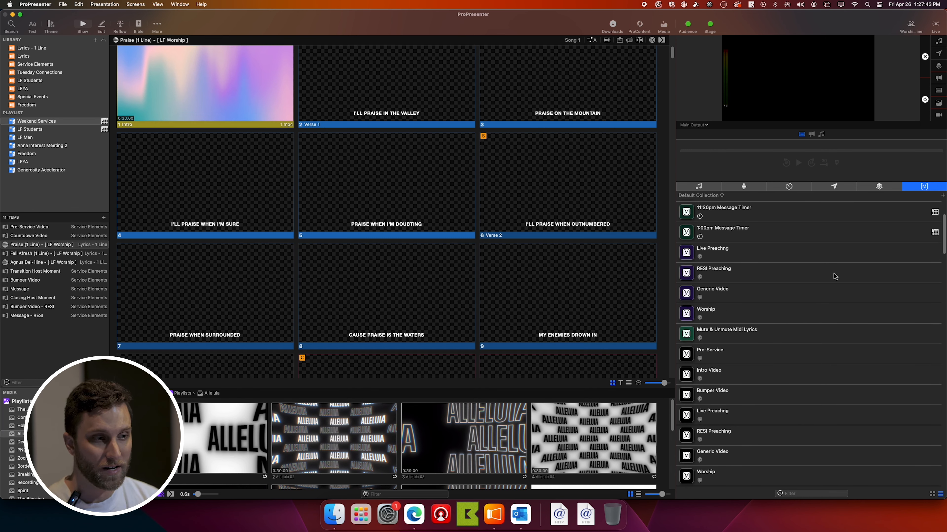
{"action": "scroll", "coordinate": [835, 278], "scroll_direction": "up", "scroll_amount": 5}
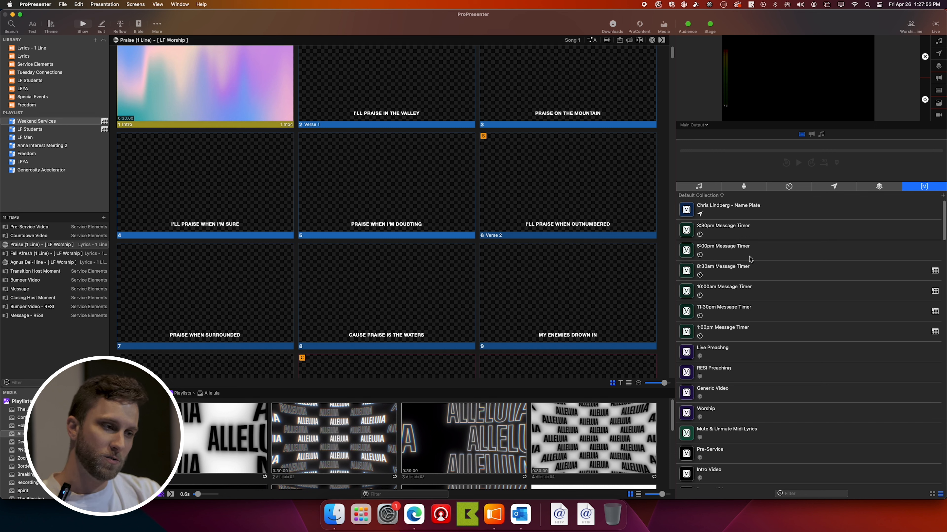
{"action": "scroll", "coordinate": [753, 246], "scroll_direction": "down", "scroll_amount": 10}
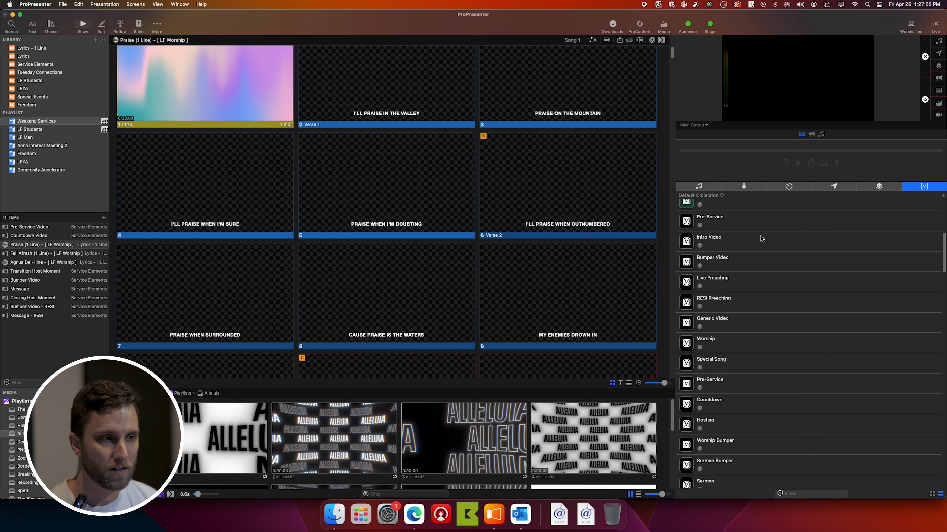
{"action": "scroll", "coordinate": [755, 255], "scroll_direction": "down", "scroll_amount": 15}
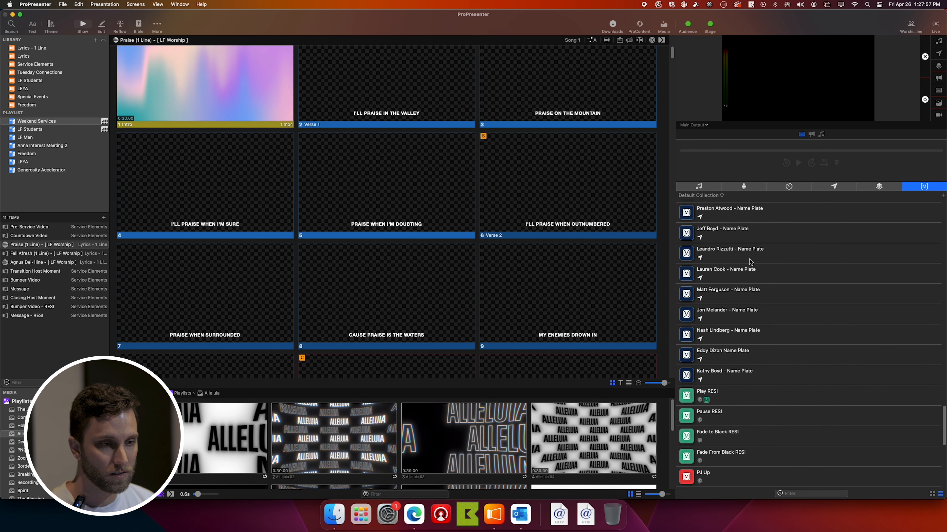
{"action": "scroll", "coordinate": [752, 260], "scroll_direction": "down", "scroll_amount": 15}
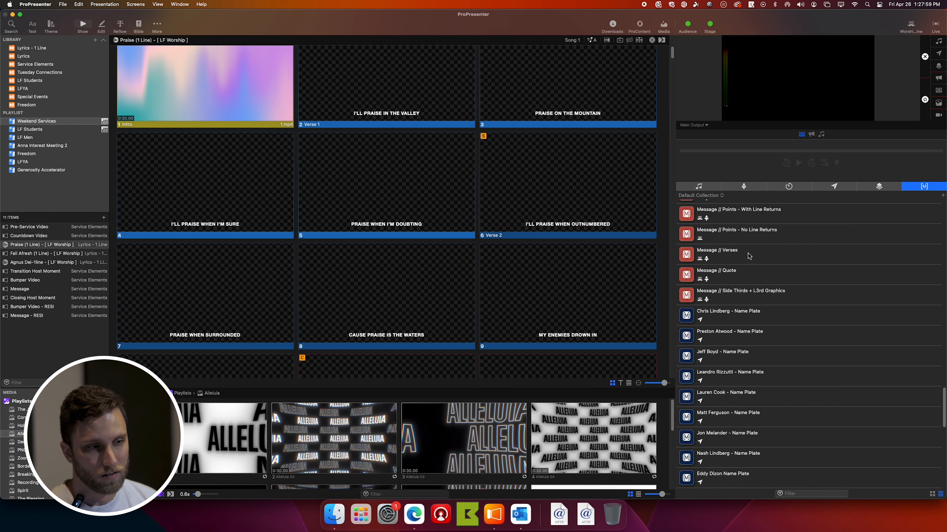
{"action": "scroll", "coordinate": [749, 255], "scroll_direction": "up", "scroll_amount": 20}
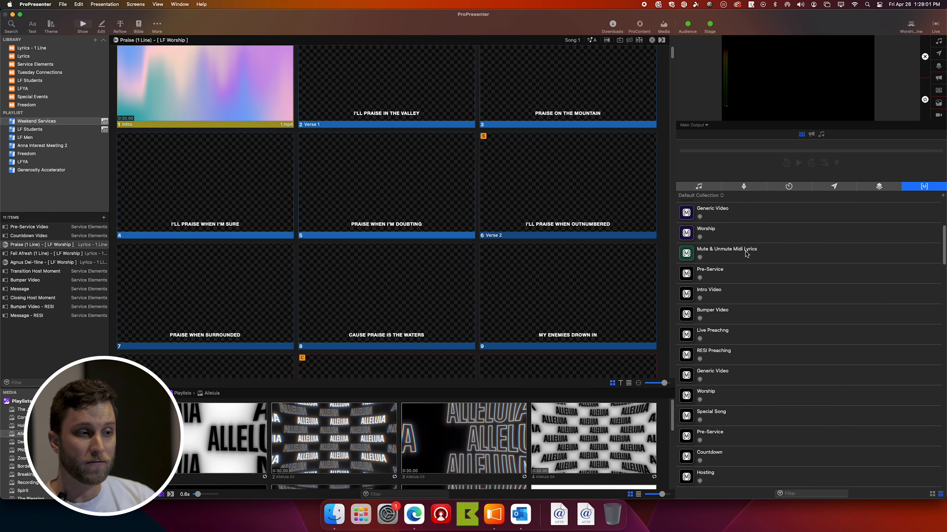
{"action": "scroll", "coordinate": [751, 255], "scroll_direction": "up", "scroll_amount": 5}
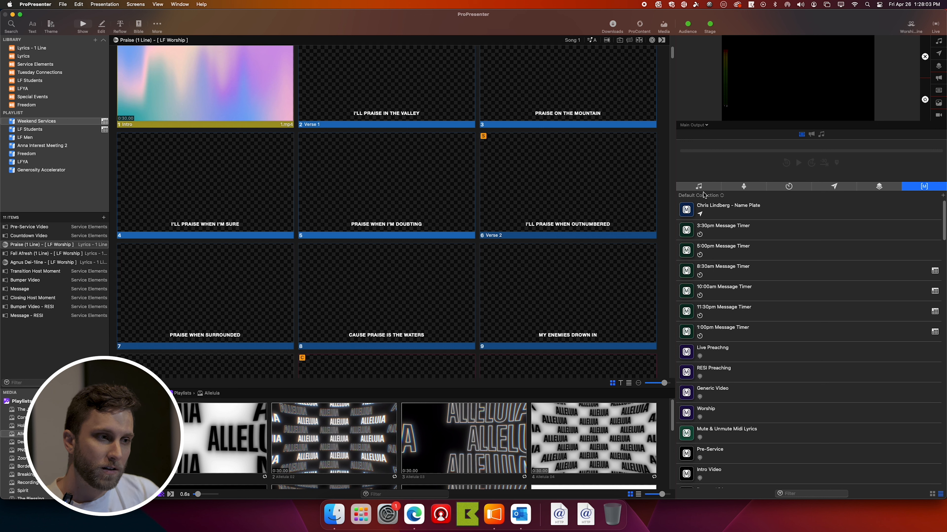
Step: Create a new macro collection named "Sunday Lights"
{"action": "left_click", "coordinate": [715, 196]}
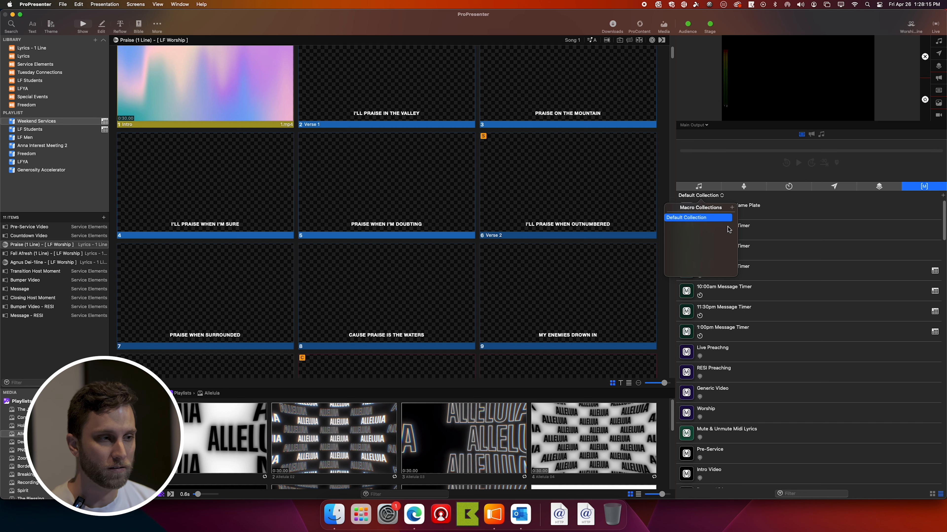
{"action": "left_click", "coordinate": [733, 208]}
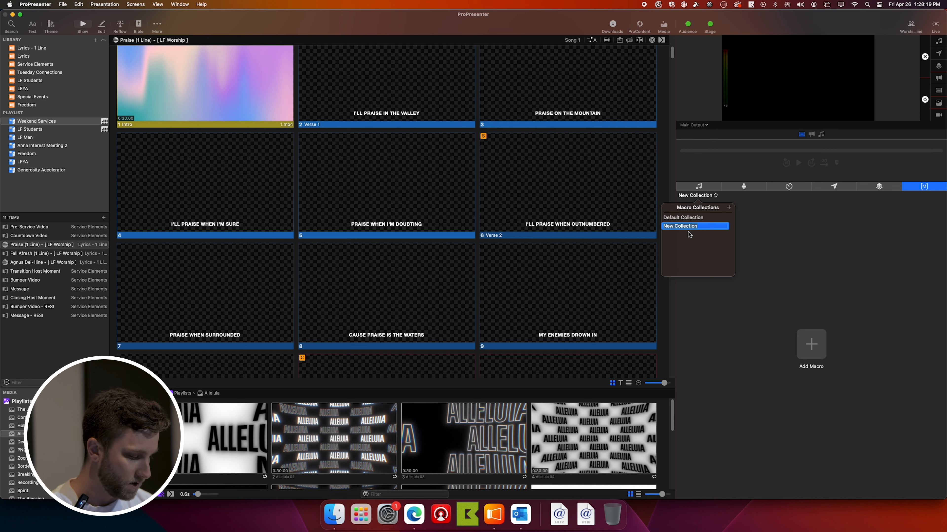
{"action": "type", "text": "Sunday Lights"}
{"action": "key", "text": "Return"}
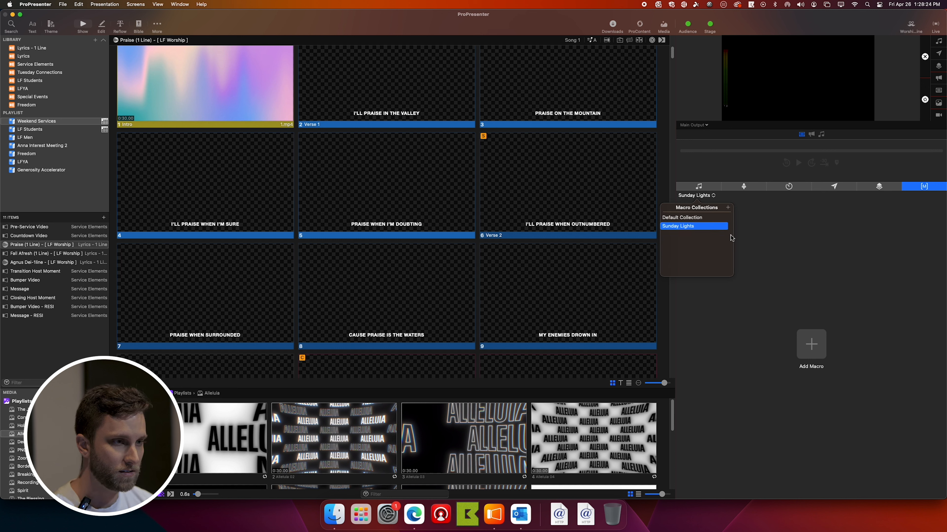
Step: Add another macro collection with the name "LF Student Lights"
{"action": "left_click", "coordinate": [729, 209]}
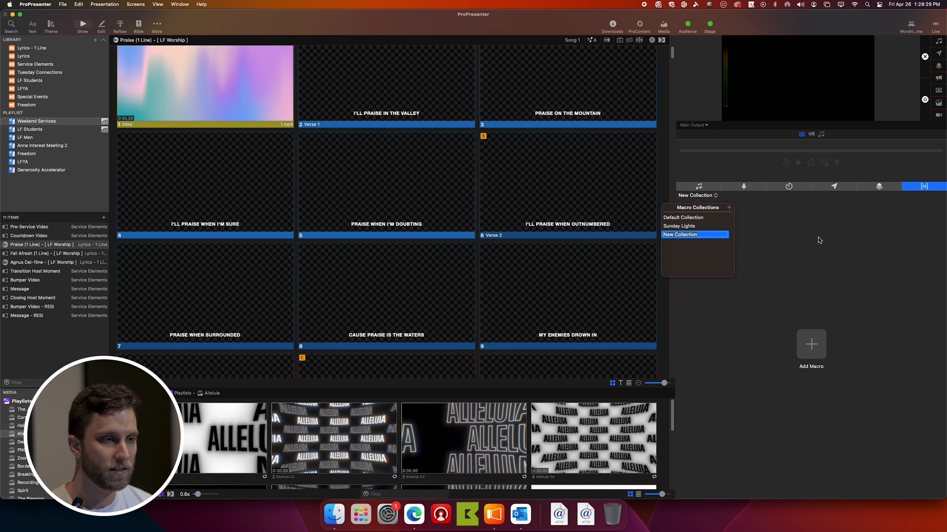
{"action": "type", "text": "LF"}
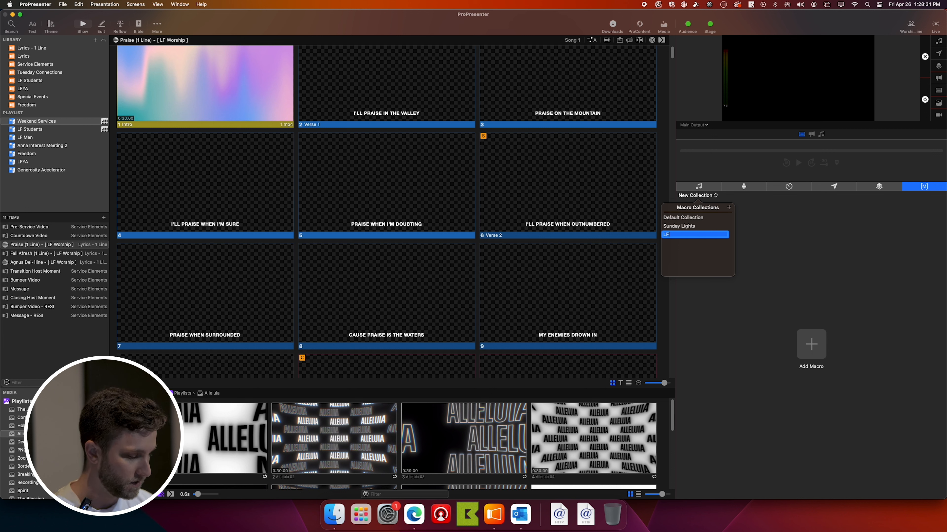
{"action": "type", "text": " Student Lights"}
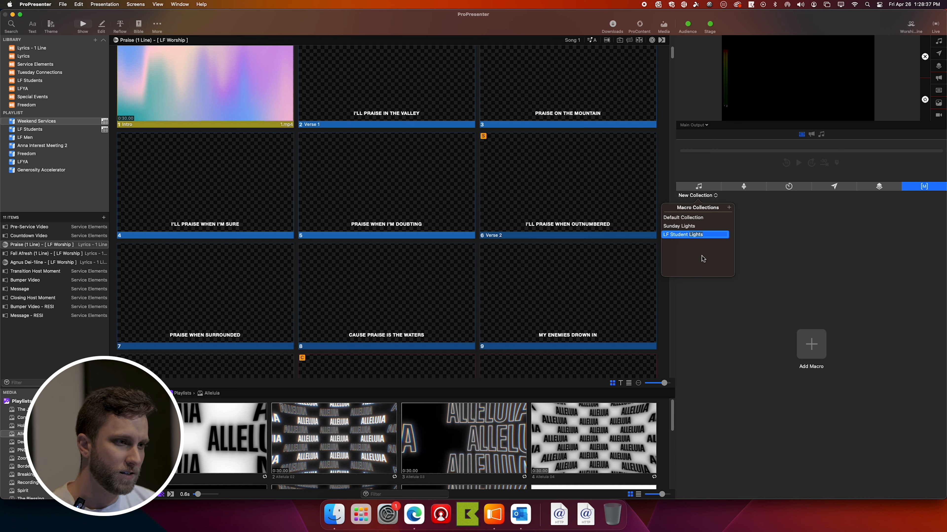
Step: Reword the student lighting collection's name so it reads "Lights - LF Student"
{"action": "key", "text": "BackSpace"}
{"action": "key", "text": "BackSpace"}
{"action": "key", "text": "BackSpace"}
{"action": "key", "text": "BackSpace"}
{"action": "key", "text": "BackSpace"}
{"action": "key", "text": "BackSpace"}
{"action": "key", "text": "BackSpace"}
{"action": "left_click", "coordinate": [665, 235]}
{"action": "type", "text": "Lights"}
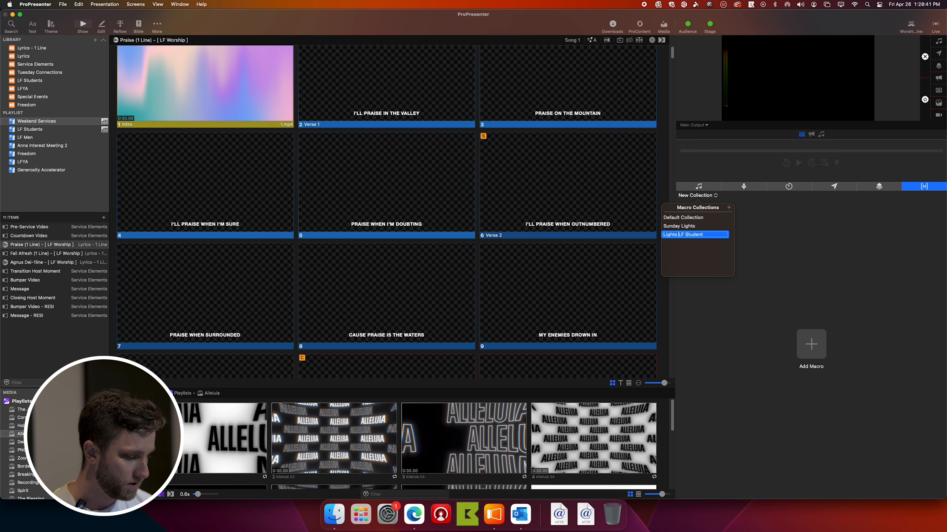
Step: Rename the "Sunday Lights" macro collection to "Lights | Sunday"
{"action": "left_click", "coordinate": [682, 227]}
{"action": "double_click", "coordinate": [683, 226]}
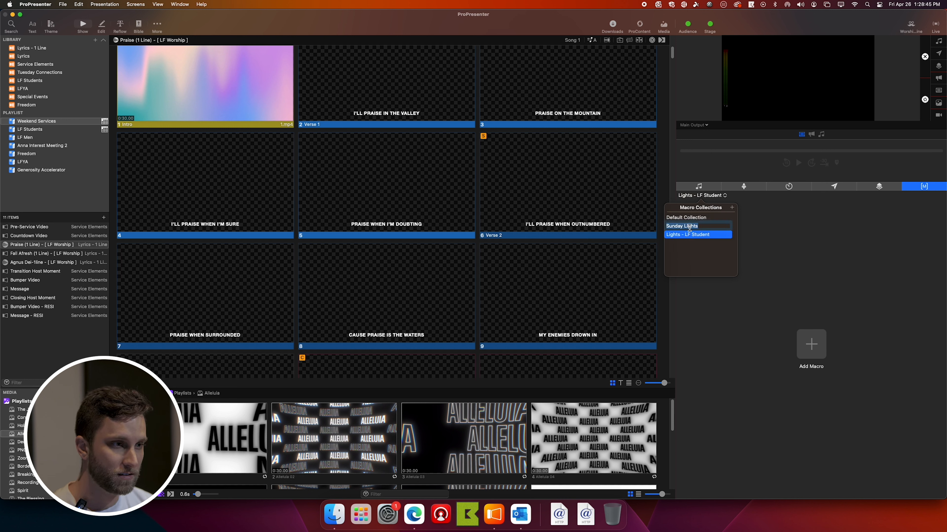
{"action": "left_click_drag", "start_coordinate": [685, 226], "coordinate": [732, 227]}
{"action": "key", "text": "super+c"}
{"action": "key", "text": "BackSpace"}
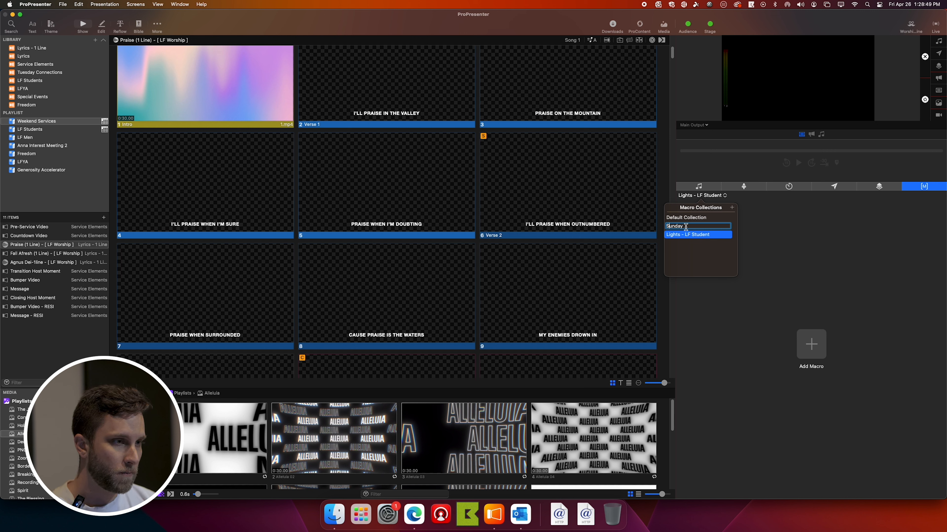
{"action": "key", "text": "super+v"}
{"action": "type", "text": "-"}
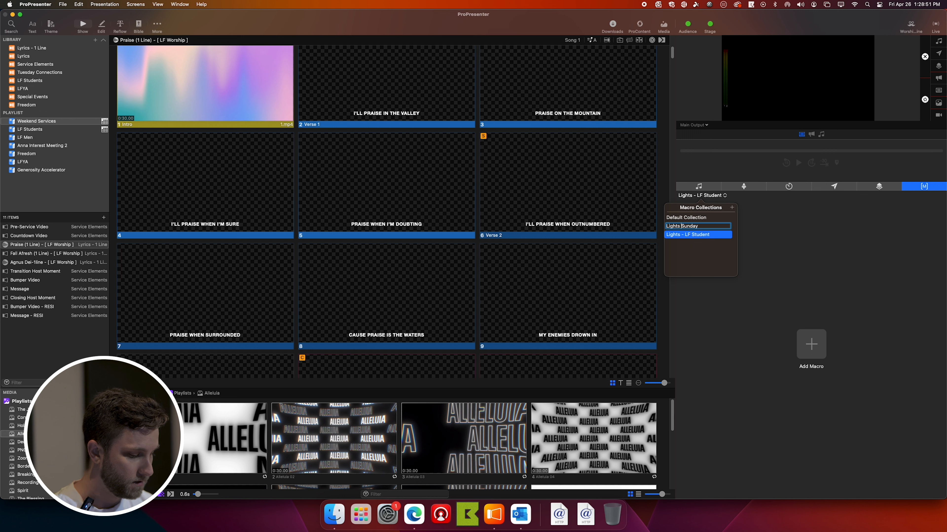
{"action": "key", "text": "BackSpace"}
{"action": "key", "text": "BackSpace"}
{"action": "type", "text": "|"}
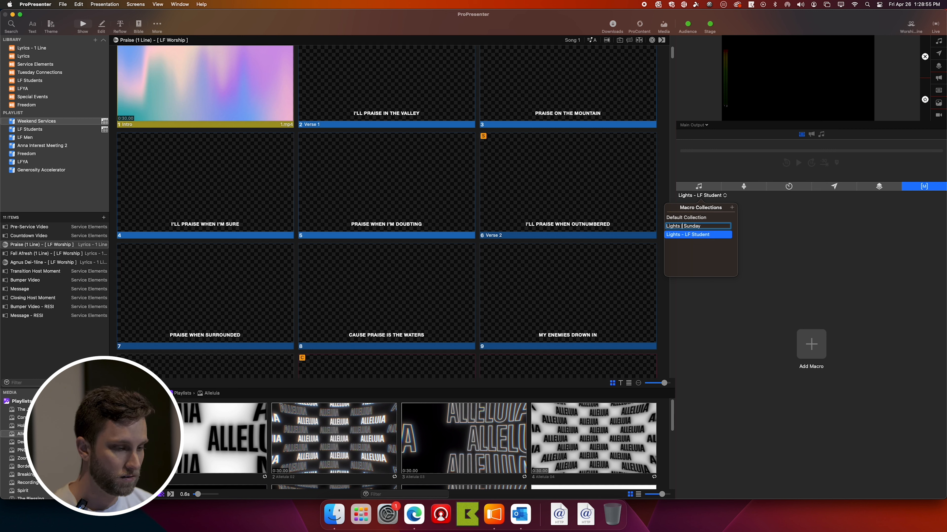
{"action": "key", "text": "Return"}
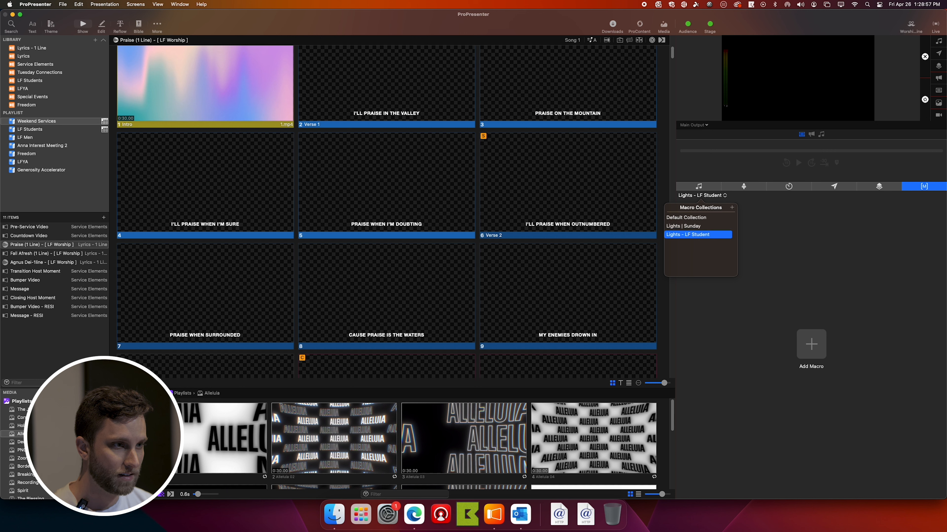
Step: Replace the dash in the student lighting collection's name with a vertical bar, making it "Lights | LF Student"
{"action": "right_click", "coordinate": [695, 241]}
{"action": "left_click", "coordinate": [695, 240]}
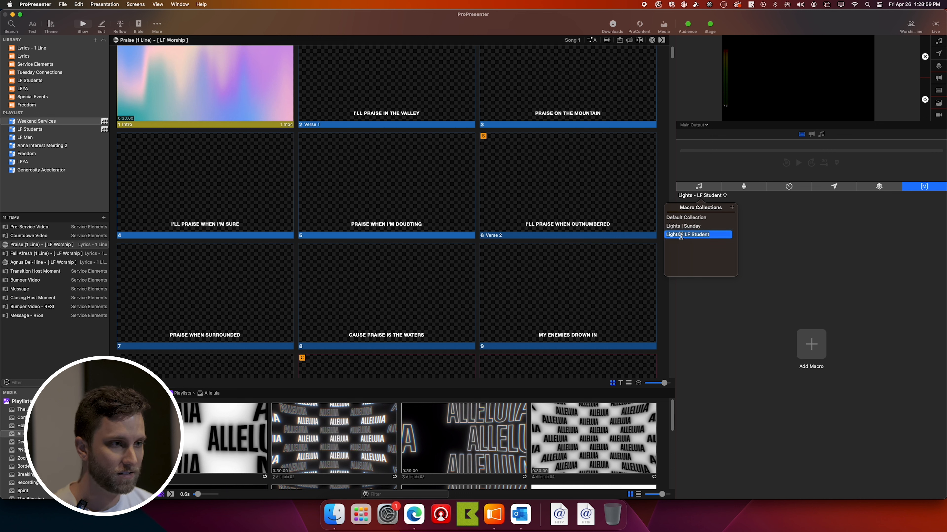
{"action": "key", "text": "BackSpace"}
{"action": "key", "text": "BackSpace"}
{"action": "type", "text": "|"}
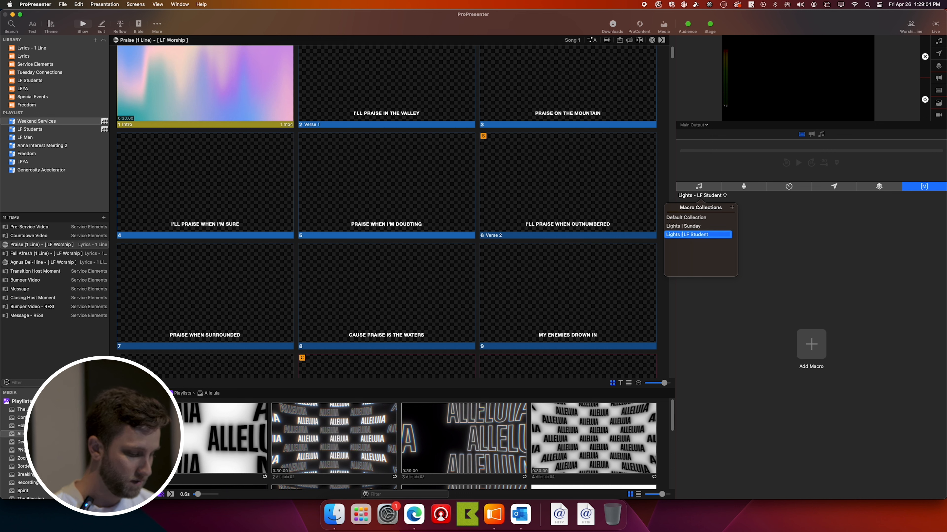
{"action": "key", "text": "Return"}
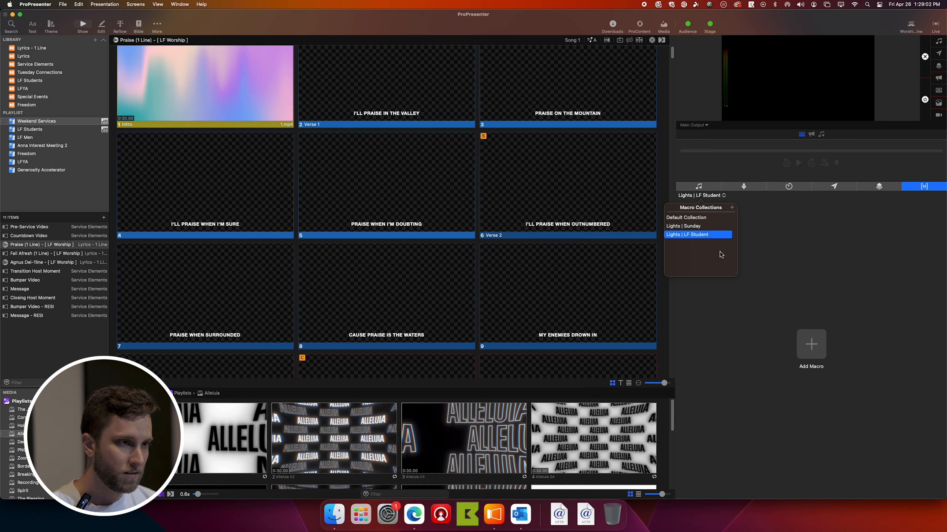
Step: Add a macro collection named "Timer | Message"
{"action": "left_click", "coordinate": [733, 209]}
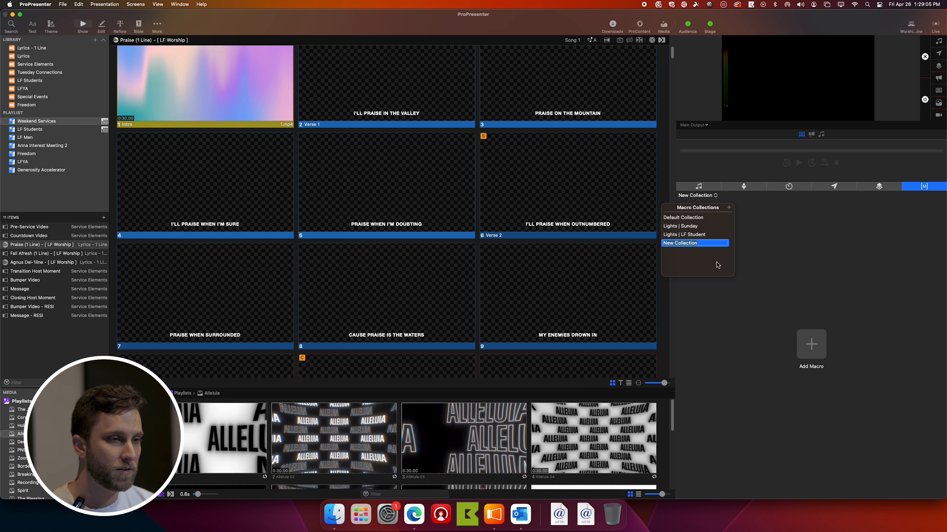
{"action": "type", "text": "Message"}
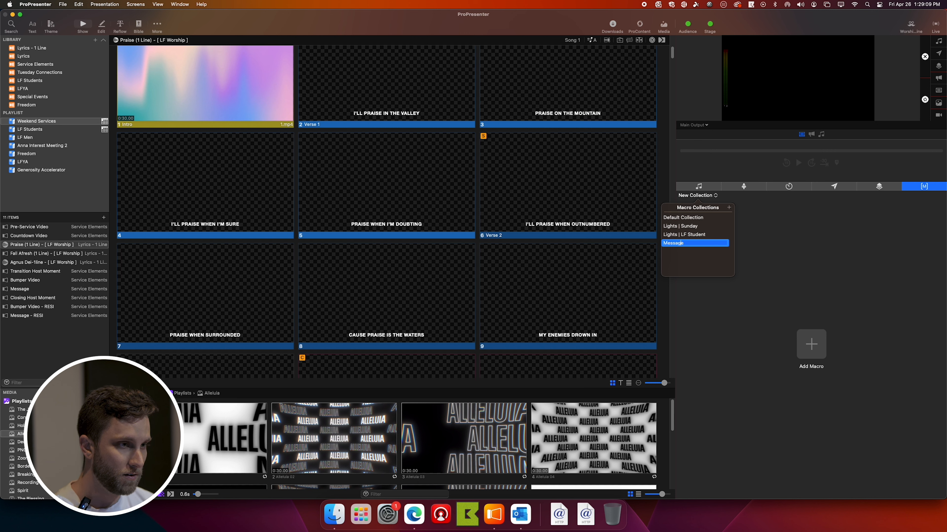
{"action": "type", "text": "Timer"}
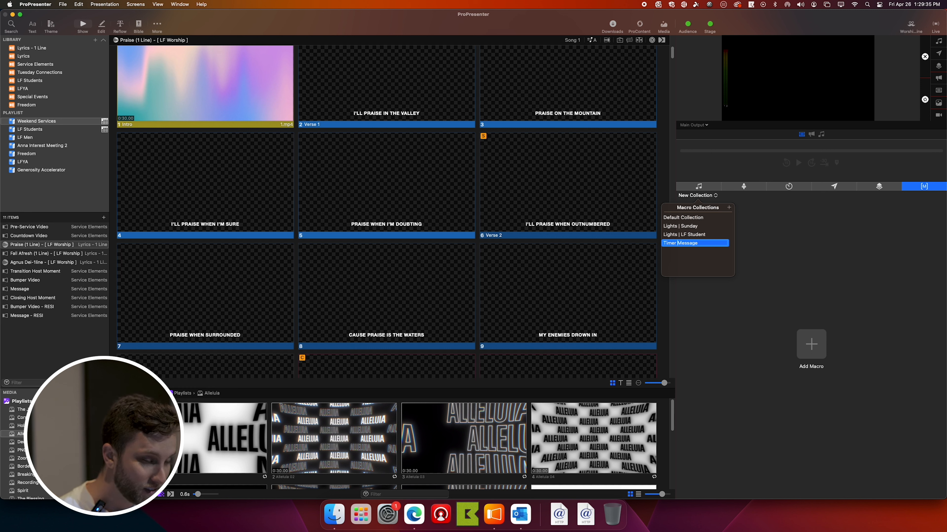
{"action": "type", "text": "|"}
{"action": "key", "text": "Return"}
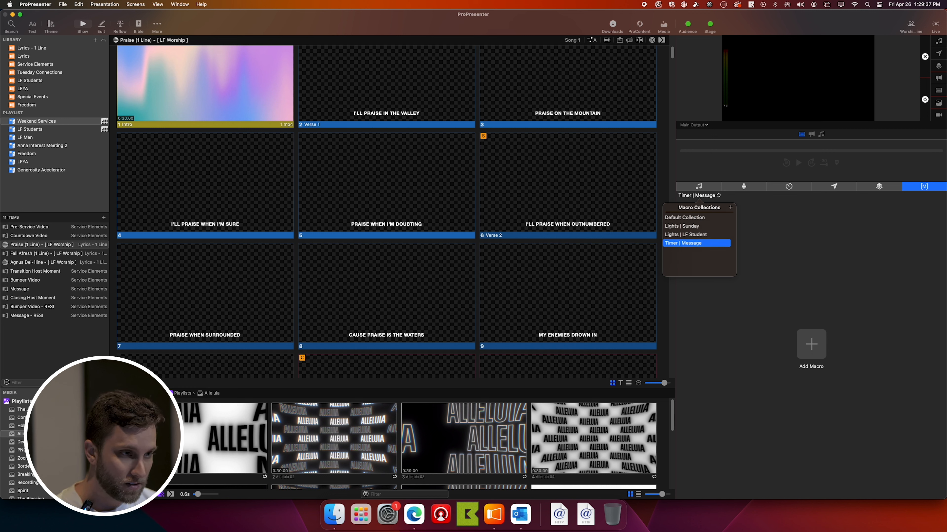
Step: Add a macro collection named "Timer | Service Start Times" and switch back to the Default Collection
{"action": "left_click", "coordinate": [730, 208]}
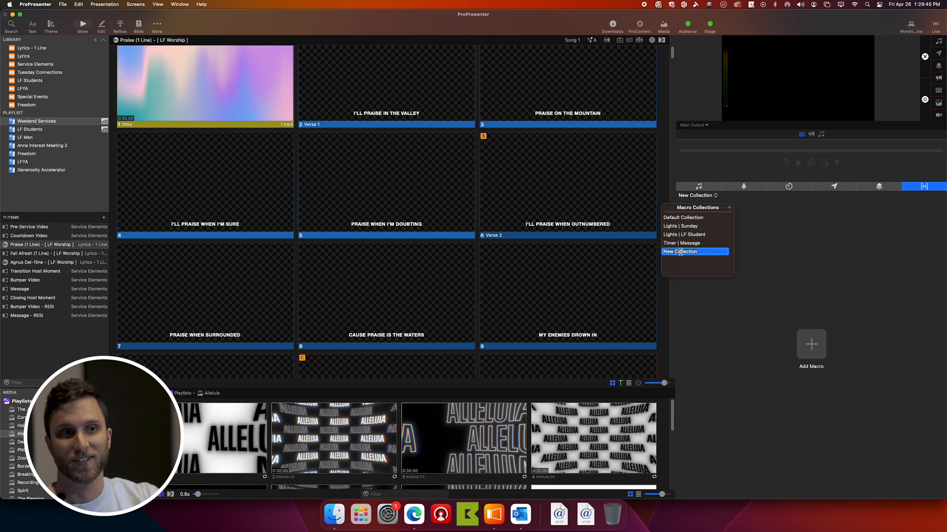
{"action": "type", "text": "Timer |"}
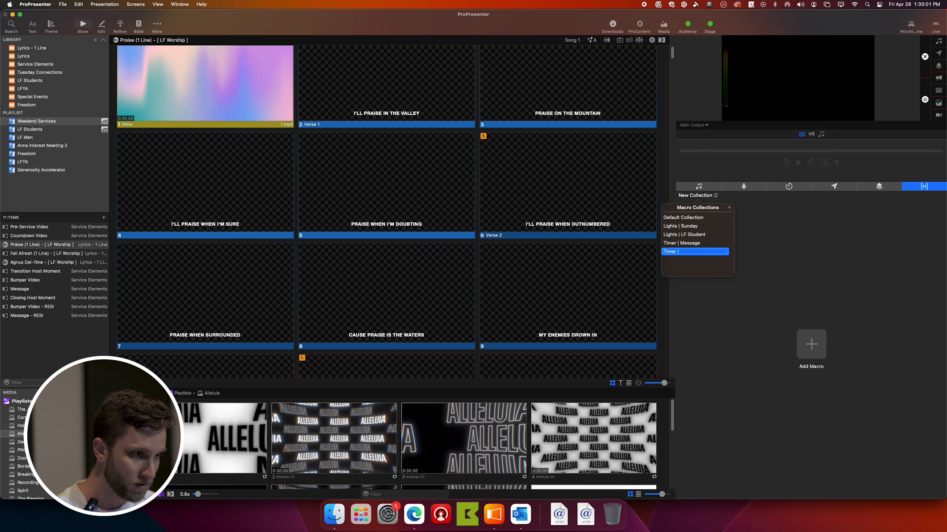
{"action": "type", "text": "Service Start"}
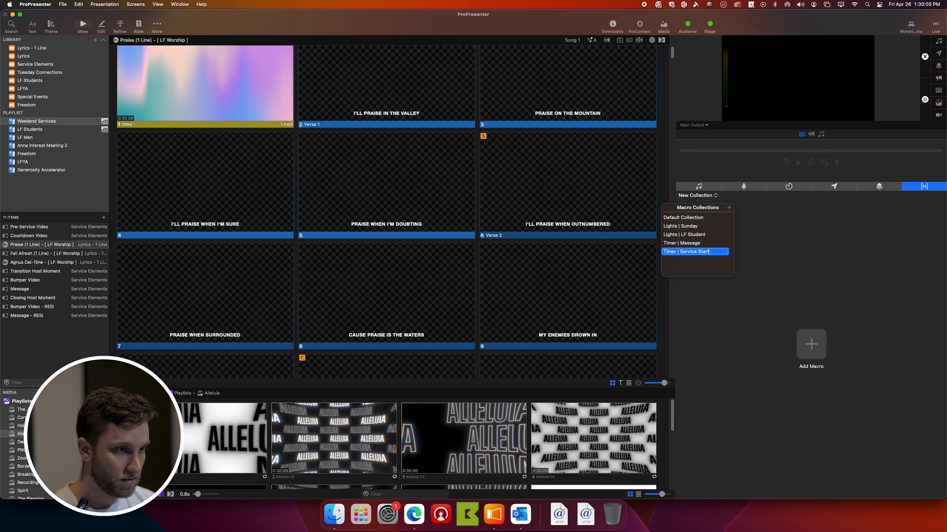
{"action": "type", "text": "Times"}
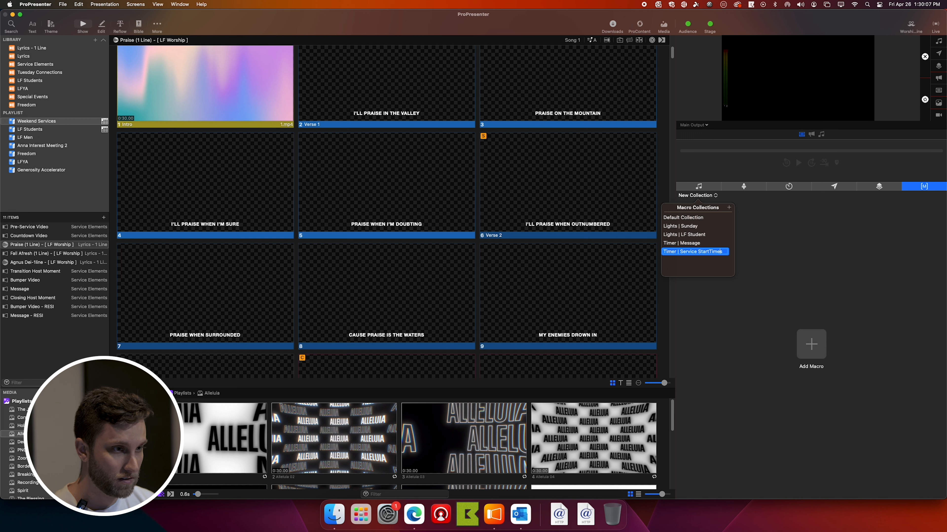
{"action": "key", "text": "Return"}
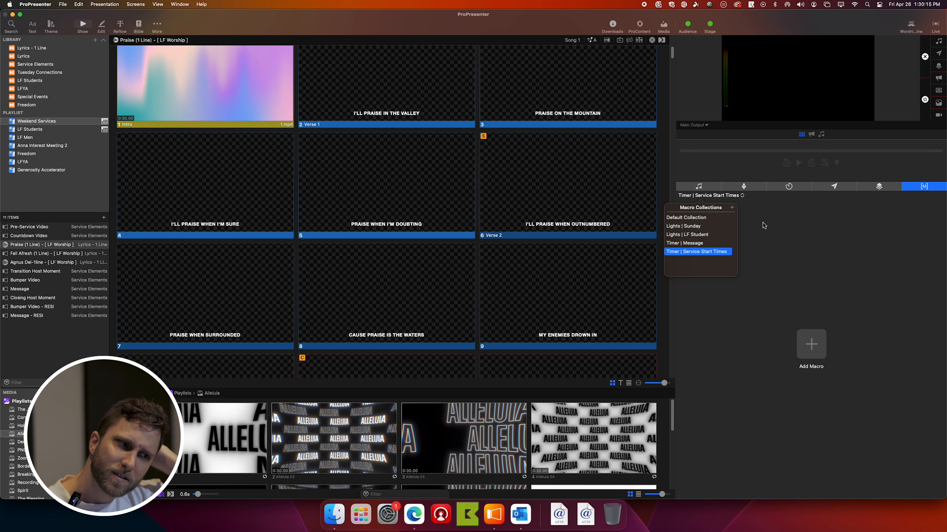
{"action": "left_click", "coordinate": [685, 218]}
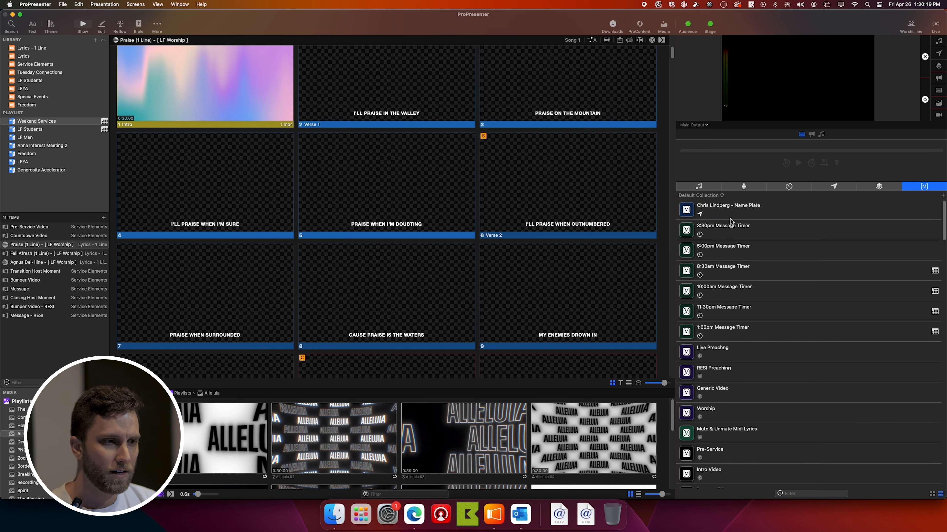
Step: Move the eight consecutive macros from the black-icon Pre-Service through Special Song into the "Lights | Sunday" collection
{"action": "scroll", "coordinate": [726, 326], "scroll_direction": "down", "scroll_amount": 1}
{"action": "scroll", "coordinate": [730, 321], "scroll_direction": "down", "scroll_amount": 10}
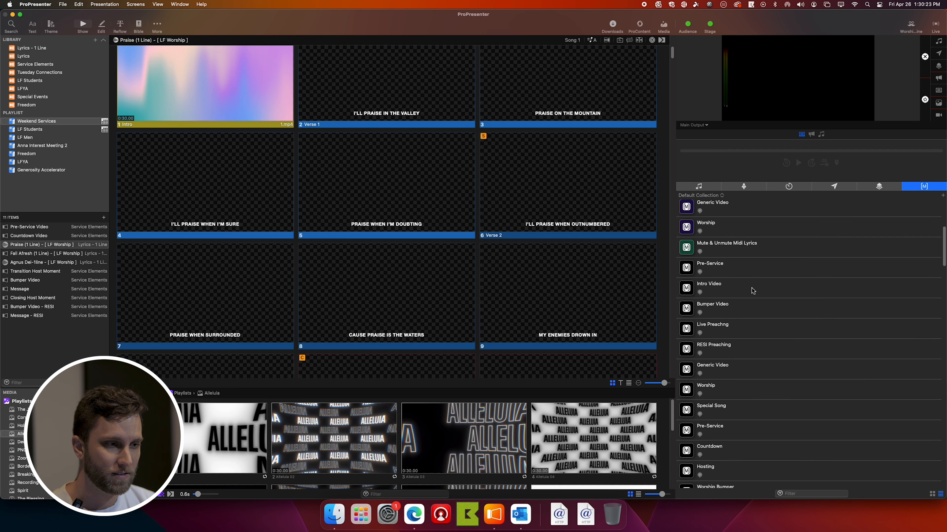
{"action": "scroll", "coordinate": [753, 293], "scroll_direction": "down", "scroll_amount": 2}
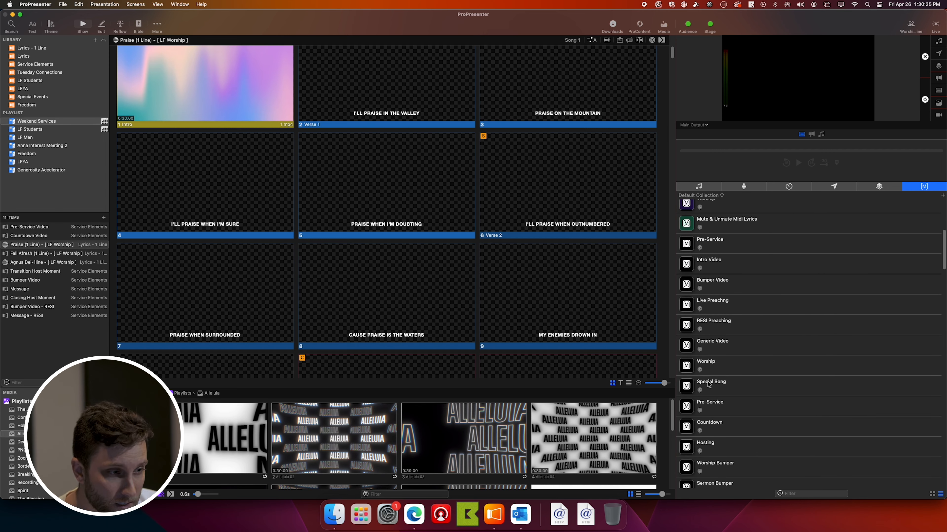
{"action": "scroll", "coordinate": [708, 388], "scroll_direction": "down", "scroll_amount": 5}
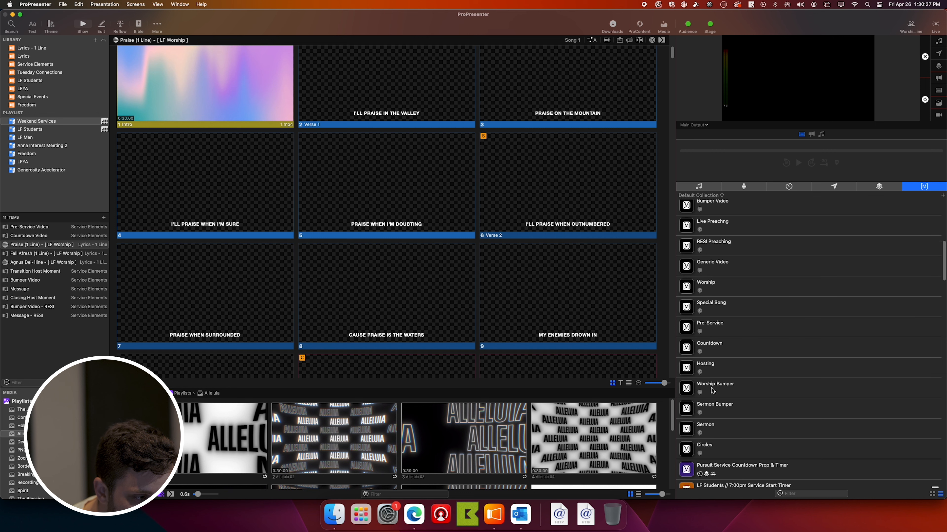
{"action": "scroll", "coordinate": [722, 451], "scroll_direction": "up", "scroll_amount": 3}
{"action": "scroll", "coordinate": [723, 451], "scroll_direction": "up", "scroll_amount": 2}
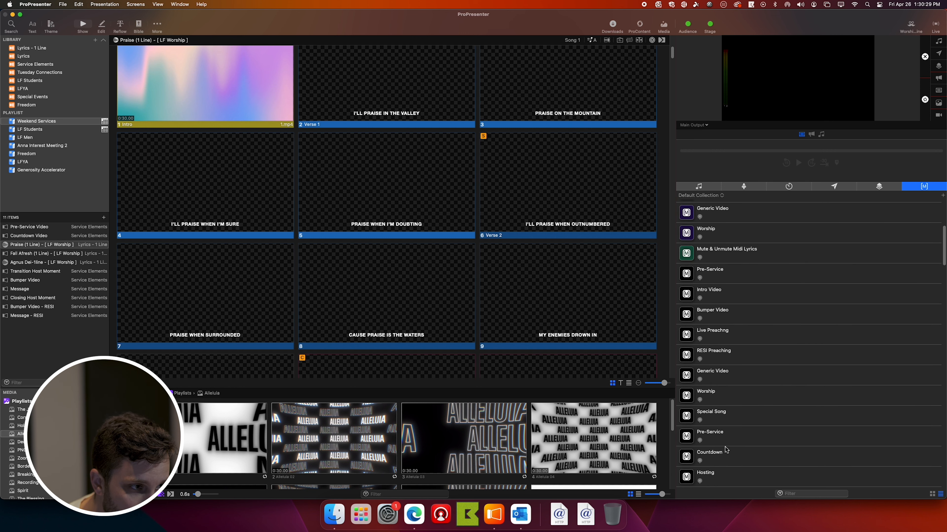
{"action": "scroll", "coordinate": [736, 280], "scroll_direction": "down", "scroll_amount": 1}
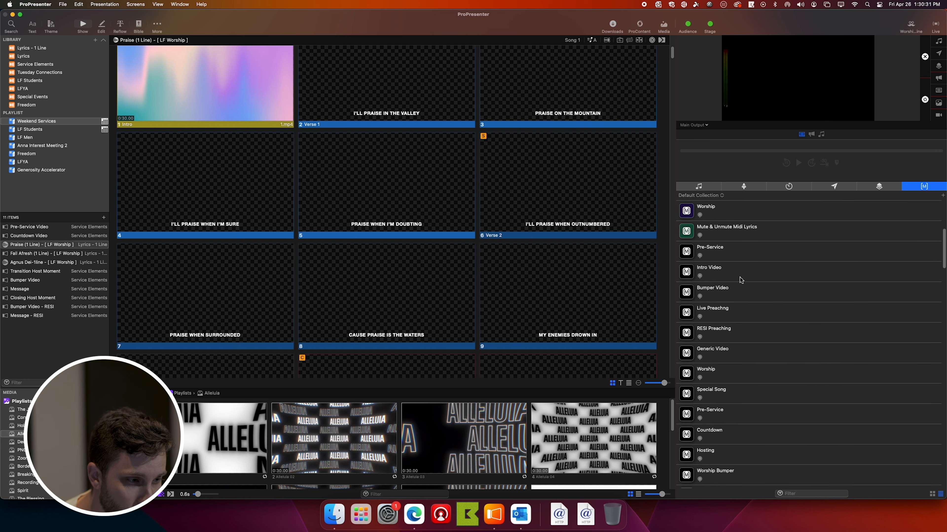
{"action": "left_click", "coordinate": [727, 254]}
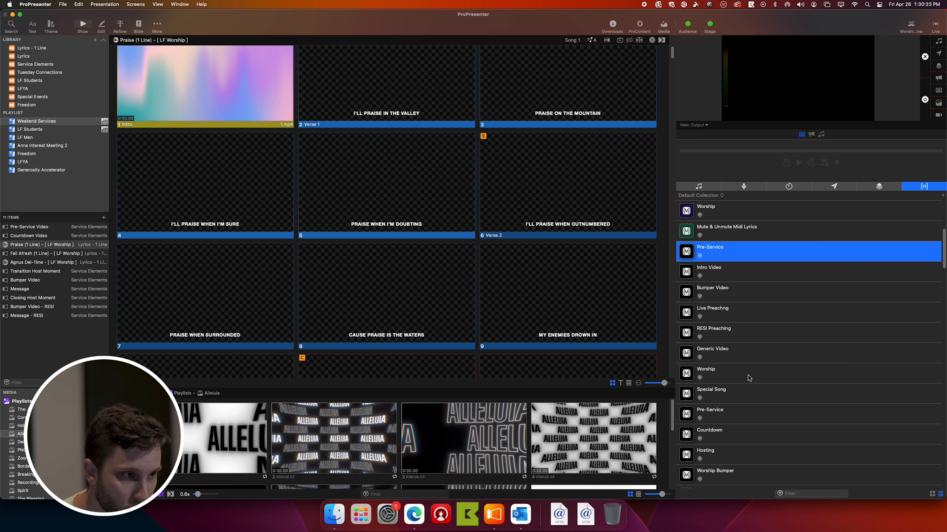
{"action": "left_click", "coordinate": [749, 376], "text": "super"}
{"action": "left_click_drag", "start_coordinate": [743, 365], "coordinate": [735, 263]}
{"action": "left_click", "coordinate": [732, 395], "text": "shift"}
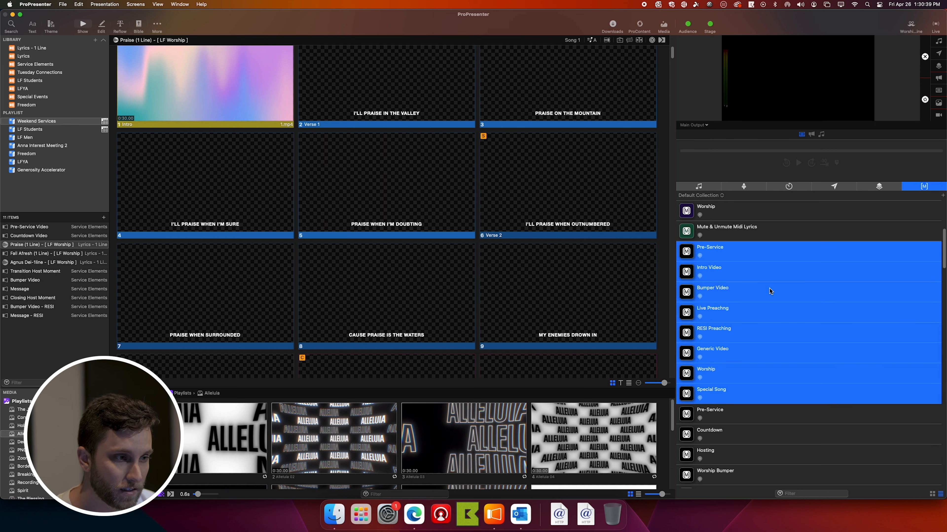
{"action": "right_click", "coordinate": [737, 275]}
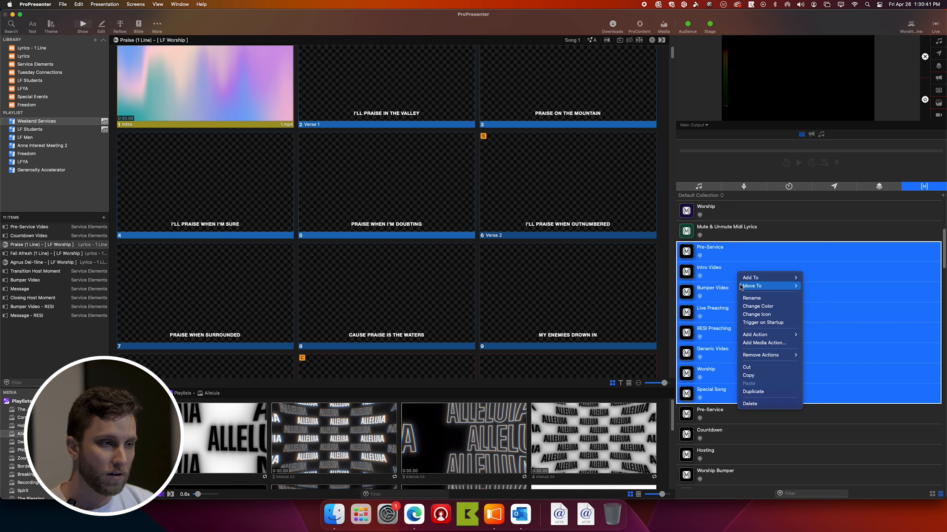
{"action": "mouse_move", "coordinate": [741, 288]}
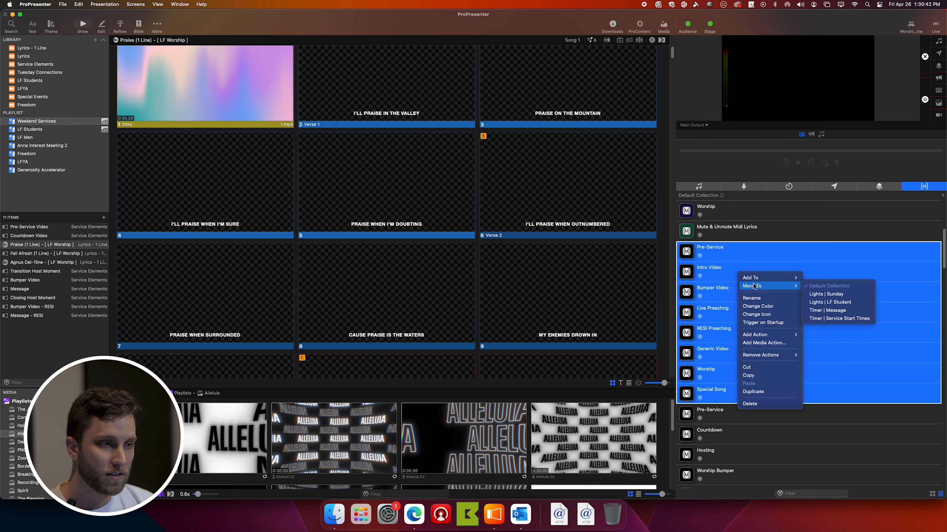
{"action": "left_click", "coordinate": [831, 295]}
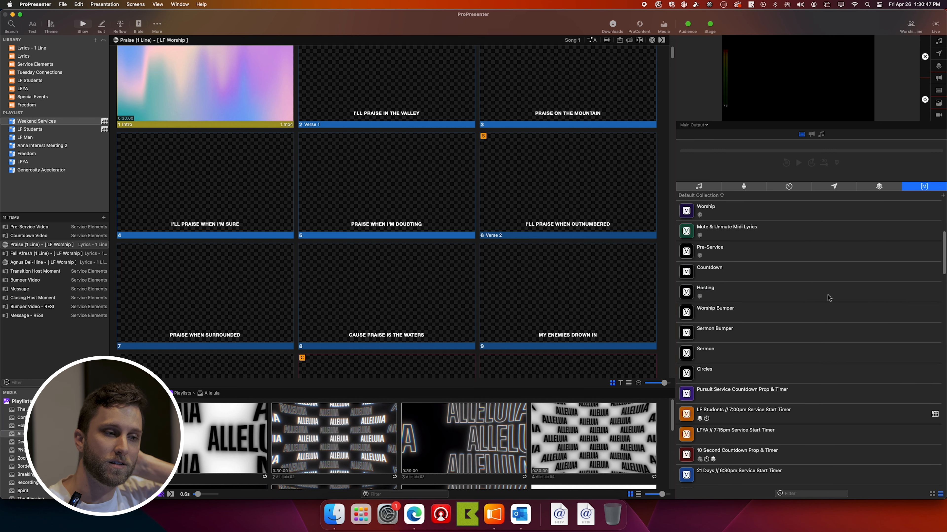
Step: Move the seven student lighting macros from Pre-Service through Circles into the "Lights | LF Student" collection
{"action": "left_click_drag", "start_coordinate": [743, 257], "coordinate": [737, 298]}
{"action": "left_click", "coordinate": [744, 337], "text": "shift"}
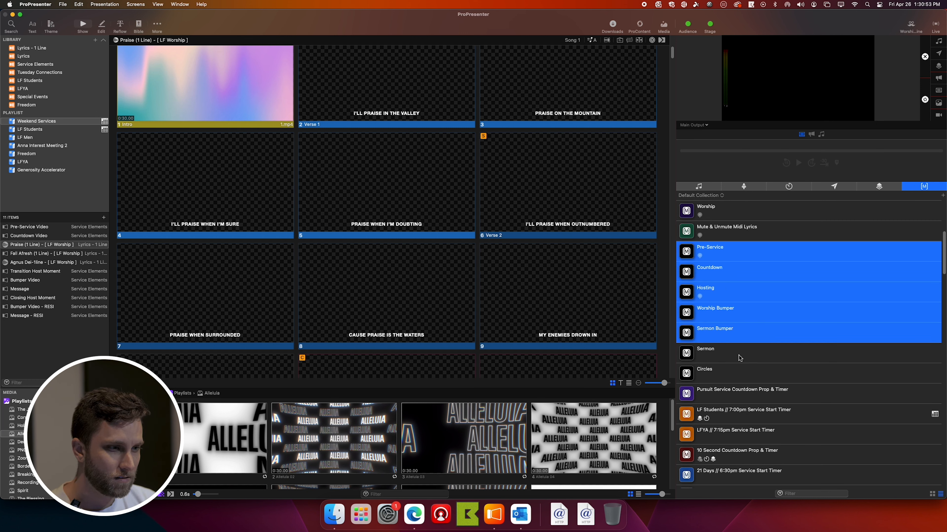
{"action": "left_click", "coordinate": [740, 356], "text": "shift"}
{"action": "left_click", "coordinate": [739, 373], "text": "shift"}
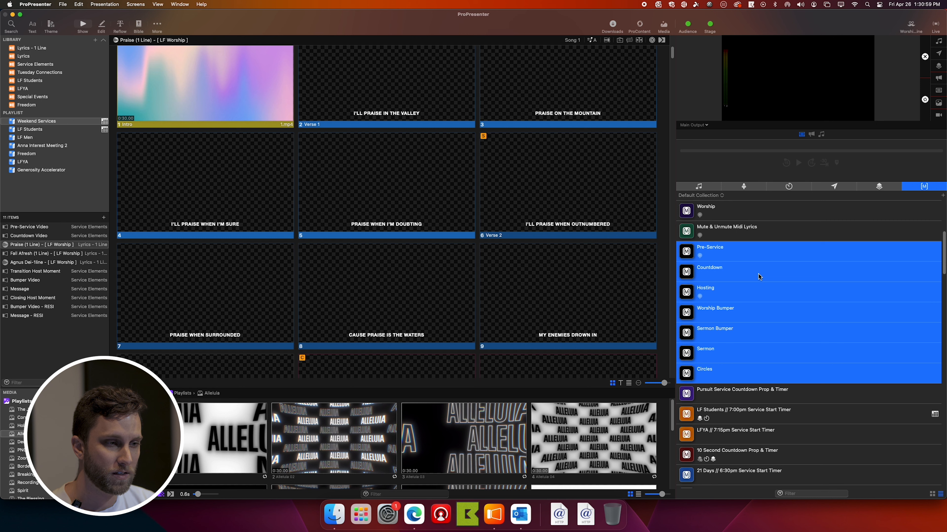
{"action": "right_click", "coordinate": [757, 266]}
{"action": "mouse_move", "coordinate": [814, 280]}
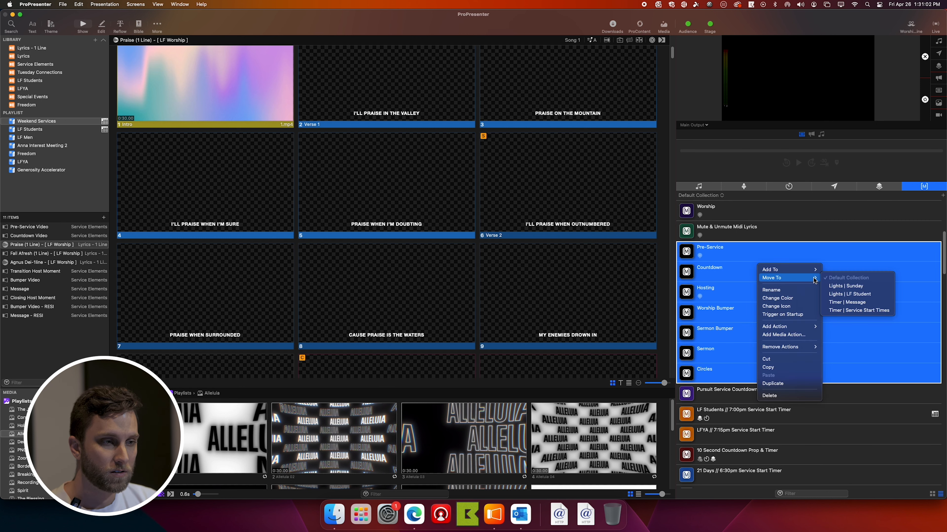
{"action": "left_click", "coordinate": [857, 294]}
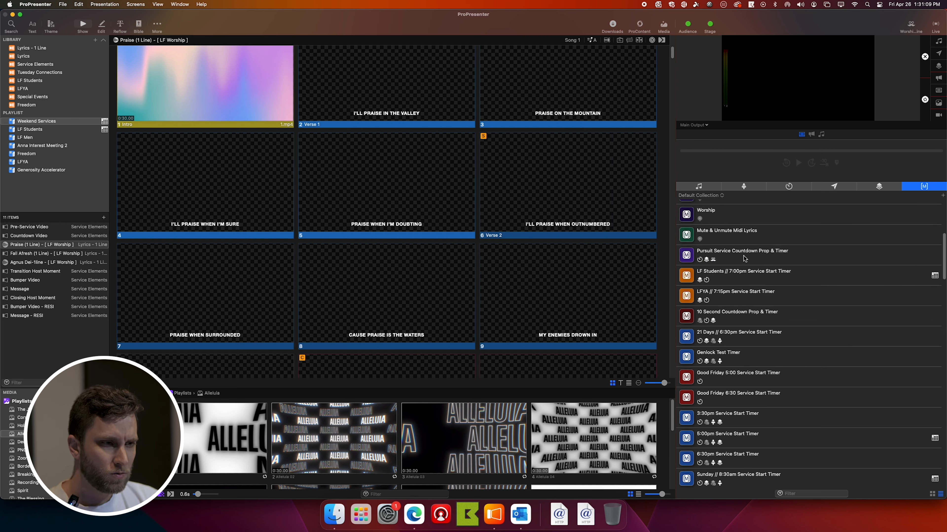
Step: Move the service start timer macros from 3:30pm through Sunday // 01:00pm into the "Timer | Service Start Times" collection
{"action": "scroll", "coordinate": [790, 296], "scroll_direction": "down", "scroll_amount": 10}
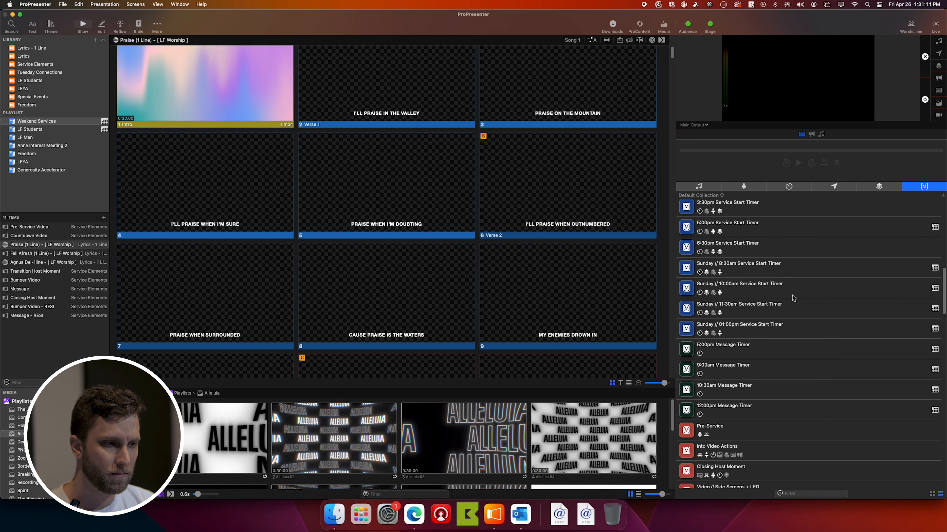
{"action": "scroll", "coordinate": [792, 297], "scroll_direction": "up", "scroll_amount": 3}
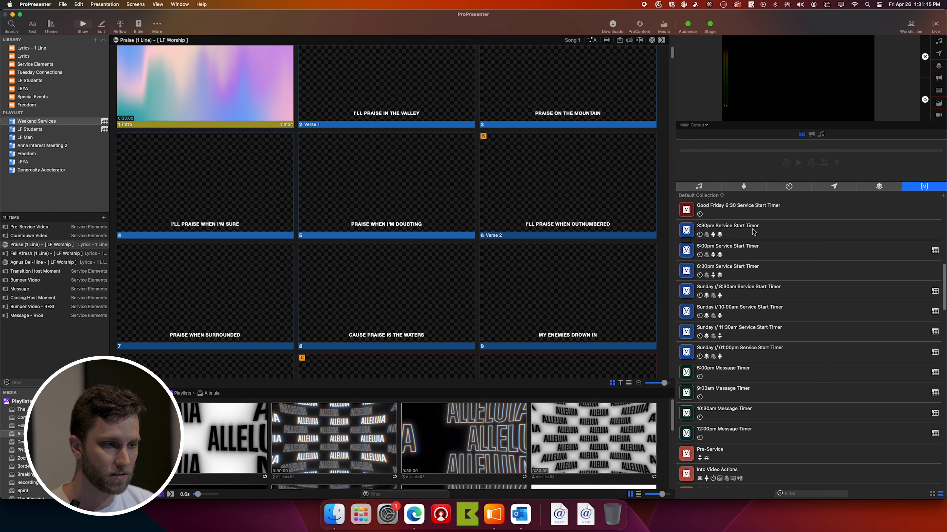
{"action": "left_click", "coordinate": [740, 229]}
{"action": "left_click_drag", "start_coordinate": [740, 229], "coordinate": [751, 352]}
{"action": "right_click", "coordinate": [752, 314]}
{"action": "mouse_move", "coordinate": [783, 326]}
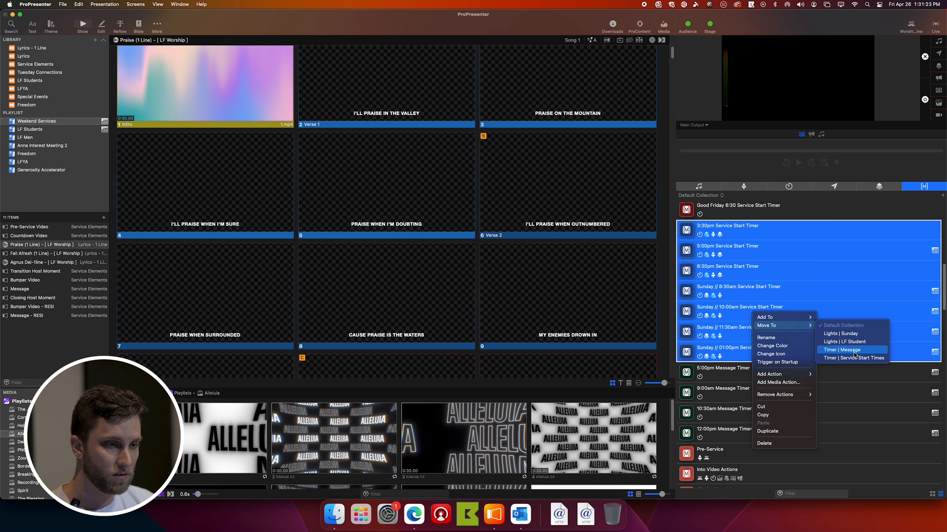
{"action": "left_click", "coordinate": [851, 358]}
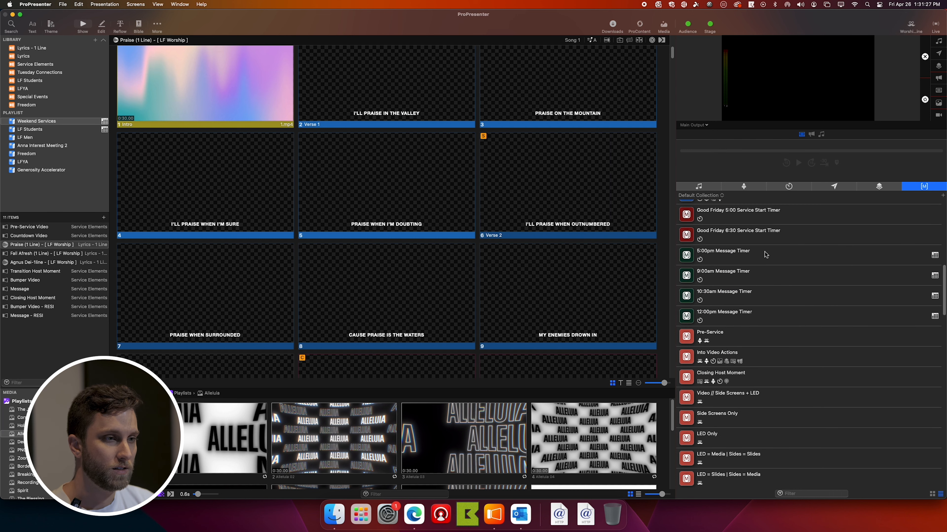
Step: Move the message timer macros from 3:30pm through 1:00pm near the start of the list into the "Timer | Message" collection
{"action": "scroll", "coordinate": [769, 267], "scroll_direction": "up", "scroll_amount": 1}
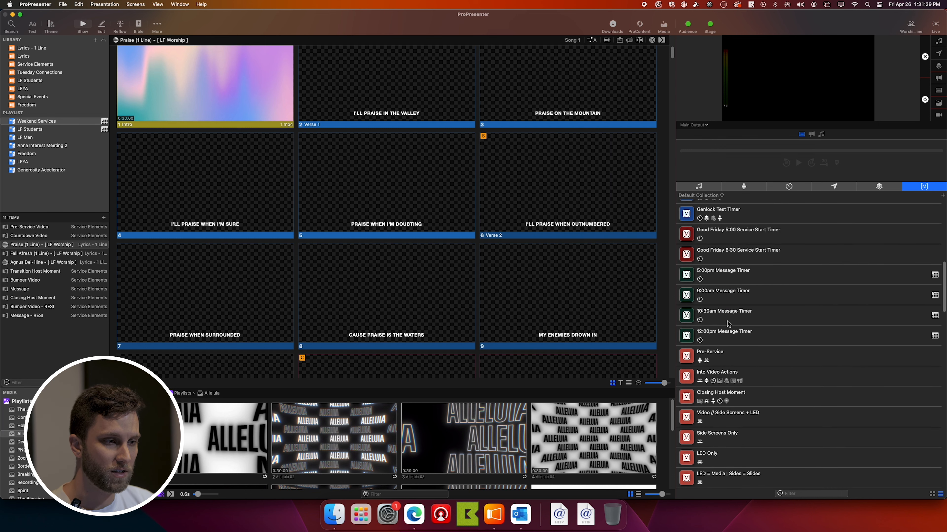
{"action": "scroll", "coordinate": [737, 311], "scroll_direction": "down", "scroll_amount": 10}
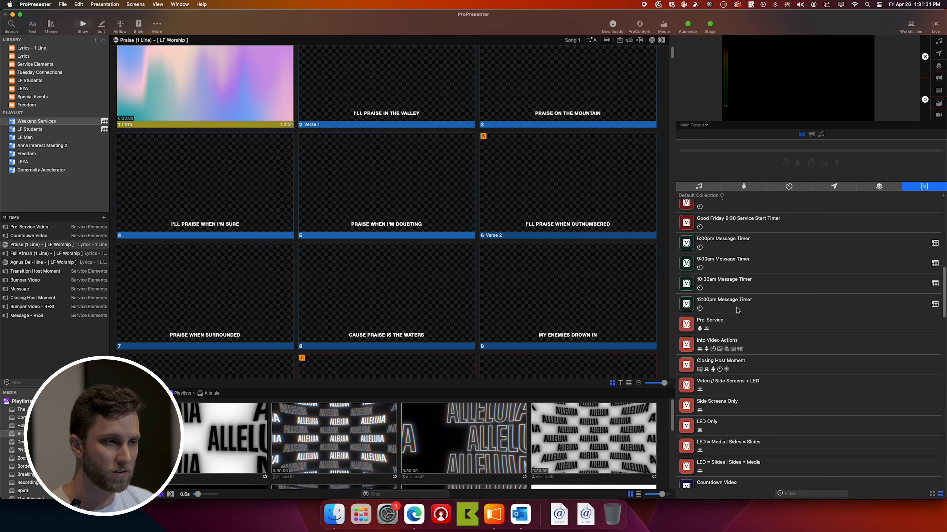
{"action": "scroll", "coordinate": [738, 313], "scroll_direction": "down", "scroll_amount": 15}
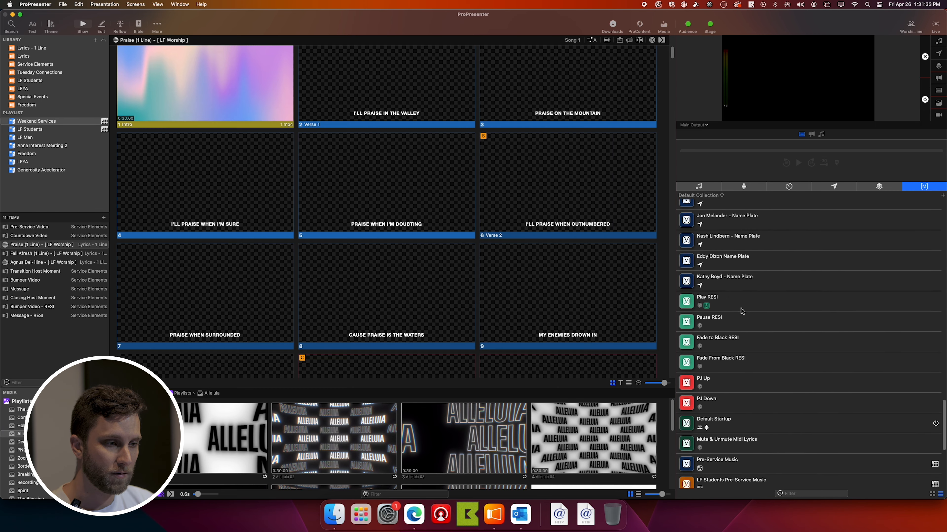
{"action": "scroll", "coordinate": [746, 309], "scroll_direction": "up", "scroll_amount": 20}
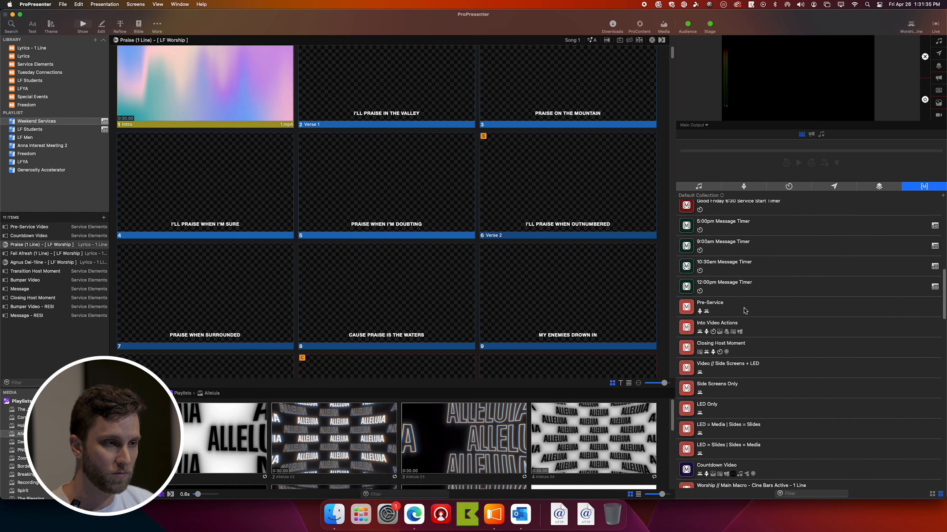
{"action": "scroll", "coordinate": [747, 311], "scroll_direction": "up", "scroll_amount": 4}
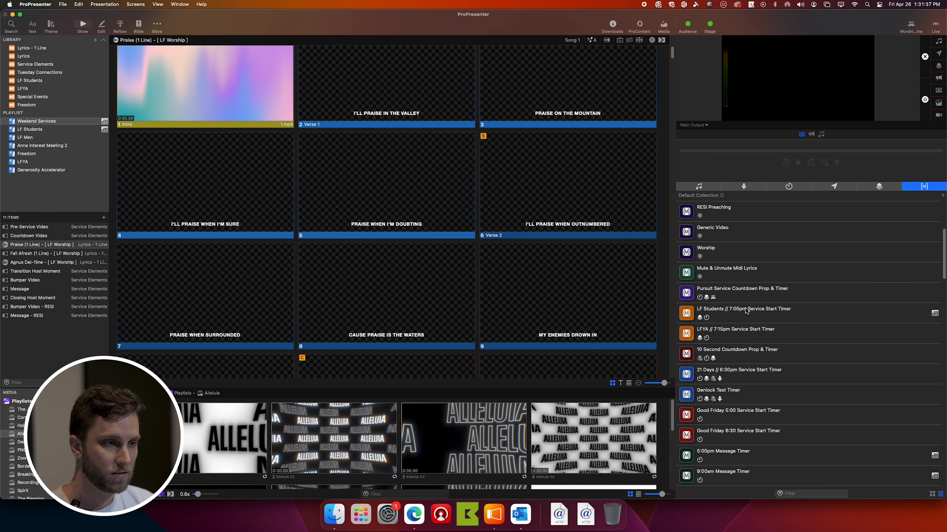
{"action": "scroll", "coordinate": [746, 310], "scroll_direction": "up", "scroll_amount": 8}
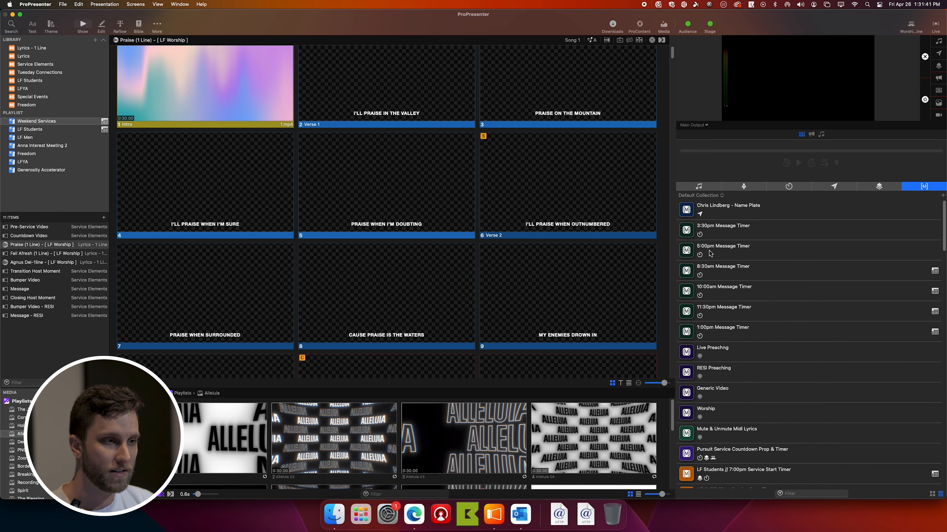
{"action": "left_click_drag", "start_coordinate": [718, 238], "coordinate": [728, 334]}
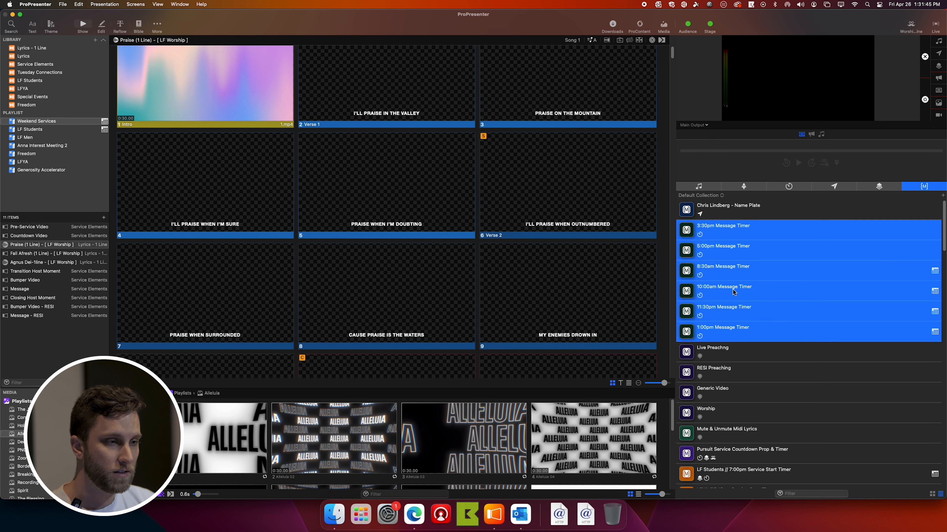
{"action": "right_click", "coordinate": [733, 287]}
{"action": "mouse_move", "coordinate": [781, 297]}
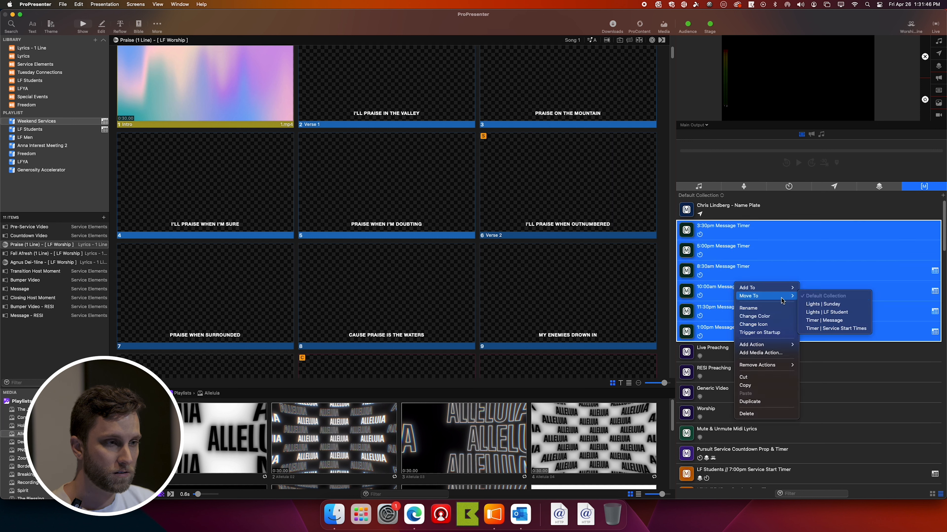
{"action": "left_click", "coordinate": [853, 320]}
Step: Delete the remaining 5:00pm, 9:00am, 10:30am and 12:00pm Message Timer macros from the Default Collection
{"action": "scroll", "coordinate": [759, 304], "scroll_direction": "down", "scroll_amount": 5}
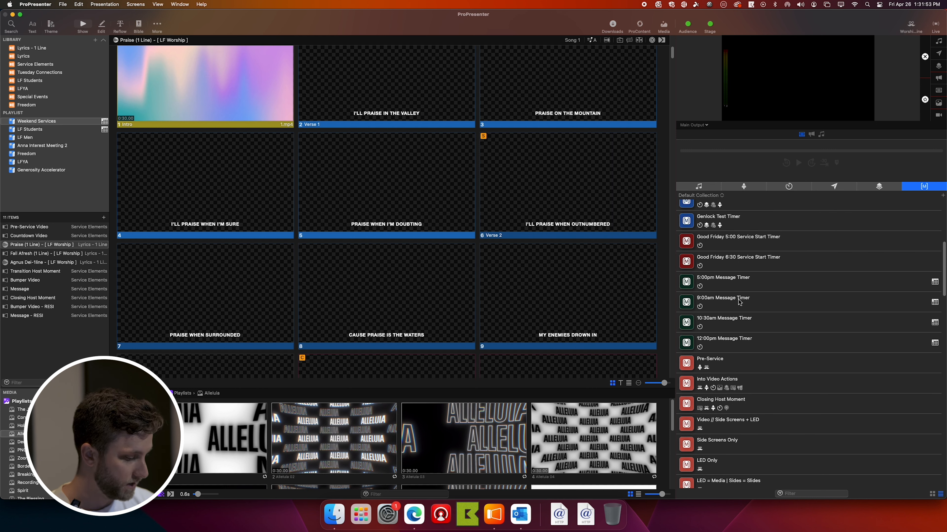
{"action": "left_click", "coordinate": [736, 284]}
{"action": "left_click", "coordinate": [740, 308], "text": "shift"}
{"action": "left_click", "coordinate": [740, 323], "text": "shift"}
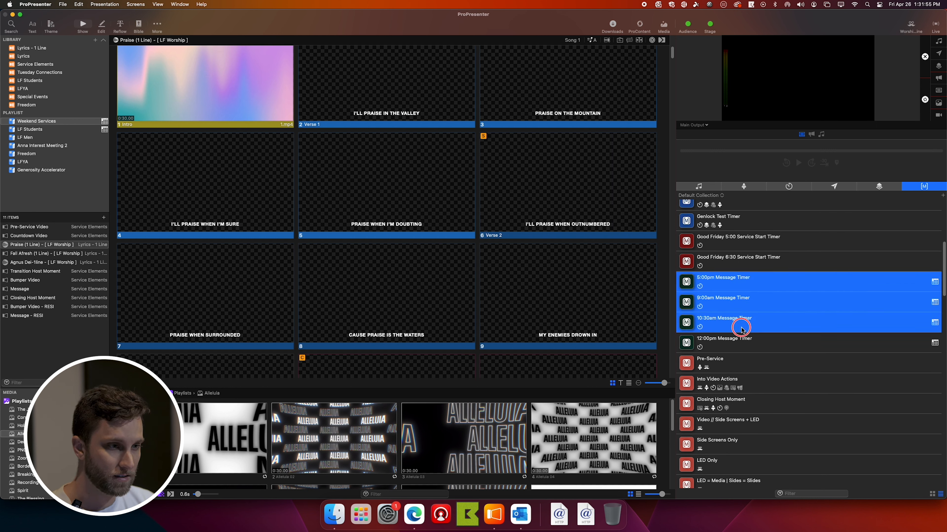
{"action": "left_click", "coordinate": [743, 347], "text": "shift"}
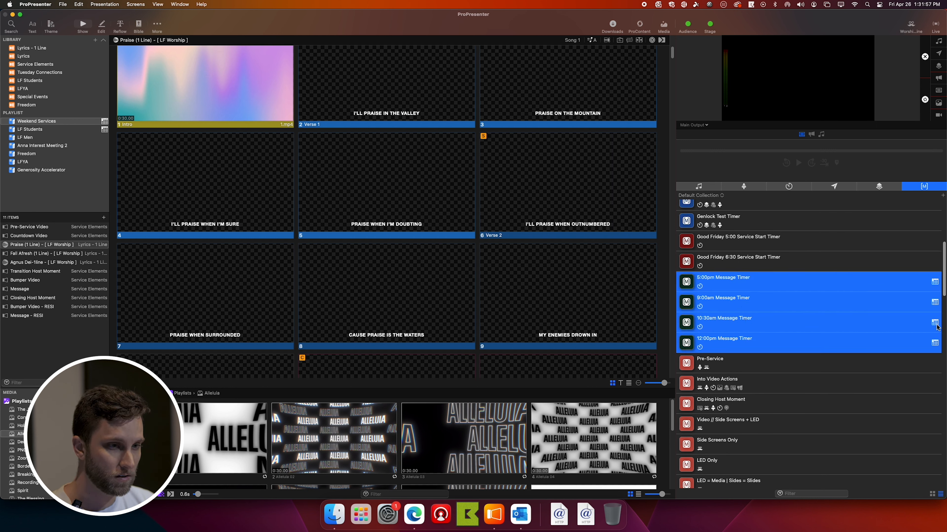
{"action": "right_click", "coordinate": [744, 310]}
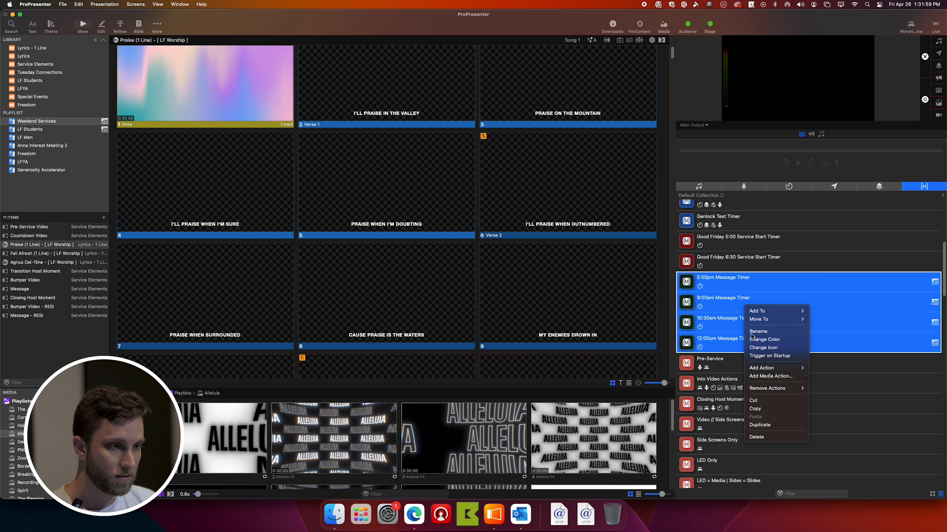
{"action": "left_click", "coordinate": [762, 437]}
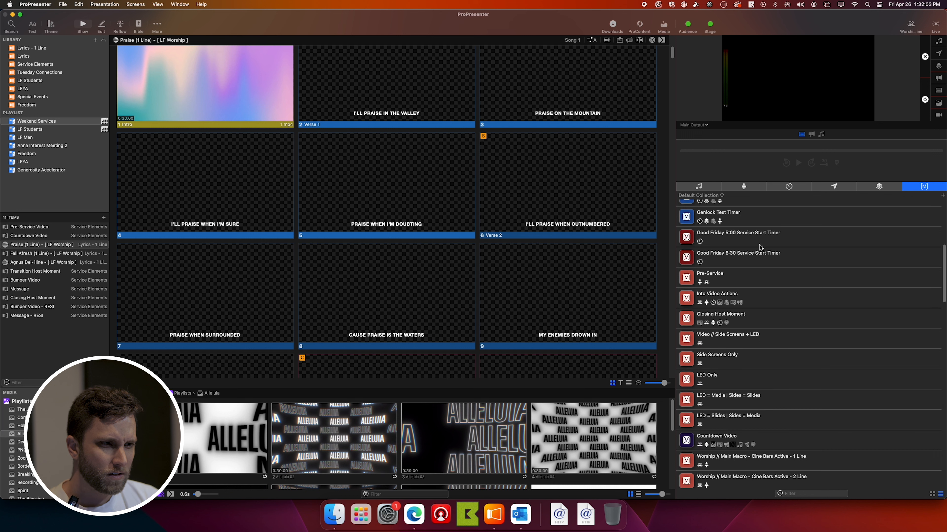
Step: Review the list of macro collections and the editable actions attached to the Intro slide of Praise (1 Line)
{"action": "left_click", "coordinate": [711, 197]}
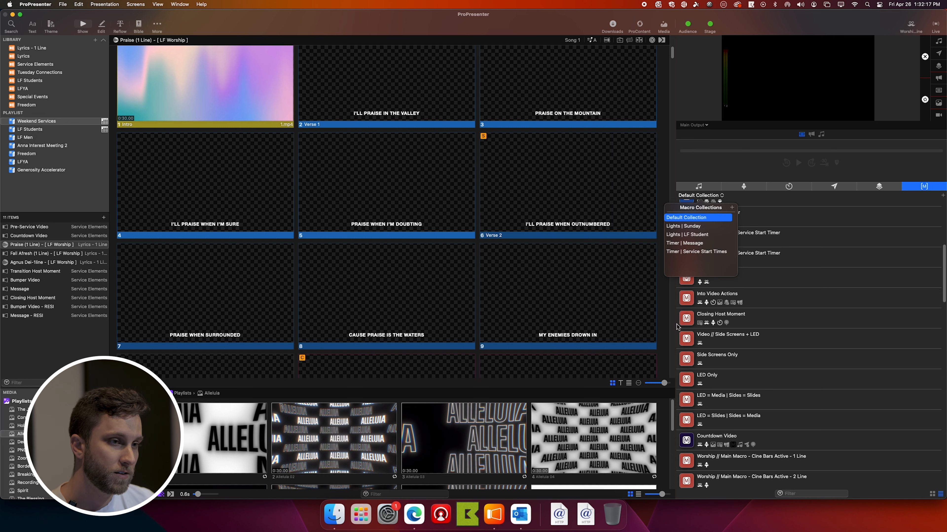
{"action": "scroll", "coordinate": [672, 324], "scroll_direction": "down", "scroll_amount": 10}
{"action": "scroll", "coordinate": [489, 251], "scroll_direction": "up", "scroll_amount": 12}
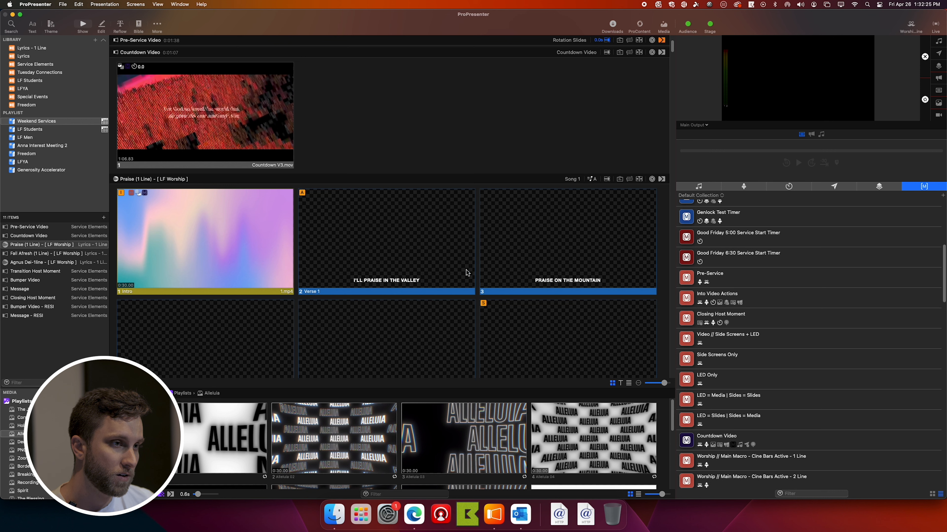
{"action": "right_click", "coordinate": [146, 223]}
{"action": "mouse_move", "coordinate": [224, 334]}
{"action": "mouse_move", "coordinate": [297, 339]}
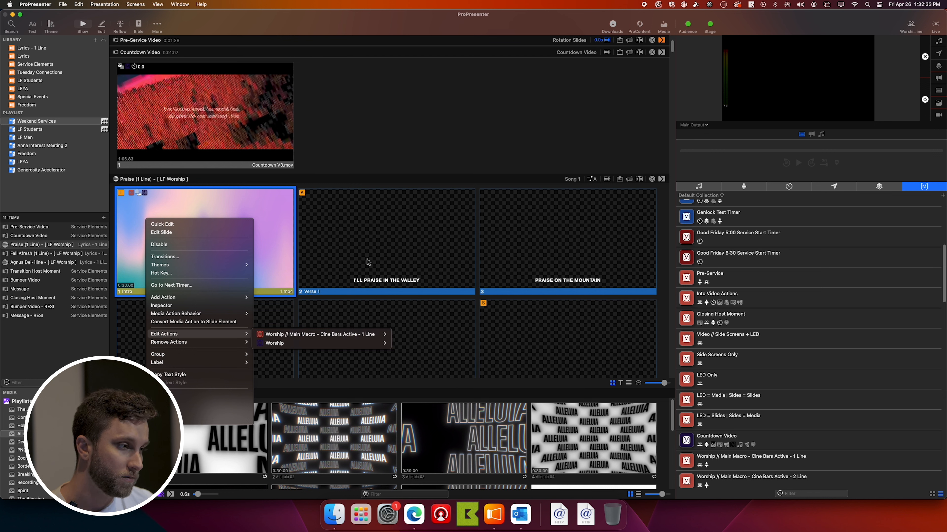
{"action": "left_click", "coordinate": [413, 141]}
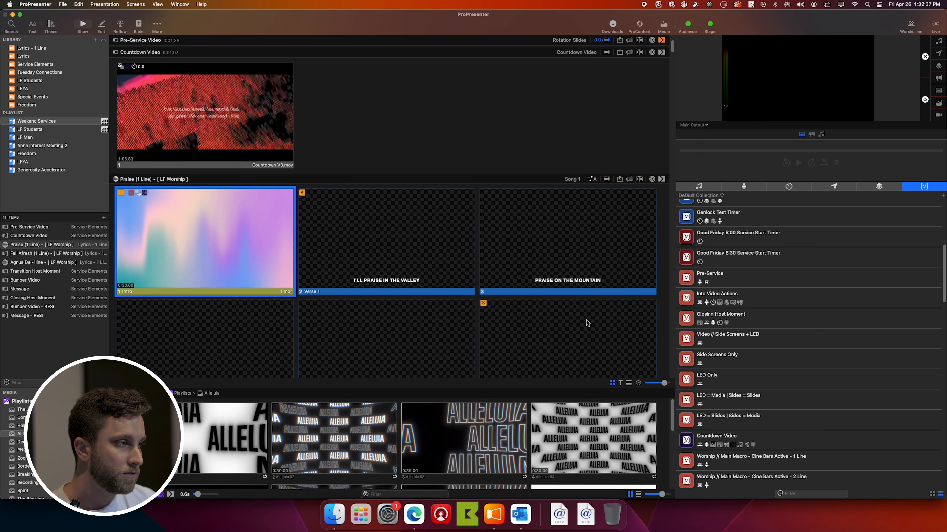
Step: Create two new macro collections named "Worship" and "Message"
{"action": "scroll", "coordinate": [792, 324], "scroll_direction": "down", "scroll_amount": 5}
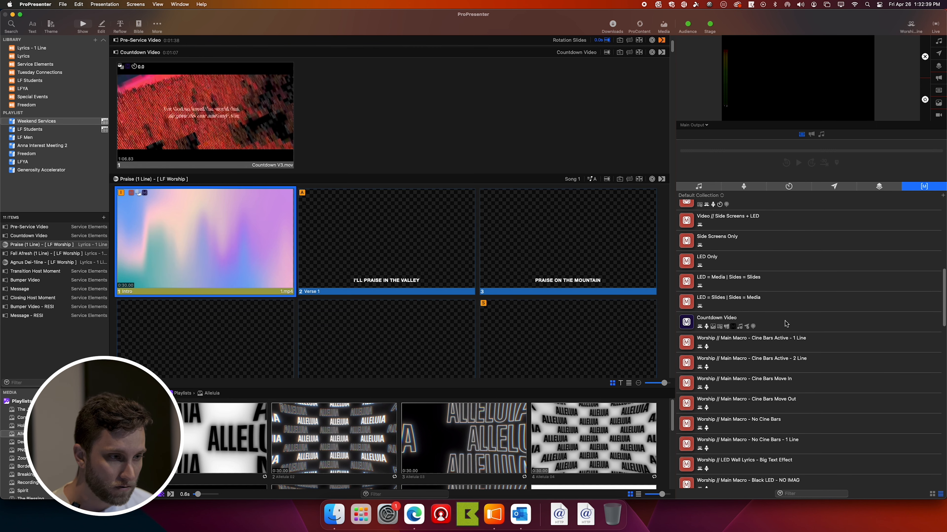
{"action": "scroll", "coordinate": [755, 457], "scroll_direction": "down", "scroll_amount": 3}
{"action": "left_click", "coordinate": [721, 196]}
{"action": "left_click", "coordinate": [732, 208]}
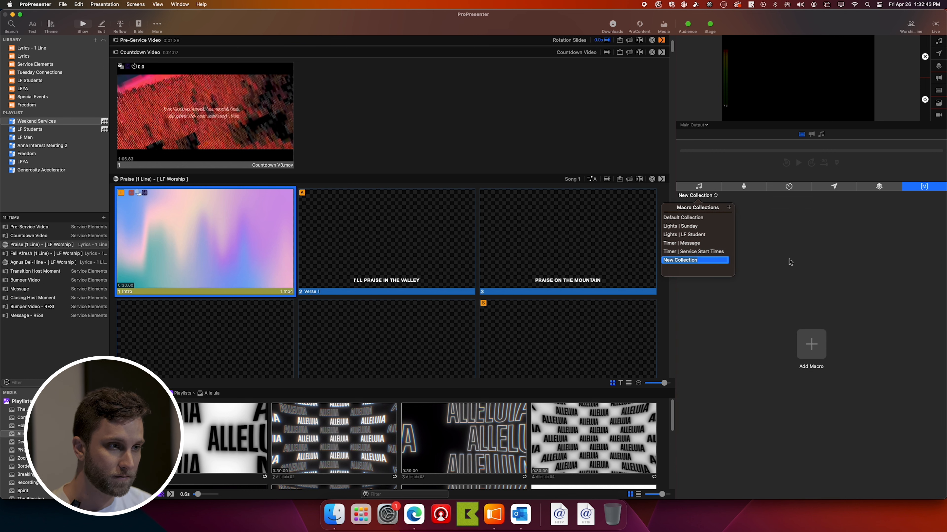
{"action": "type", "text": "Worship"}
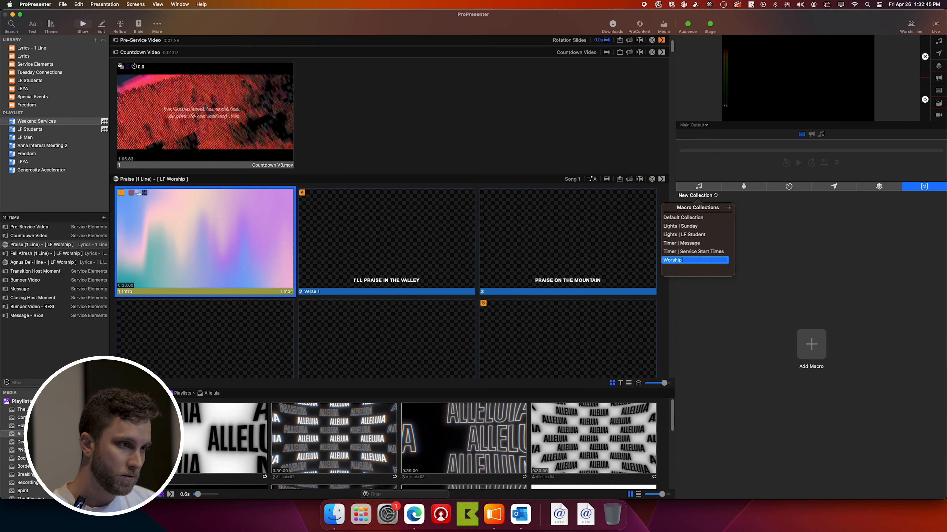
{"action": "key", "text": "Return"}
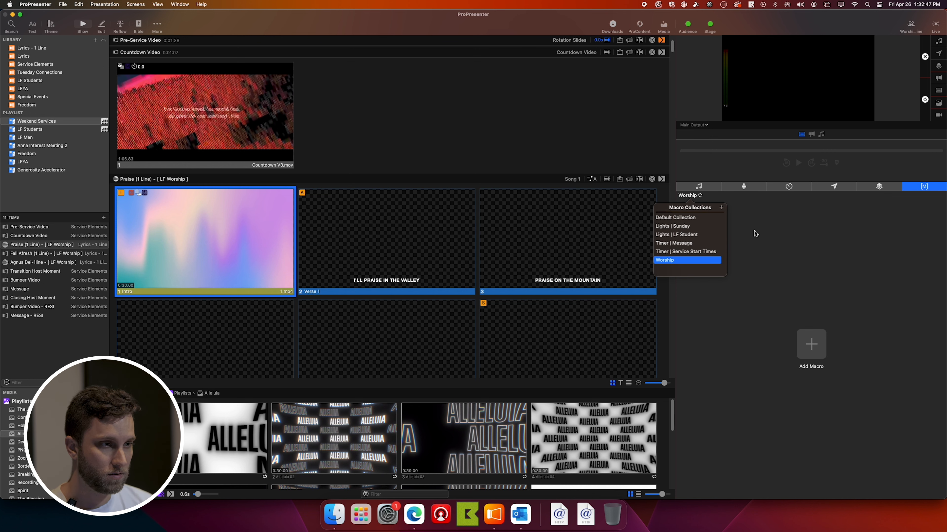
{"action": "left_click", "coordinate": [721, 208]}
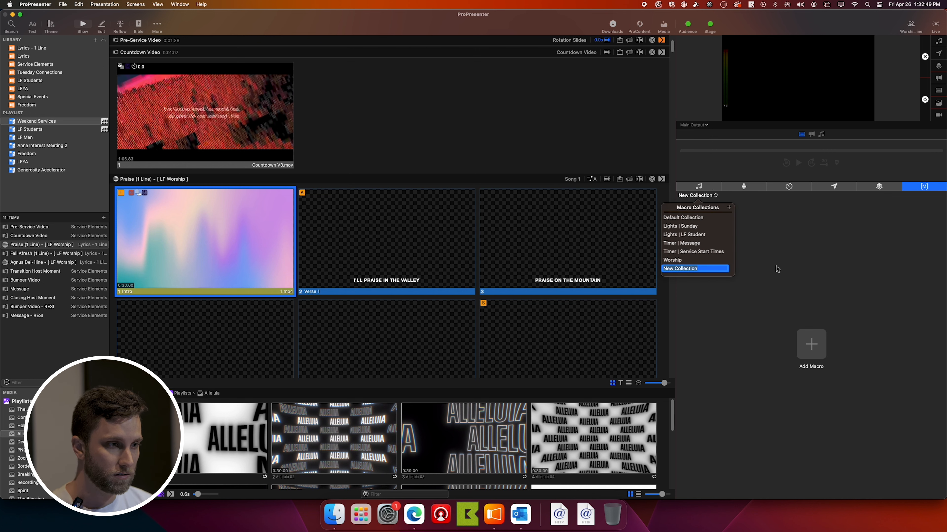
{"action": "type", "text": "Message"}
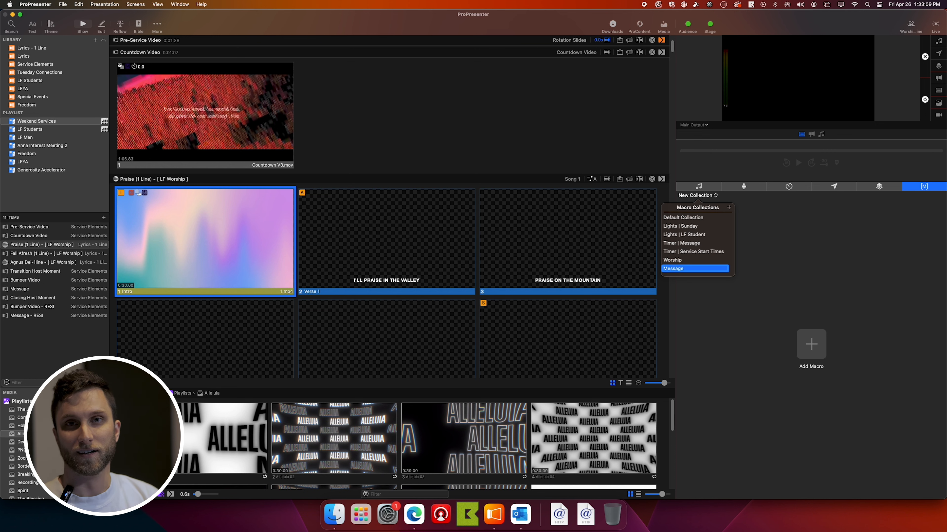
{"action": "key", "text": "Return"}
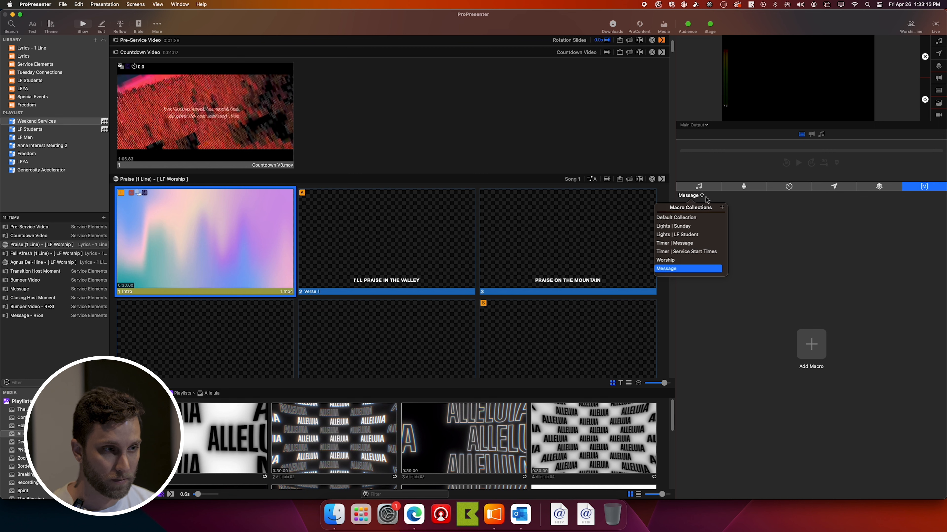
Step: Move the Default Collection's consecutive "Worship //" macros, starting at Main Macro - Cine Bars Active - 1 Line, into the "Worship" collection
{"action": "left_click", "coordinate": [693, 218]}
{"action": "scroll", "coordinate": [759, 311], "scroll_direction": "down", "scroll_amount": 10}
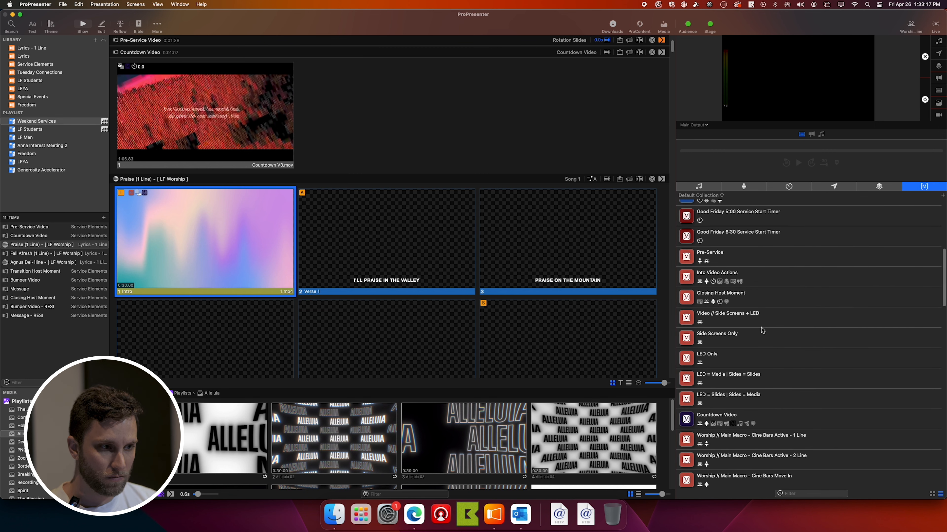
{"action": "scroll", "coordinate": [763, 330], "scroll_direction": "down", "scroll_amount": 5}
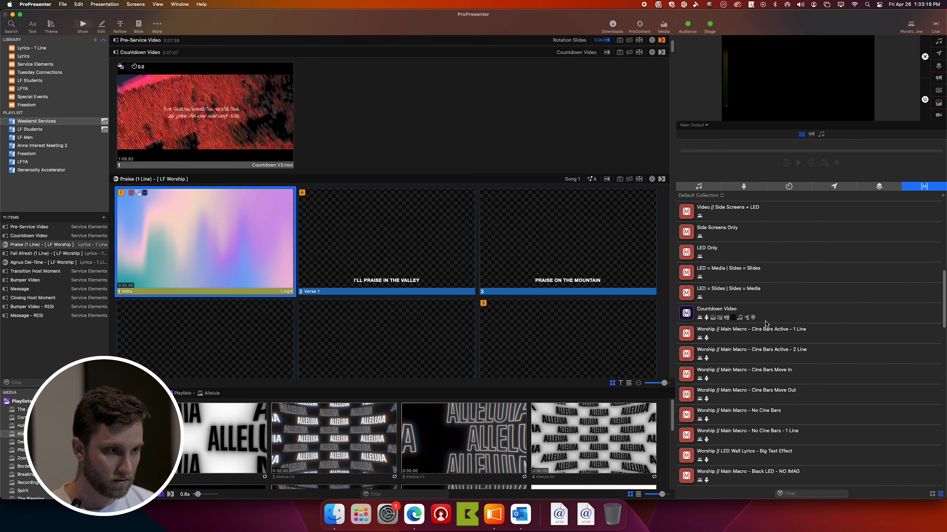
{"action": "left_click_drag", "start_coordinate": [753, 339], "coordinate": [747, 445]}
{"action": "scroll", "coordinate": [755, 412], "scroll_direction": "down", "scroll_amount": 4}
{"action": "scroll", "coordinate": [745, 373], "scroll_direction": "up", "scroll_amount": 4}
{"action": "right_click", "coordinate": [735, 330]}
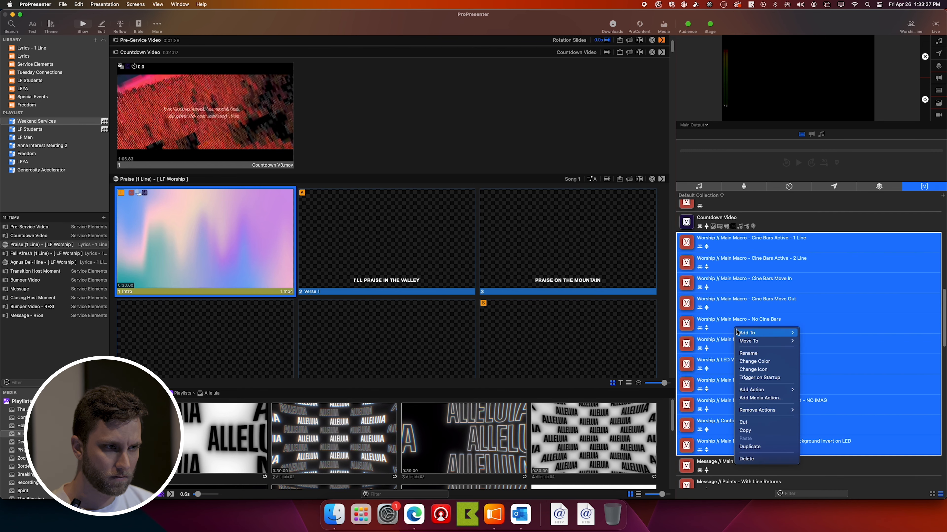
{"action": "mouse_move", "coordinate": [790, 341]}
{"action": "left_click", "coordinate": [818, 382]}
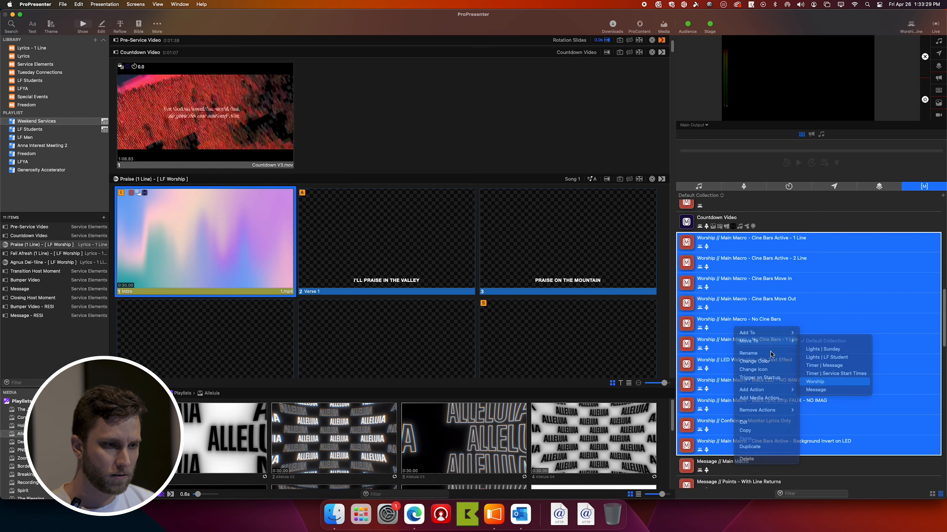
Step: Move the "Message //" macros from Main Macro through Side Thirds + L3rd Graphics into the "Message" collection
{"action": "left_click_drag", "start_coordinate": [752, 243], "coordinate": [738, 341]}
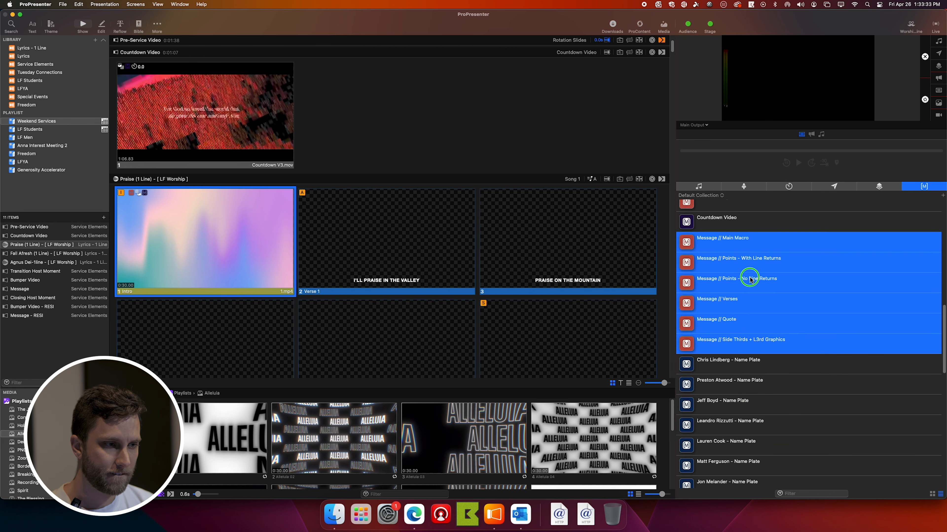
{"action": "right_click", "coordinate": [750, 277]}
{"action": "mouse_move", "coordinate": [807, 293]}
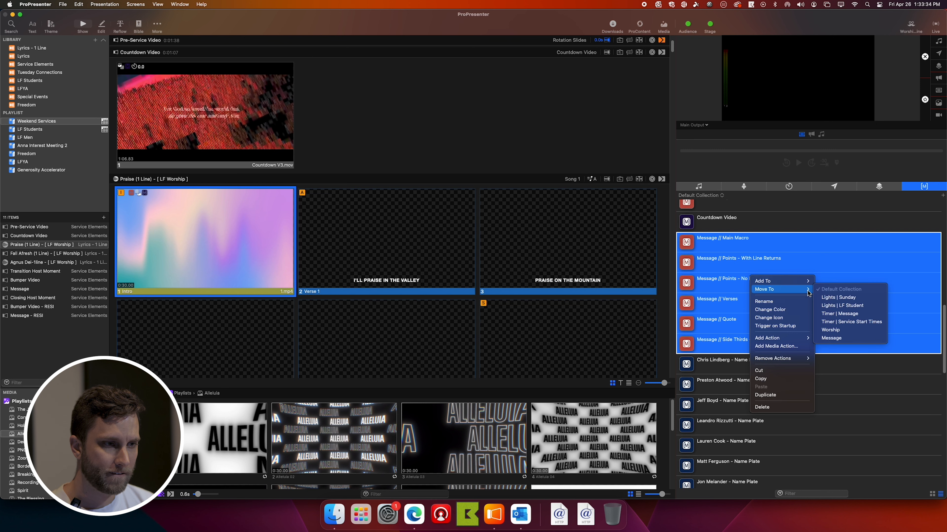
{"action": "left_click", "coordinate": [850, 339]}
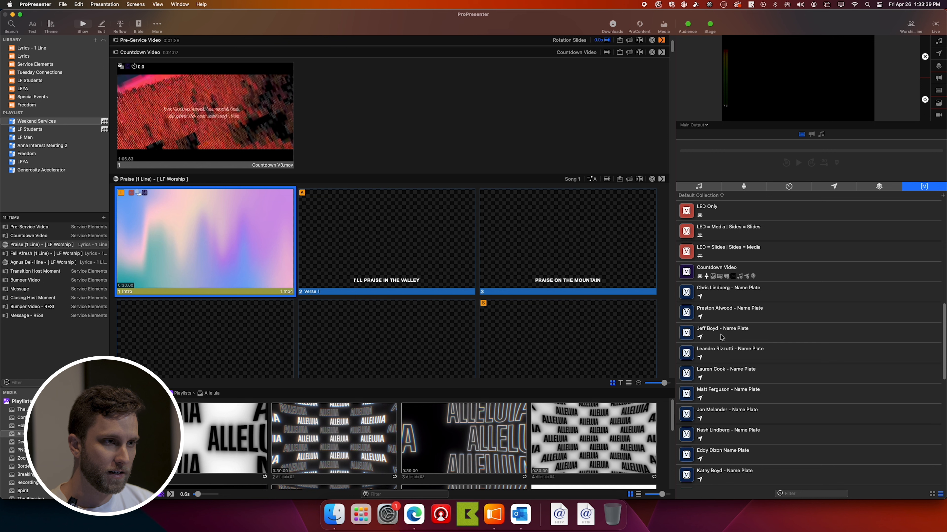
Step: Create a new macro collection named "Name Plates"
{"action": "scroll", "coordinate": [741, 346], "scroll_direction": "down", "scroll_amount": 2}
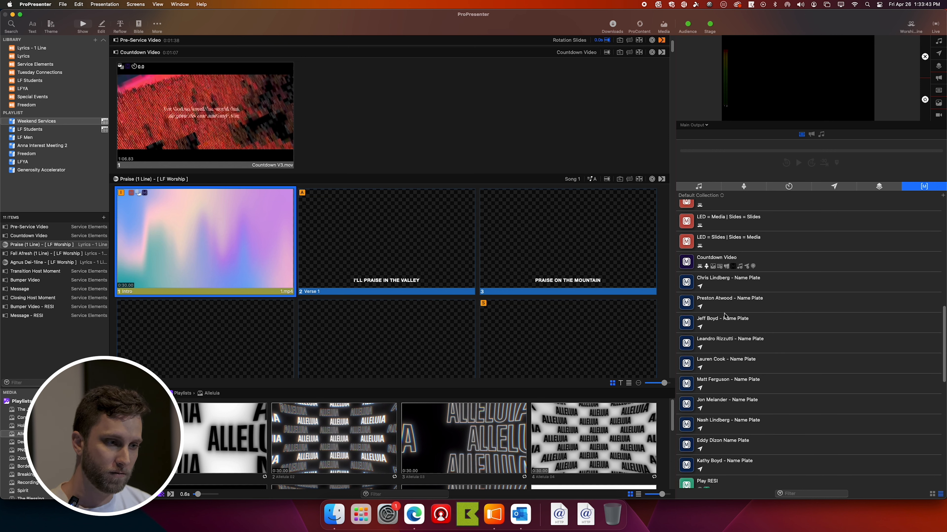
{"action": "left_click", "coordinate": [715, 196]}
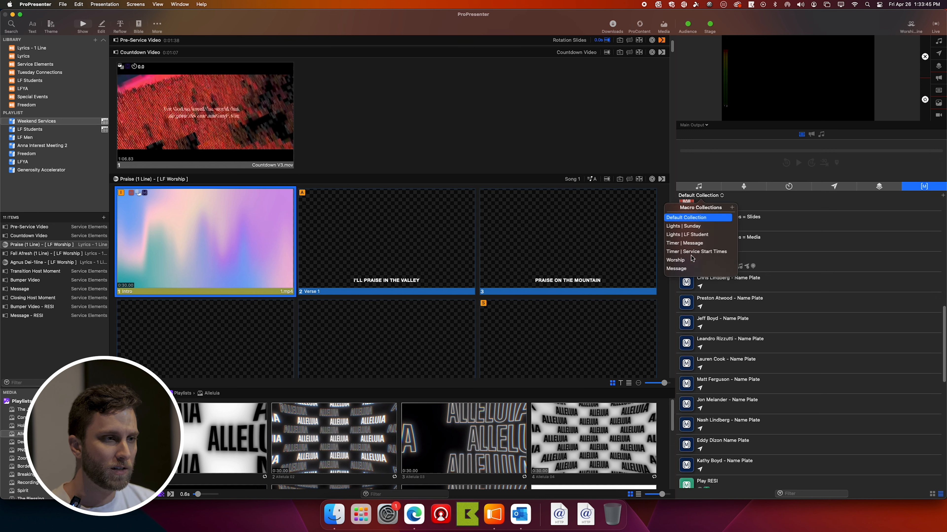
{"action": "left_click", "coordinate": [731, 207]}
{"action": "type", "text": "Name Plates"}
{"action": "key", "text": "Return"}
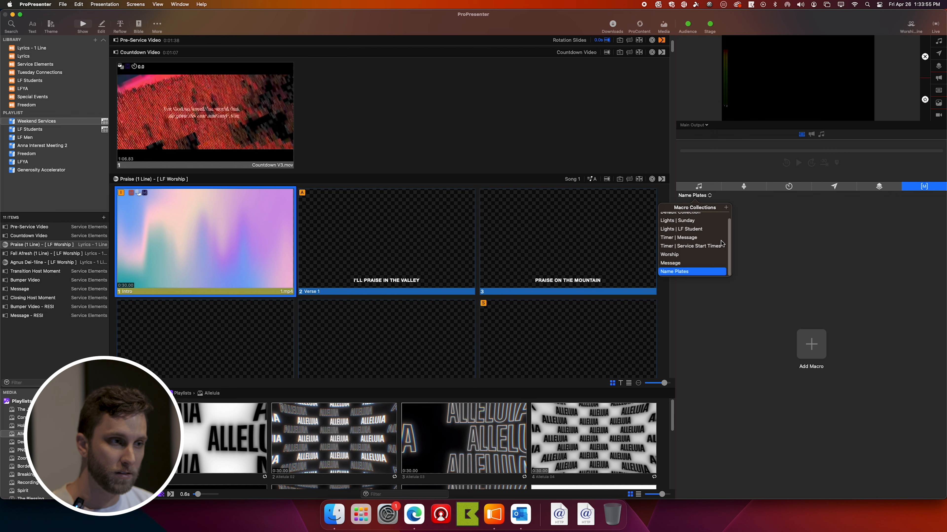
Step: Move the block of name plate macros between Countdown Video and Play RESI in the Default Collection into the "Name Plates" collection
{"action": "left_click", "coordinate": [689, 215]}
{"action": "scroll", "coordinate": [721, 333], "scroll_direction": "down", "scroll_amount": 6}
{"action": "left_click", "coordinate": [719, 296]}
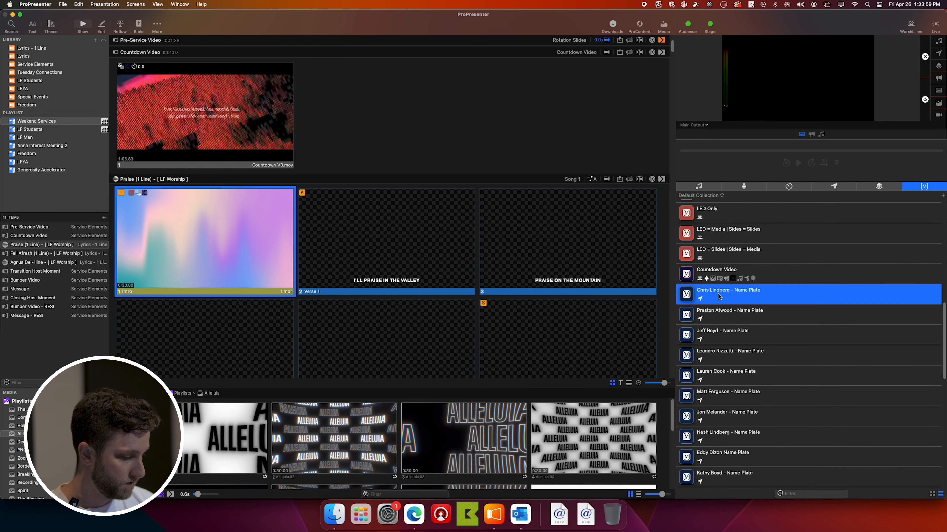
{"action": "left_click", "coordinate": [720, 315], "text": "shift"}
{"action": "left_click", "coordinate": [760, 476], "text": "super"}
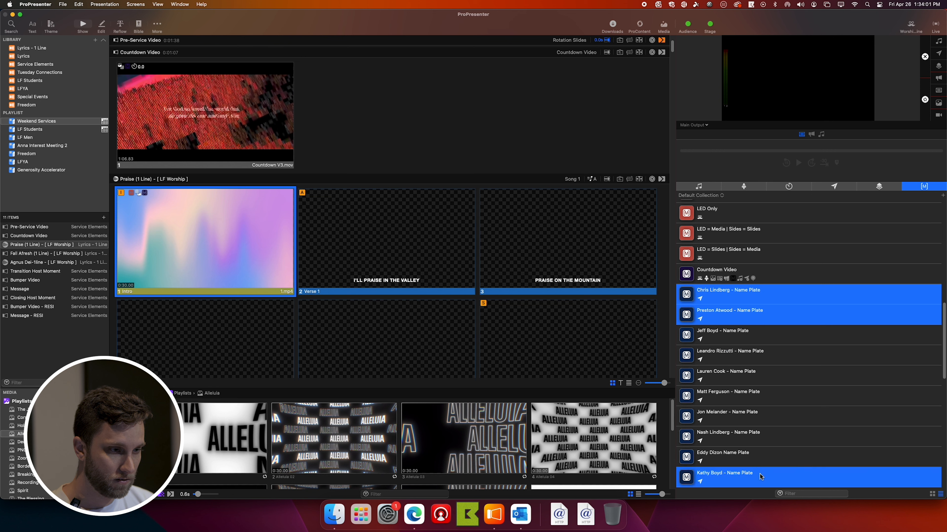
{"action": "left_click_drag", "start_coordinate": [760, 463], "coordinate": [751, 328]}
{"action": "scroll", "coordinate": [758, 353], "scroll_direction": "down", "scroll_amount": 5}
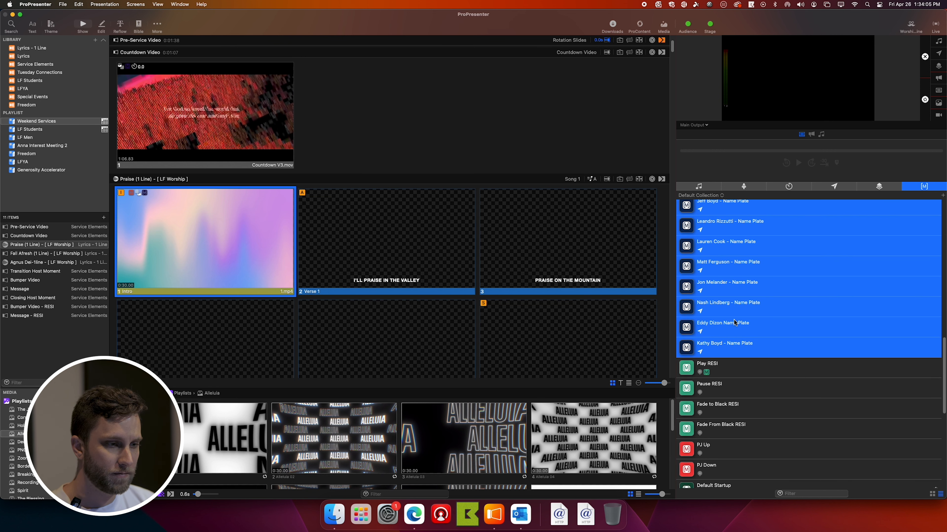
{"action": "right_click", "coordinate": [748, 294]}
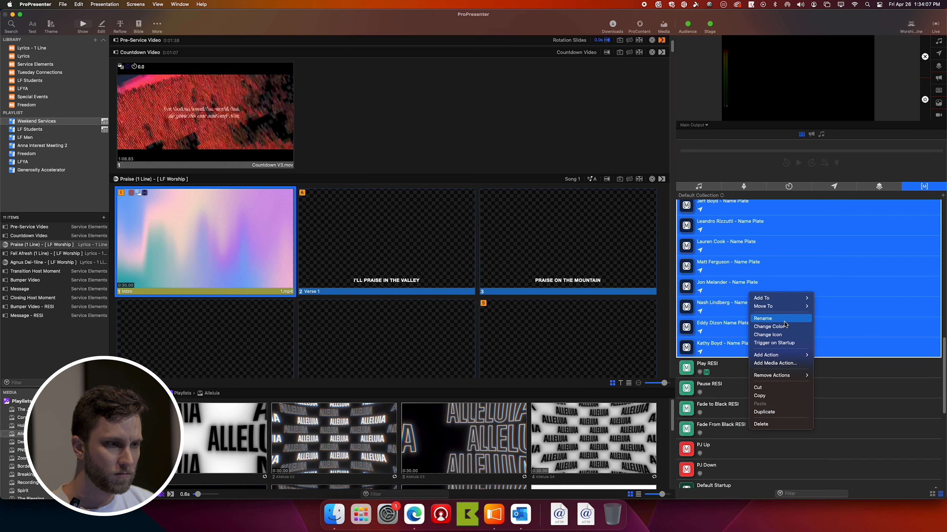
{"action": "mouse_move", "coordinate": [782, 306]}
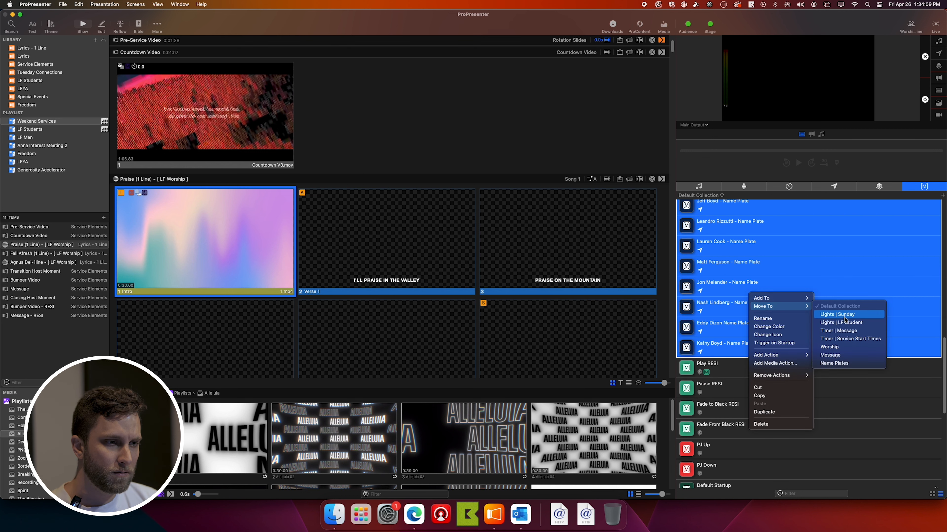
{"action": "left_click", "coordinate": [853, 363]}
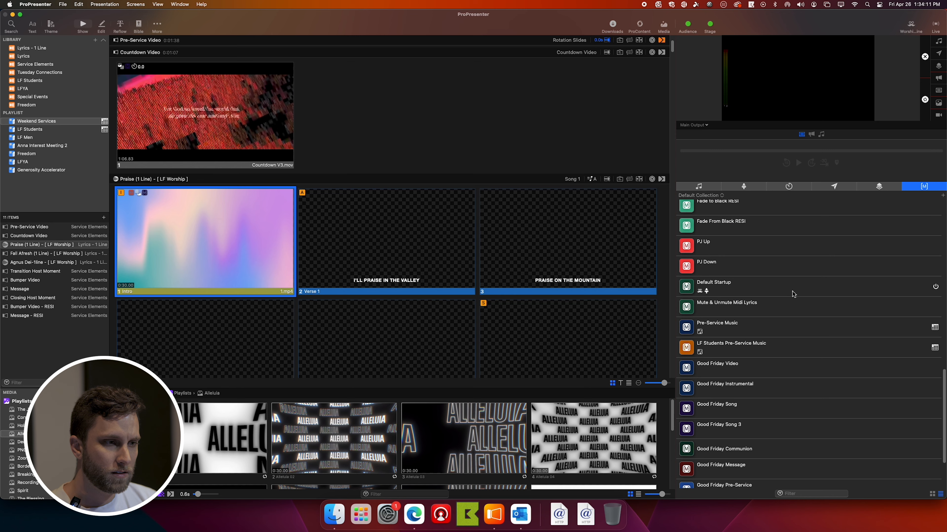
Step: Trigger the Intro slide of Praise (1 Line) and preview the LED 4k HDMI output
{"action": "scroll", "coordinate": [793, 294], "scroll_direction": "up", "scroll_amount": 10}
{"action": "scroll", "coordinate": [792, 298], "scroll_direction": "up", "scroll_amount": 1}
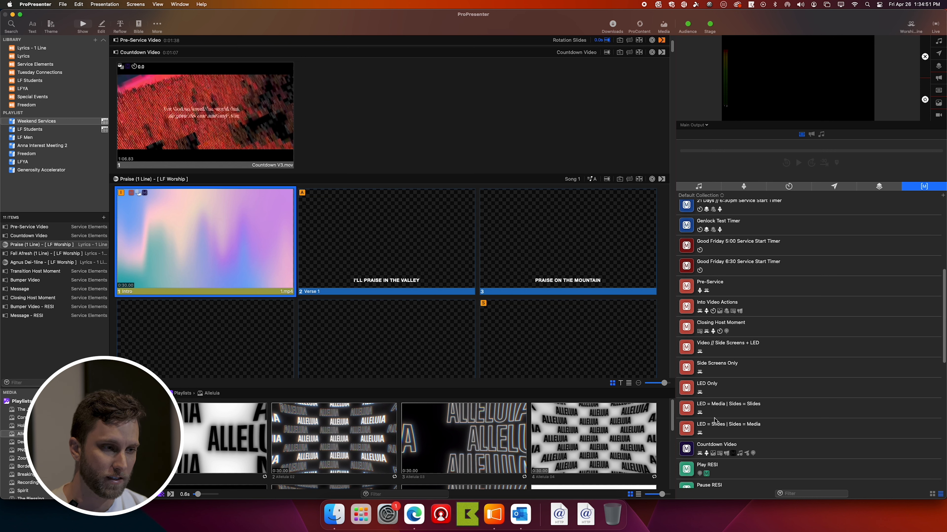
{"action": "left_click", "coordinate": [223, 220]}
{"action": "left_click", "coordinate": [693, 126]}
{"action": "left_click", "coordinate": [702, 150]}
Step: Return the preview to Main Output and run the Side Screens Only macro
{"action": "left_click", "coordinate": [697, 126]}
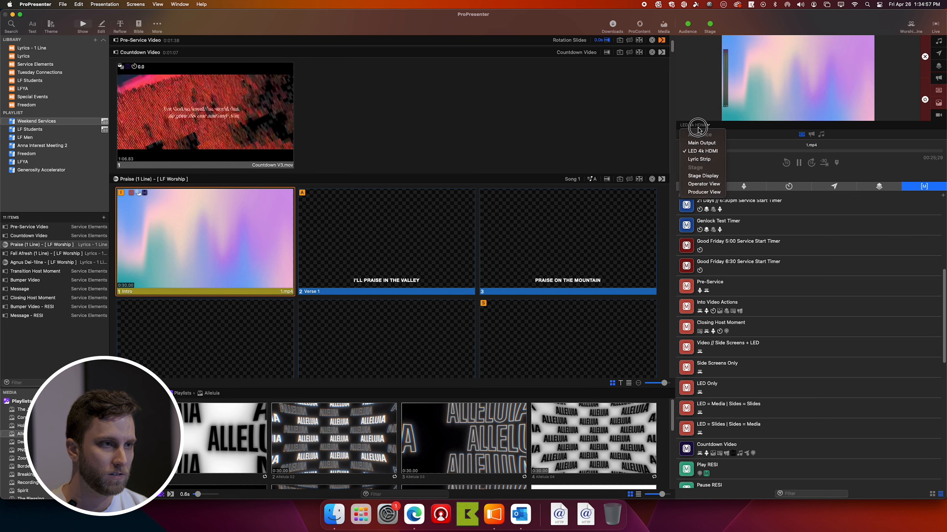
{"action": "left_click", "coordinate": [702, 143]}
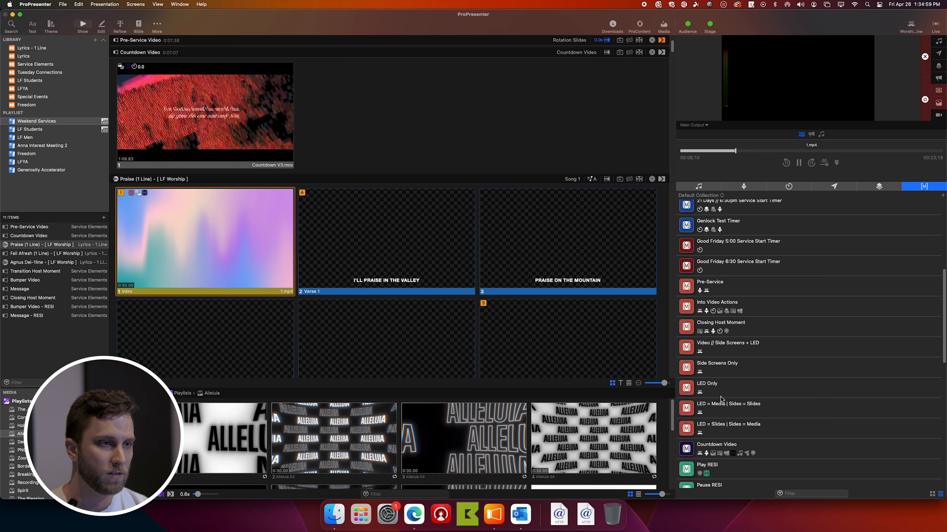
{"action": "left_click", "coordinate": [738, 373]}
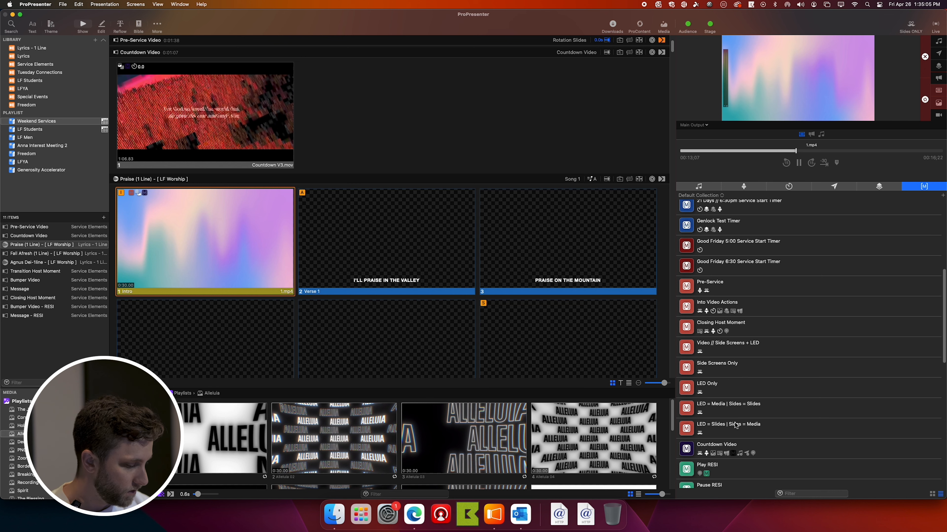
{"action": "left_click_drag", "start_coordinate": [736, 428], "coordinate": [723, 349]}
{"action": "right_click", "coordinate": [723, 350]}
{"action": "mouse_move", "coordinate": [744, 361]}
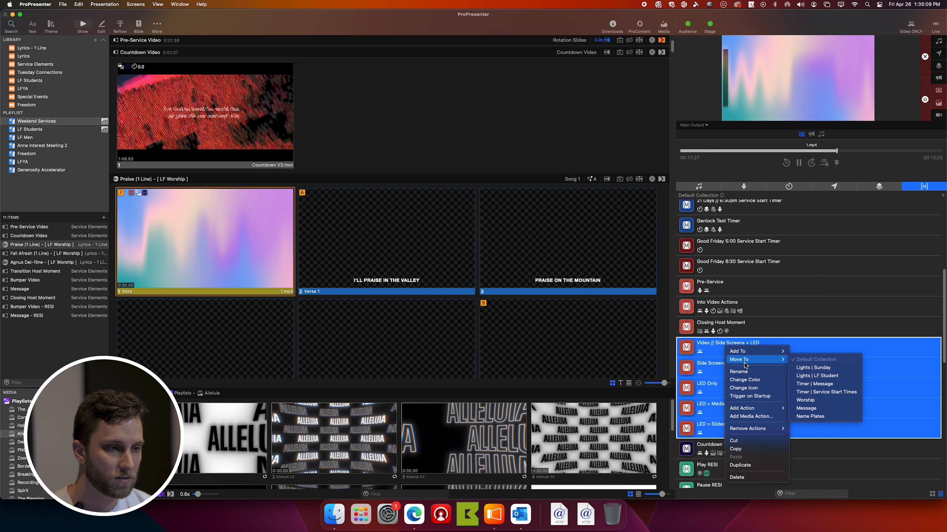
Step: Create two new macro collections named "Audience Looks" and "Transition Pieces"
{"action": "left_click", "coordinate": [712, 196]}
{"action": "left_click", "coordinate": [728, 208]}
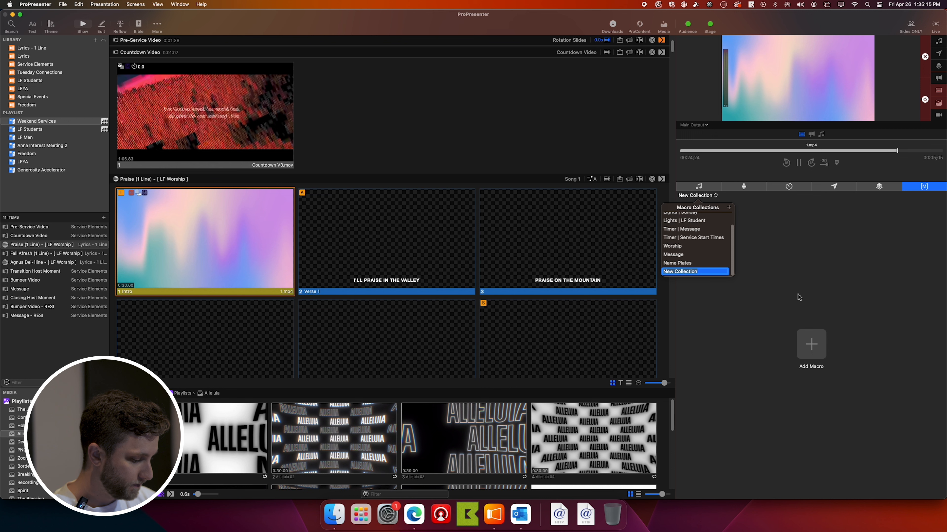
{"action": "type", "text": "Audience Looks"}
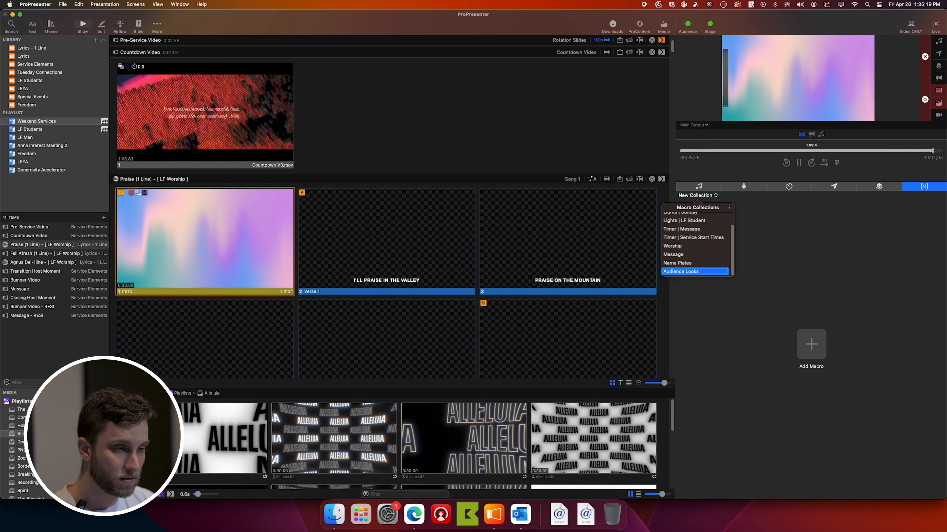
{"action": "key", "text": "Return"}
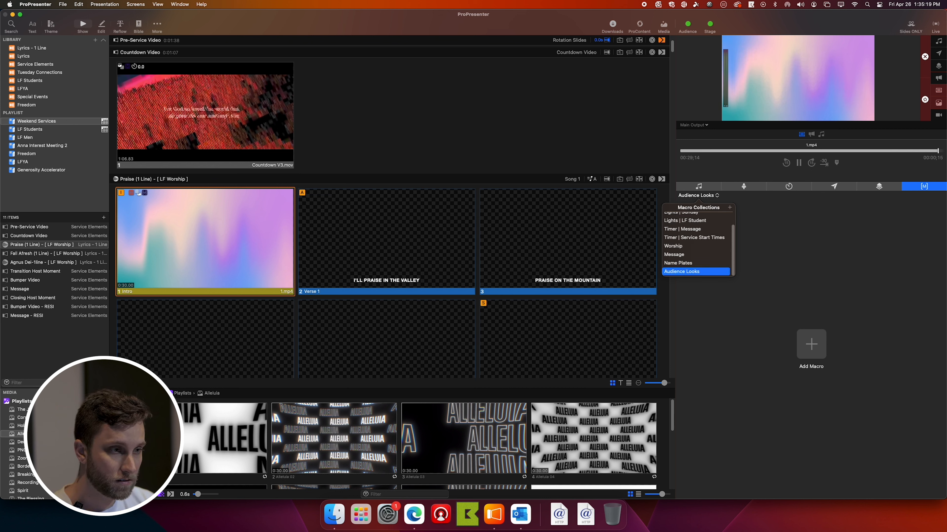
{"action": "left_click", "coordinate": [729, 208]}
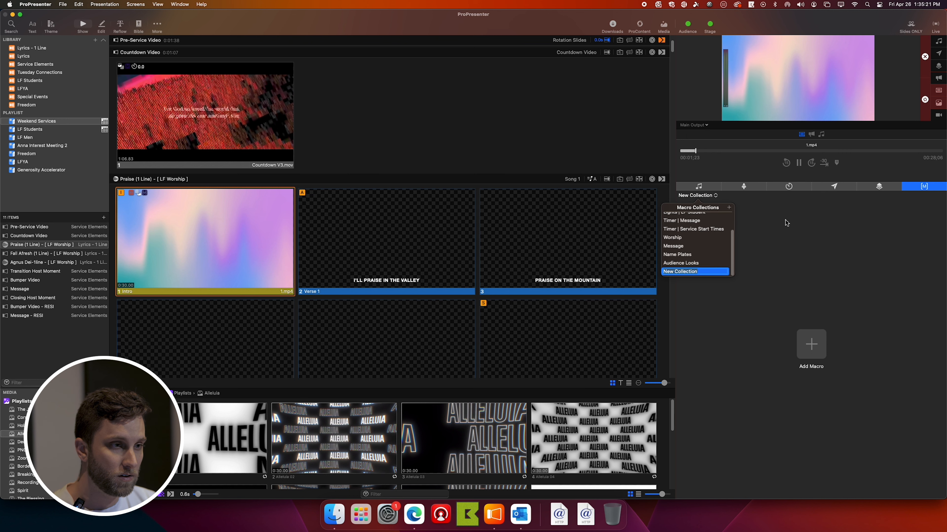
{"action": "type", "text": "Transition"}
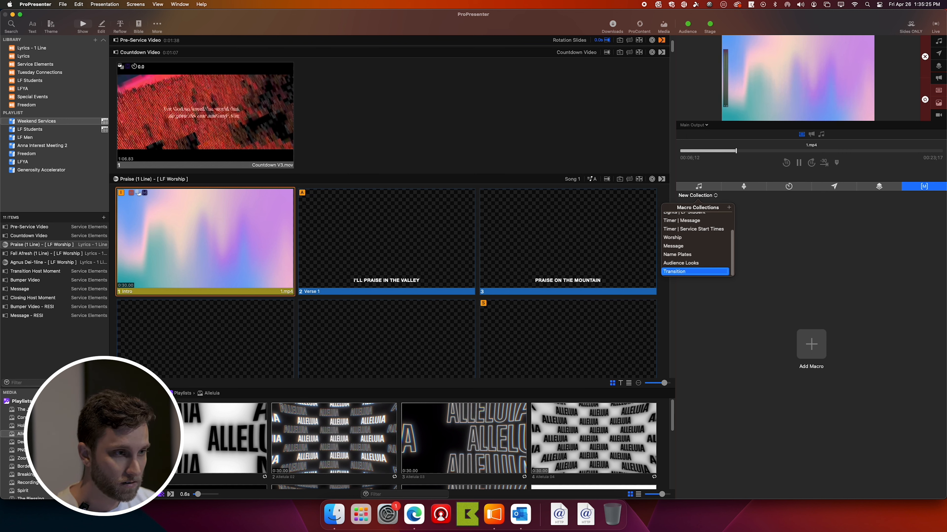
{"action": "type", "text": " Pieces"}
{"action": "key", "text": "Return"}
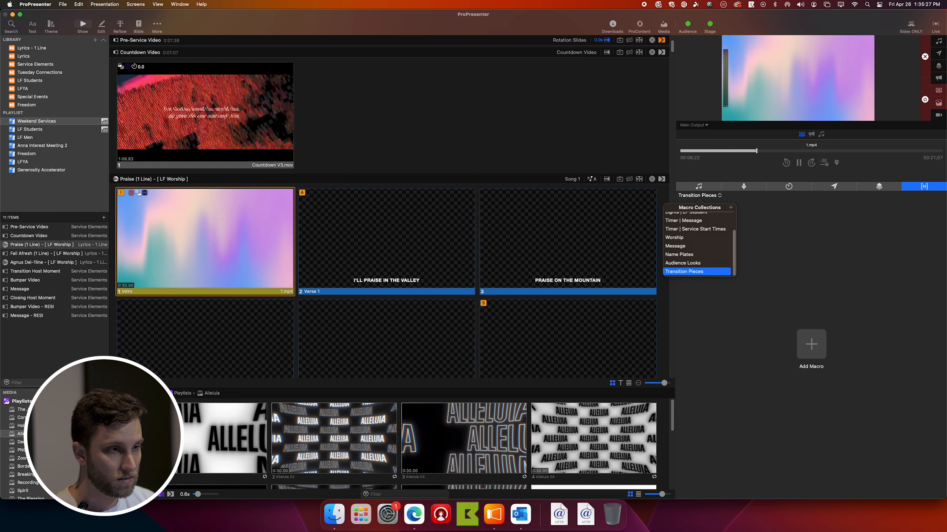
Step: Switch the macro list from the "Transition Pieces" collection back to the Default Collection
{"action": "left_click", "coordinate": [699, 195]}
{"action": "scroll", "coordinate": [697, 243], "scroll_direction": "up", "scroll_amount": 3}
{"action": "left_click", "coordinate": [693, 219]}
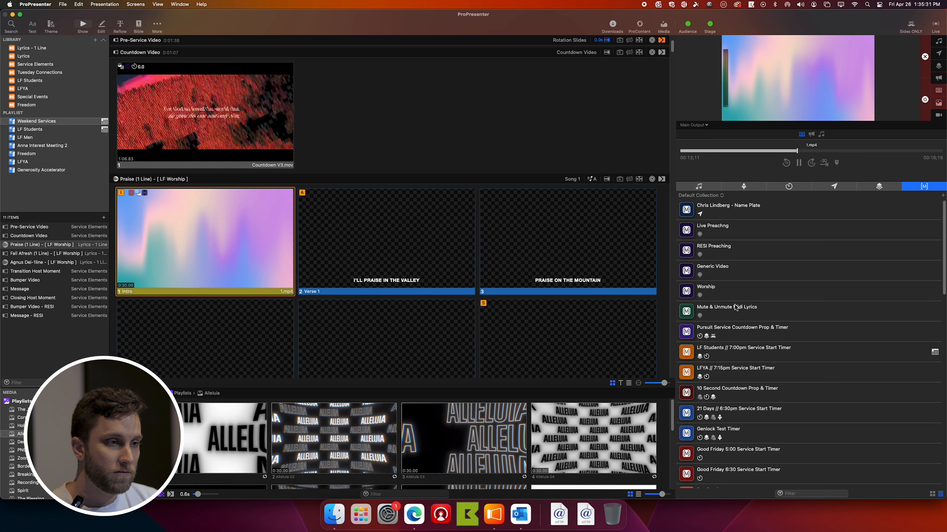
Step: Move the five macros from "Video // Side Screens + LED" through "LED = Slides | Sides = Media" into the "Audience Looks" collection
{"action": "scroll", "coordinate": [748, 323], "scroll_direction": "down", "scroll_amount": 1}
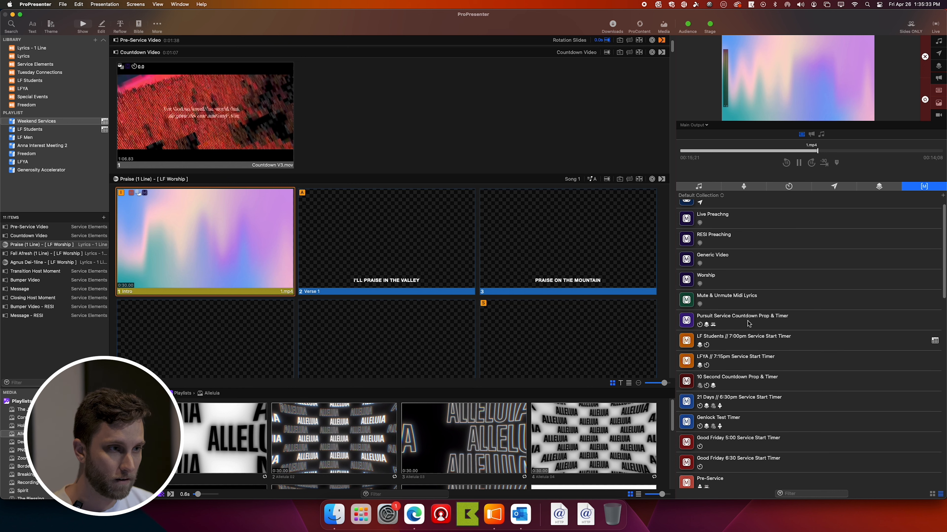
{"action": "scroll", "coordinate": [750, 323], "scroll_direction": "down", "scroll_amount": 3}
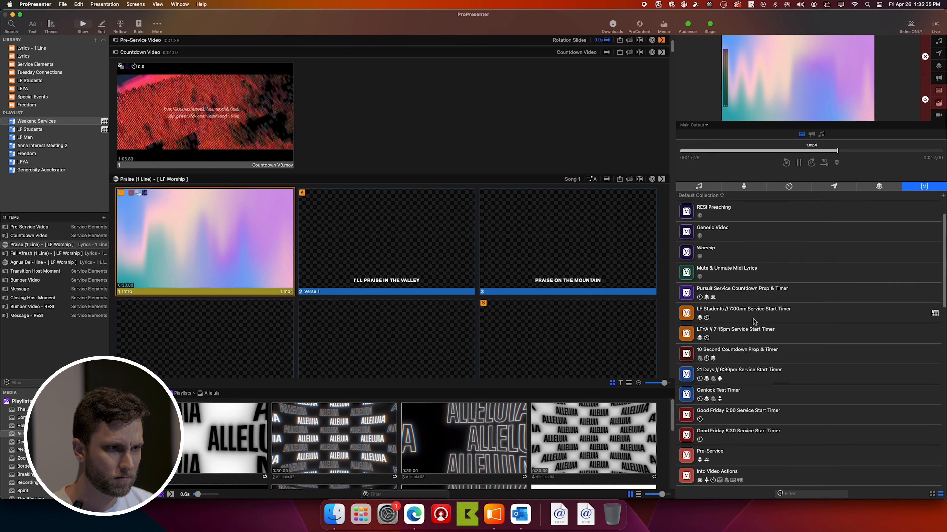
{"action": "scroll", "coordinate": [743, 293], "scroll_direction": "down", "scroll_amount": 8}
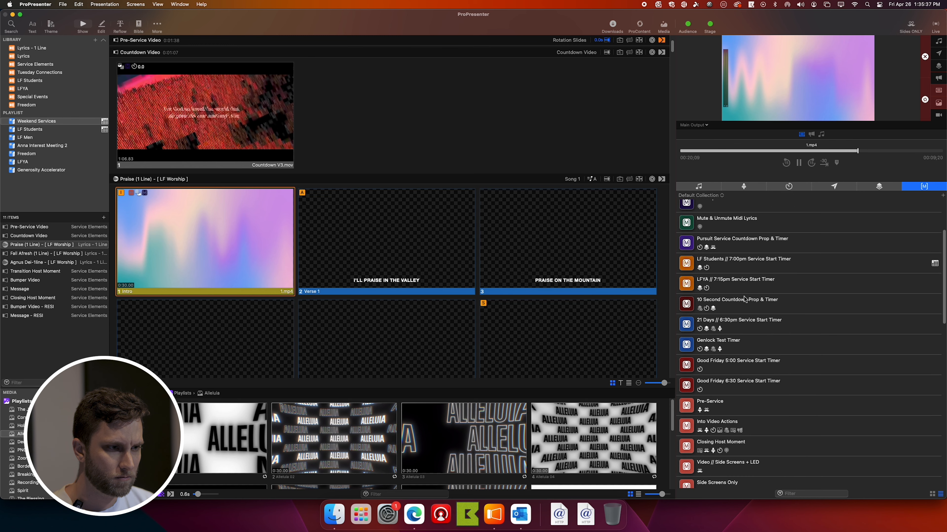
{"action": "scroll", "coordinate": [746, 316], "scroll_direction": "down", "scroll_amount": 6}
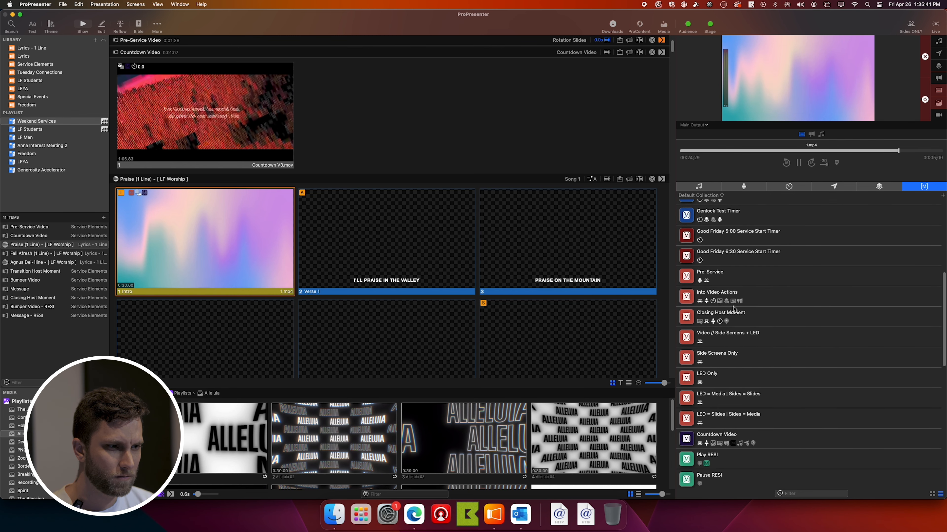
{"action": "scroll", "coordinate": [734, 310], "scroll_direction": "down", "scroll_amount": 2}
{"action": "left_click", "coordinate": [718, 398]}
{"action": "left_click", "coordinate": [719, 379], "text": "shift"}
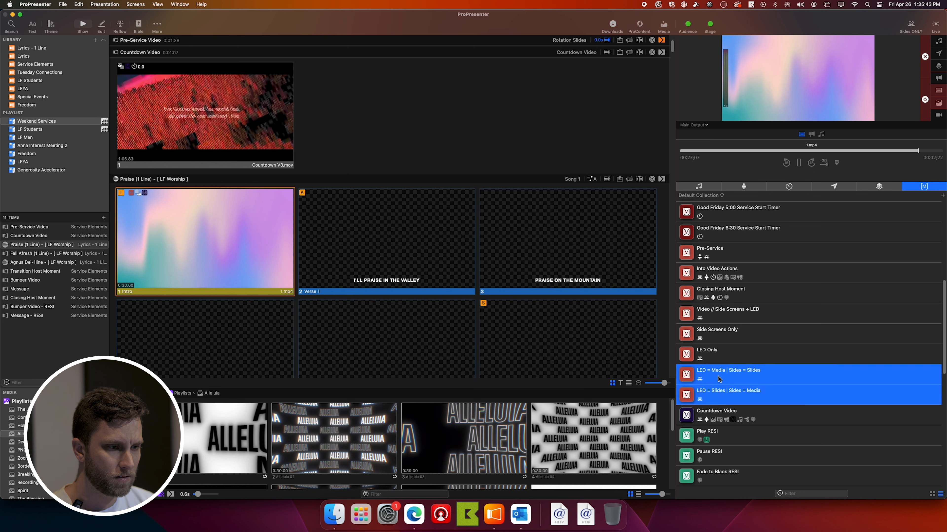
{"action": "left_click", "coordinate": [717, 360], "text": "shift"}
{"action": "left_click", "coordinate": [719, 335], "text": "shift"}
{"action": "left_click", "coordinate": [722, 313], "text": "shift"}
{"action": "right_click", "coordinate": [722, 318]}
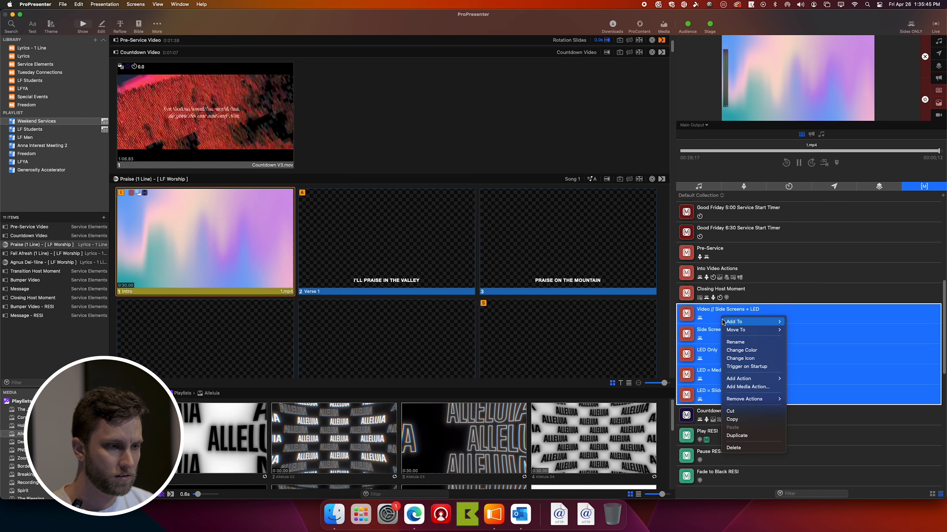
{"action": "mouse_move", "coordinate": [723, 322]}
{"action": "left_click", "coordinate": [832, 399]}
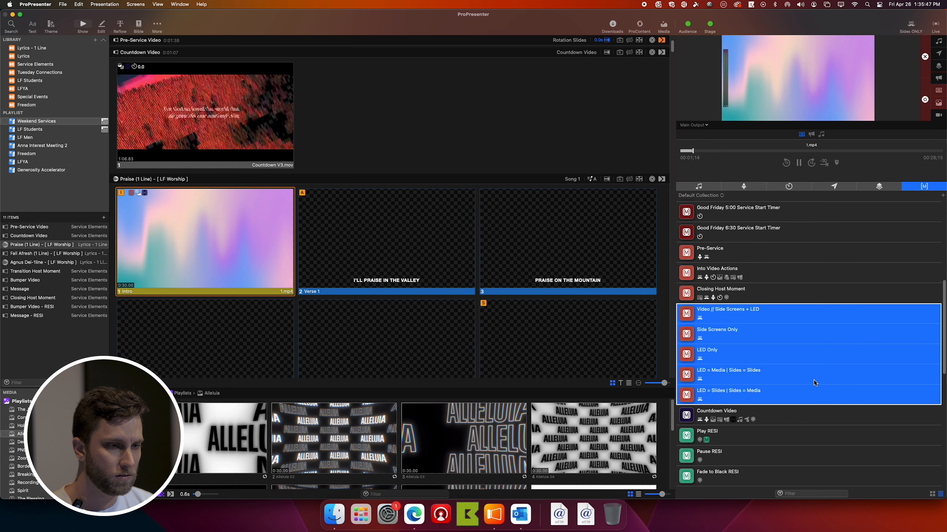
Step: Move the Pre-Service, Into Video Actions and Closing Host Moment macros into the "Transition Pieces" collection
{"action": "scroll", "coordinate": [729, 315], "scroll_direction": "up", "scroll_amount": 4}
{"action": "scroll", "coordinate": [728, 357], "scroll_direction": "up", "scroll_amount": 1}
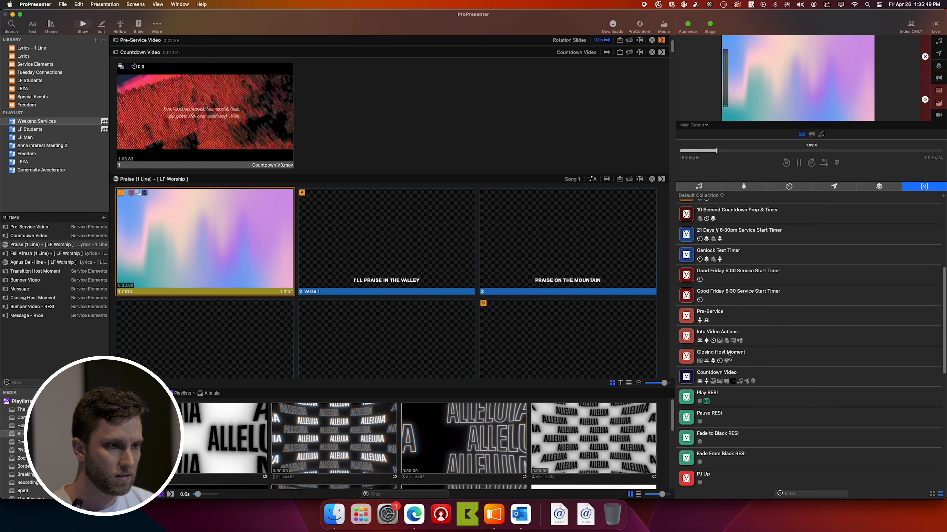
{"action": "left_click", "coordinate": [729, 356]}
{"action": "left_click", "coordinate": [721, 337], "text": "shift"}
{"action": "left_click", "coordinate": [717, 317], "text": "shift"}
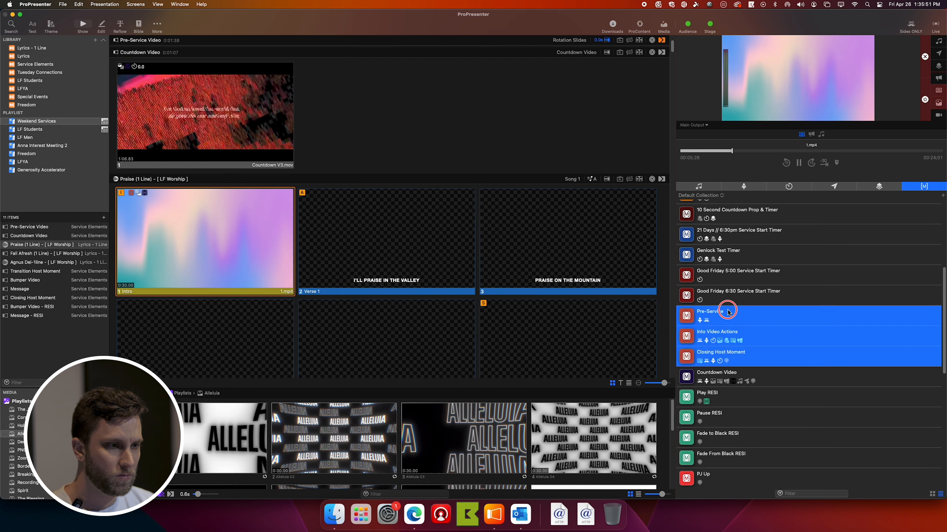
{"action": "right_click", "coordinate": [713, 317]}
{"action": "mouse_move", "coordinate": [743, 327]}
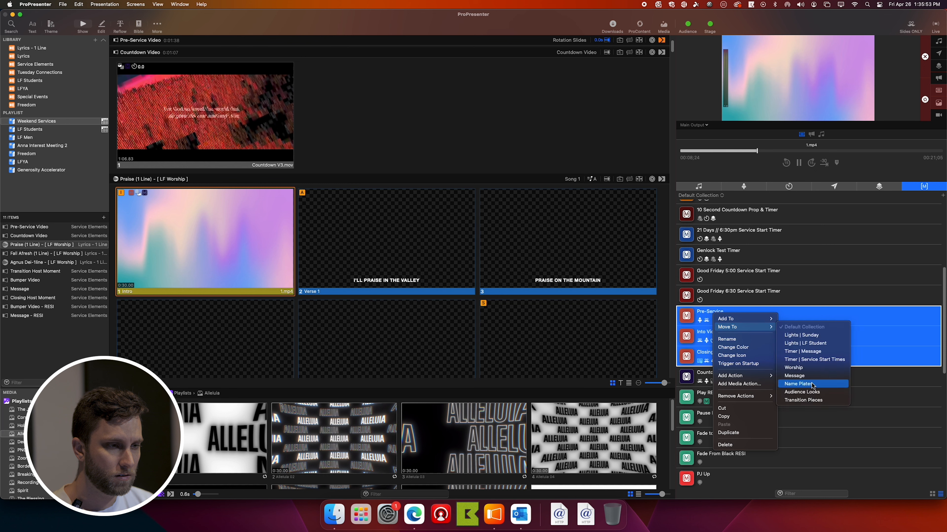
{"action": "left_click", "coordinate": [815, 400]}
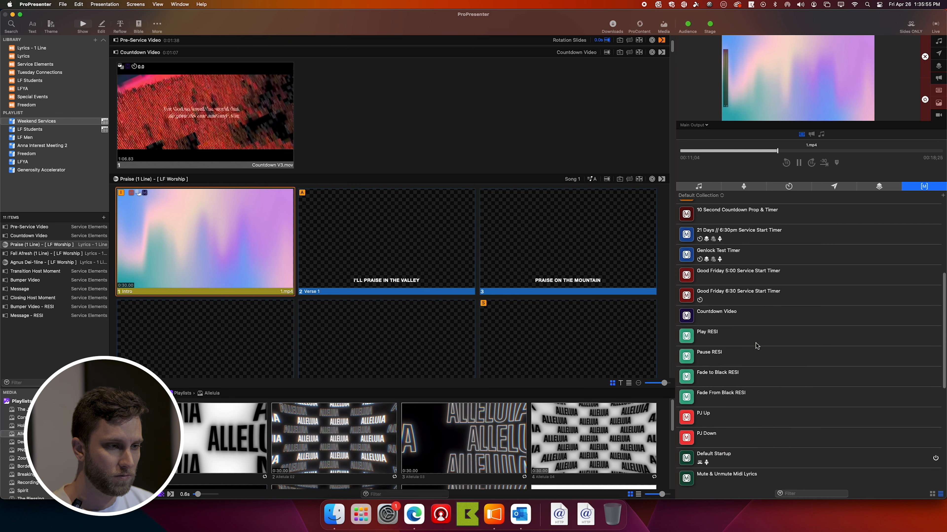
{"action": "right_click", "coordinate": [714, 317]}
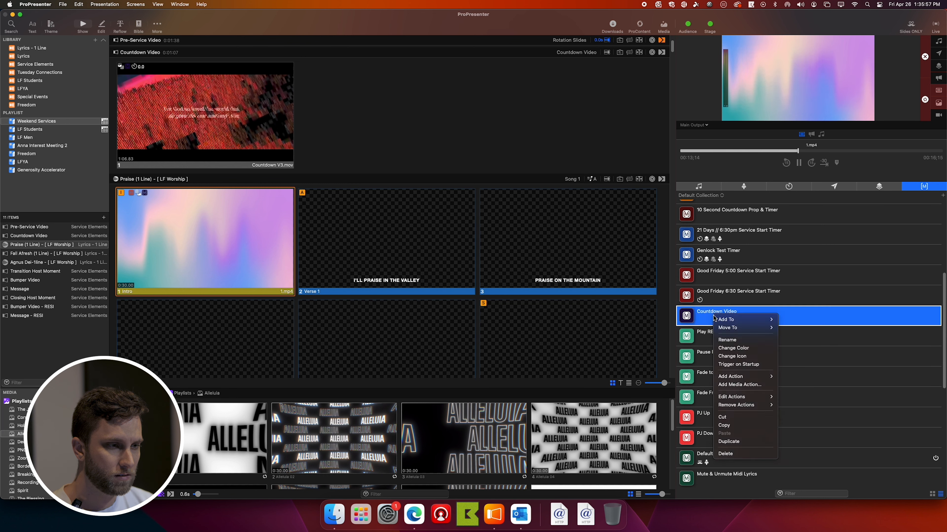
{"action": "mouse_move", "coordinate": [752, 405]}
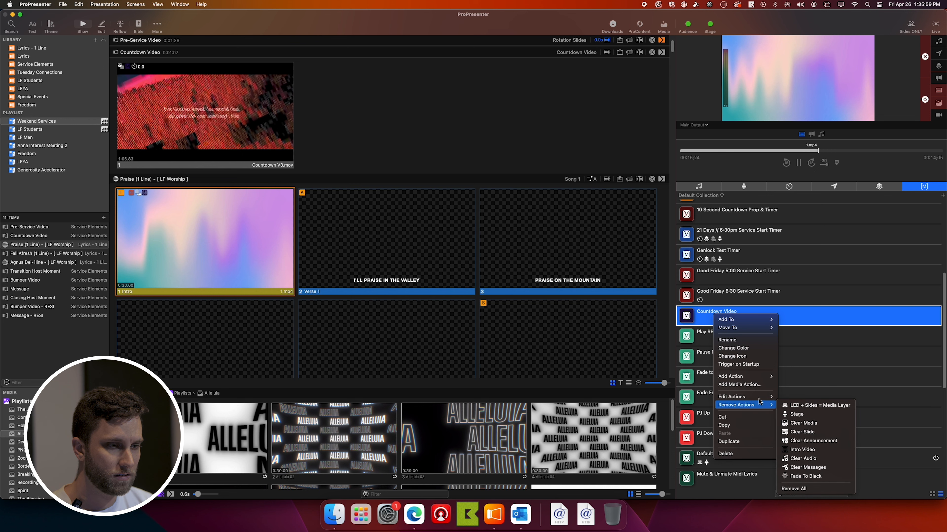
{"action": "left_click", "coordinate": [625, 131]}
Step: Move the Countdown Video macro into the "Transition Pieces" collection
{"action": "scroll", "coordinate": [716, 332], "scroll_direction": "down", "scroll_amount": 1}
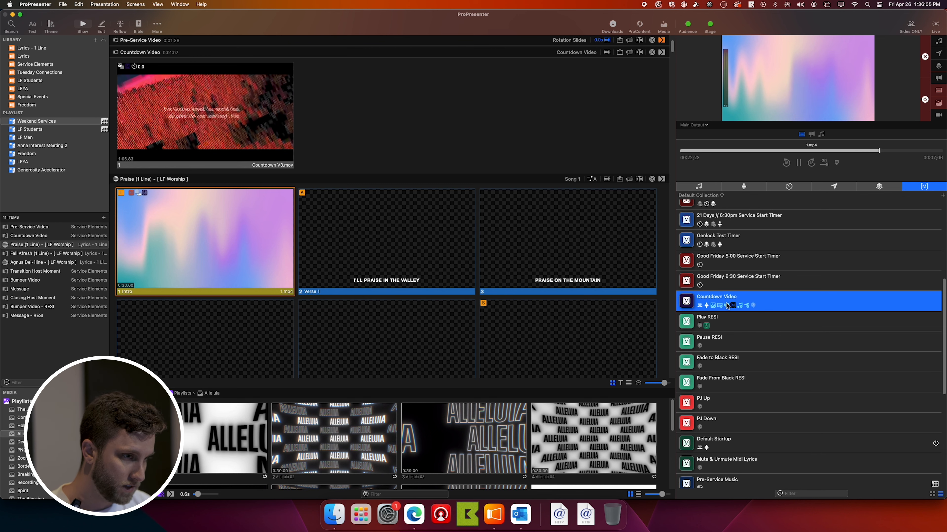
{"action": "right_click", "coordinate": [727, 306]}
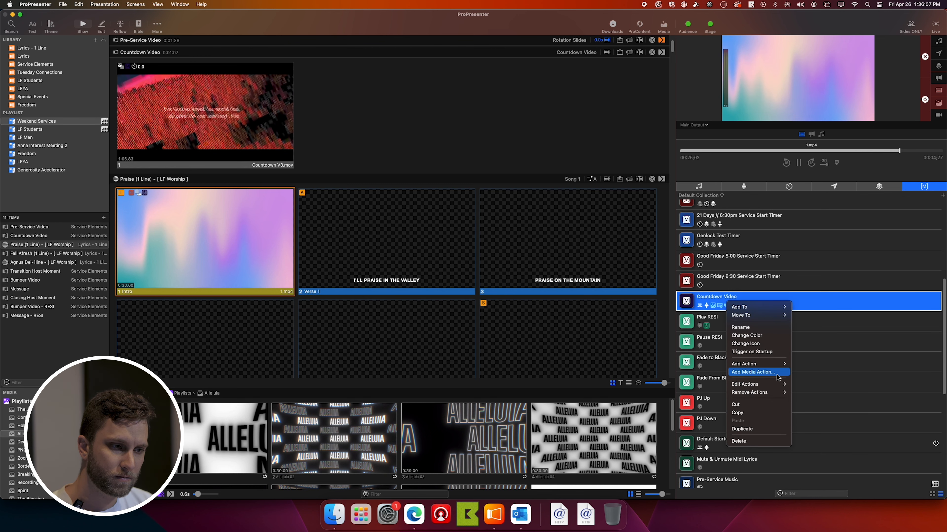
{"action": "mouse_move", "coordinate": [771, 315]}
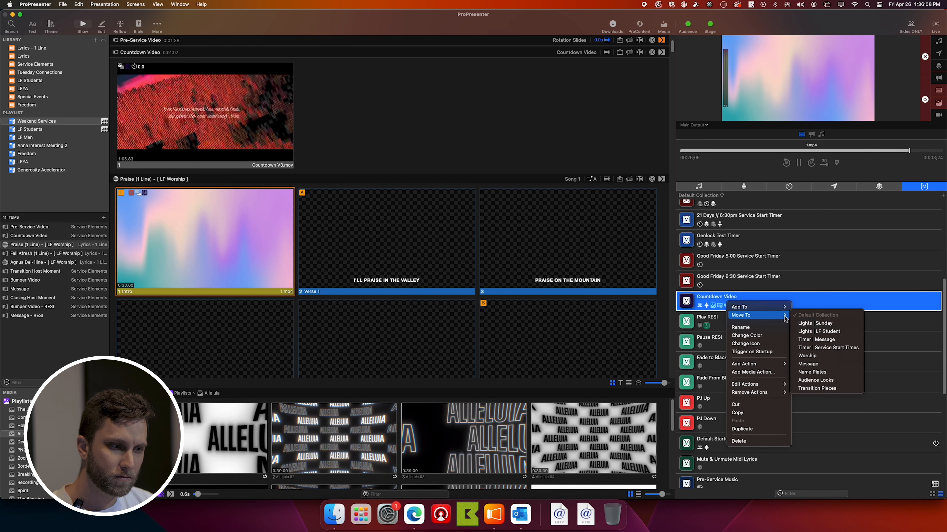
{"action": "left_click", "coordinate": [826, 389]}
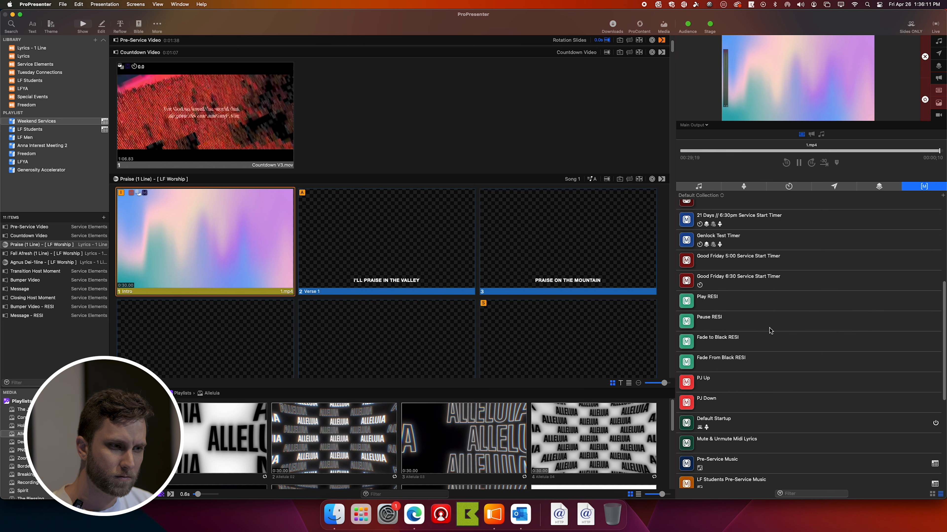
Step: Move the Good Friday 5:00 and Good Friday 6:30 Service Start Timer macros into the "Timer | Service Start Times" collection
{"action": "scroll", "coordinate": [771, 331], "scroll_direction": "up", "scroll_amount": 3}
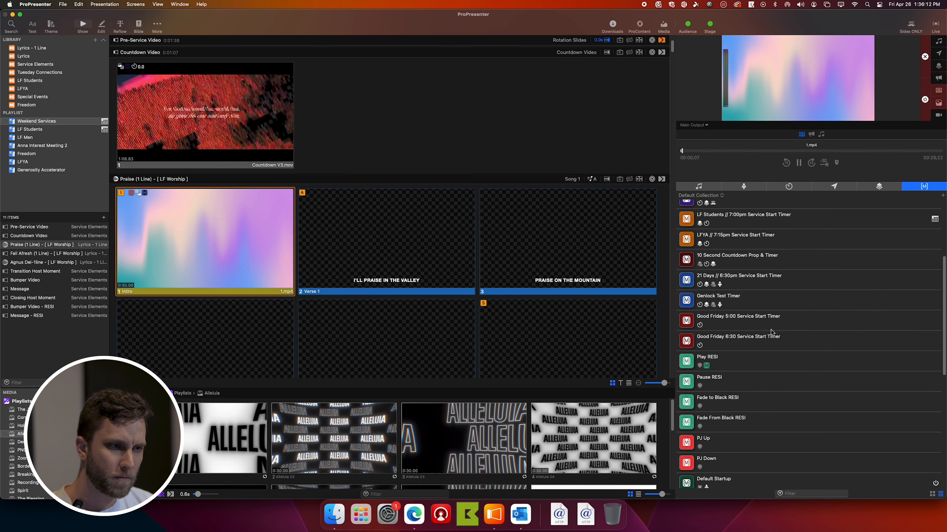
{"action": "left_click", "coordinate": [756, 341]}
{"action": "left_click", "coordinate": [739, 320], "text": "shift"}
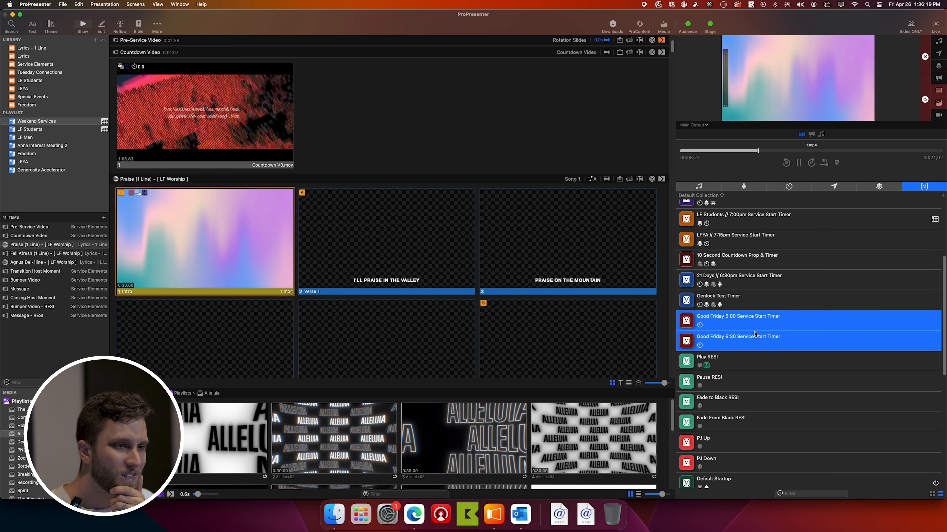
{"action": "scroll", "coordinate": [733, 333], "scroll_direction": "up", "scroll_amount": 1}
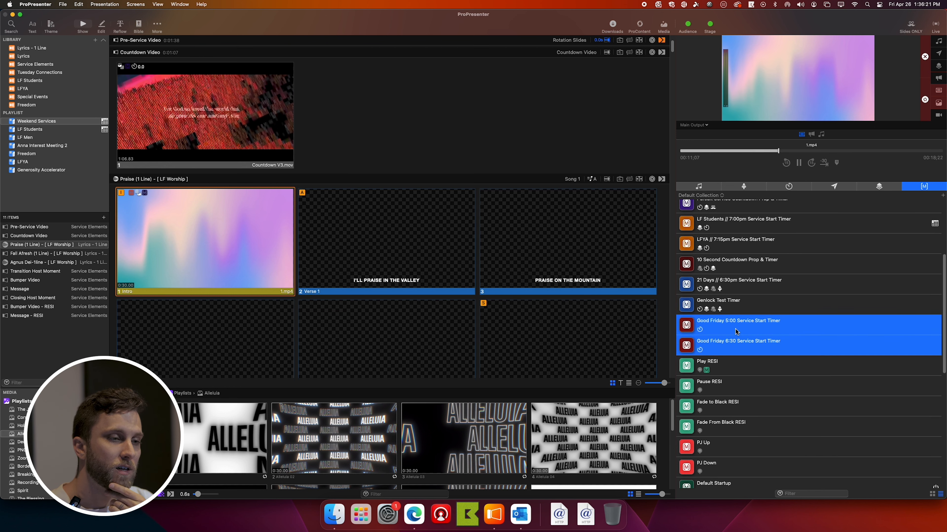
{"action": "right_click", "coordinate": [741, 354]}
{"action": "mouse_move", "coordinate": [772, 365]}
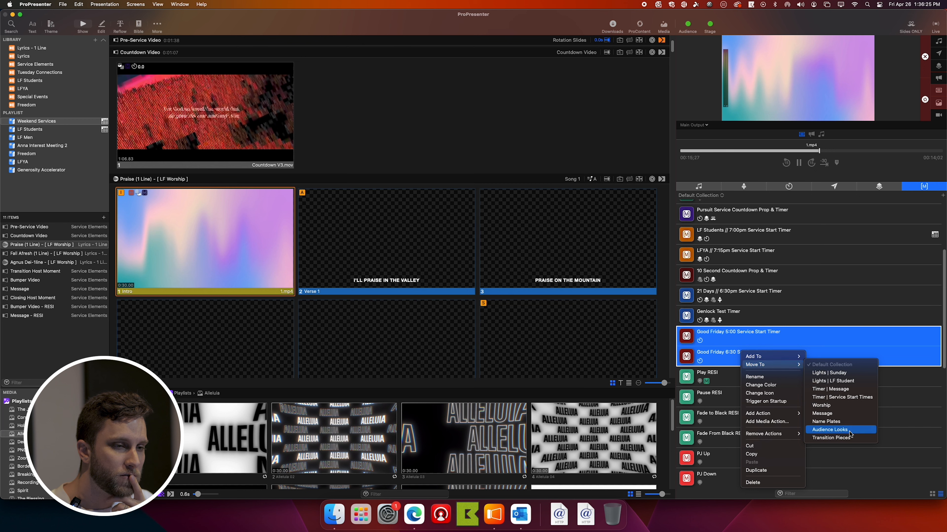
{"action": "left_click", "coordinate": [847, 400]}
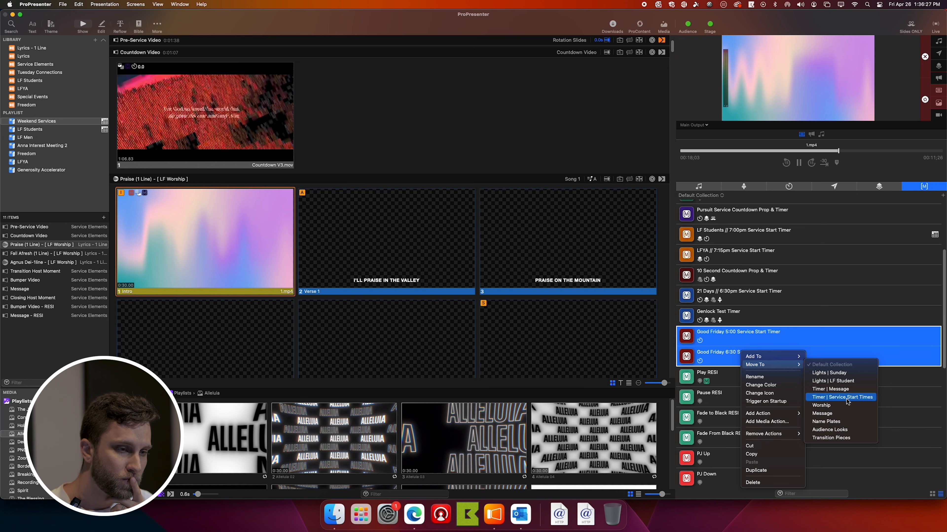
{"action": "scroll", "coordinate": [746, 354], "scroll_direction": "down", "scroll_amount": 3}
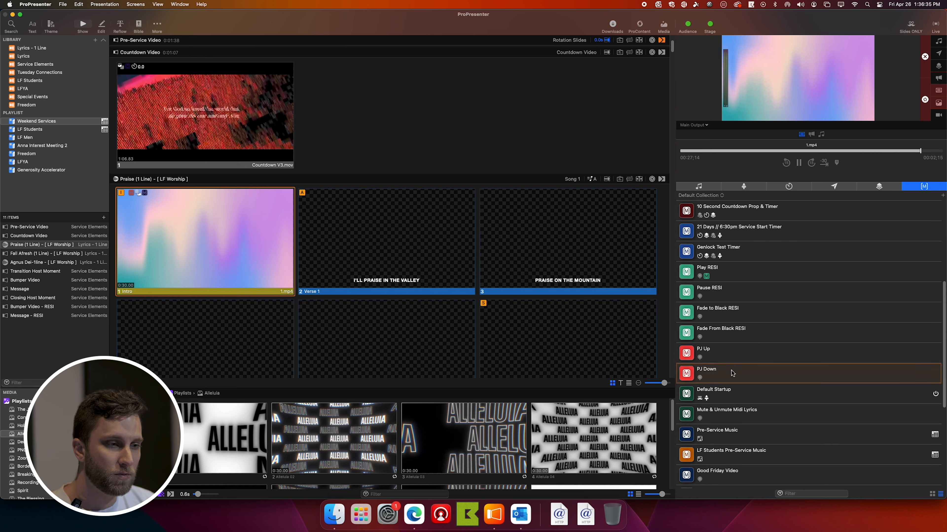
{"action": "left_click", "coordinate": [740, 356]}
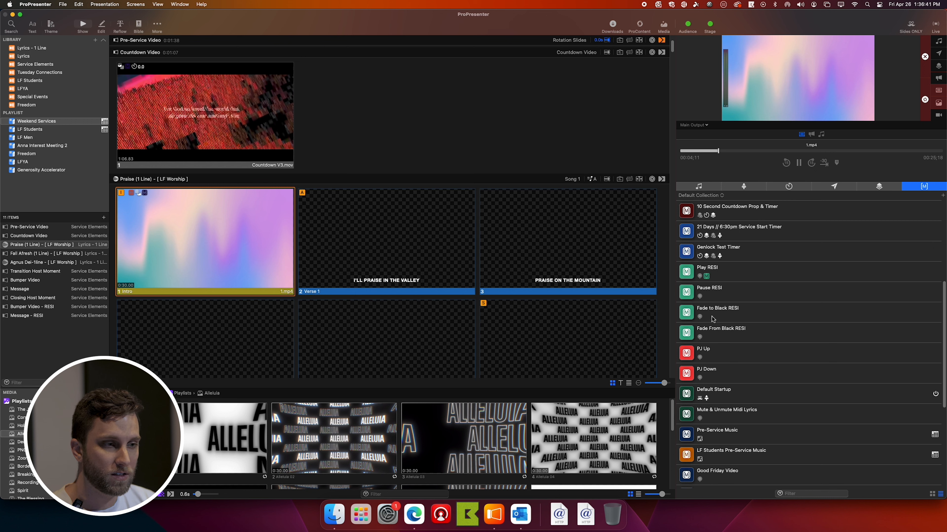
{"action": "left_click", "coordinate": [732, 273]}
{"action": "left_click", "coordinate": [735, 297]}
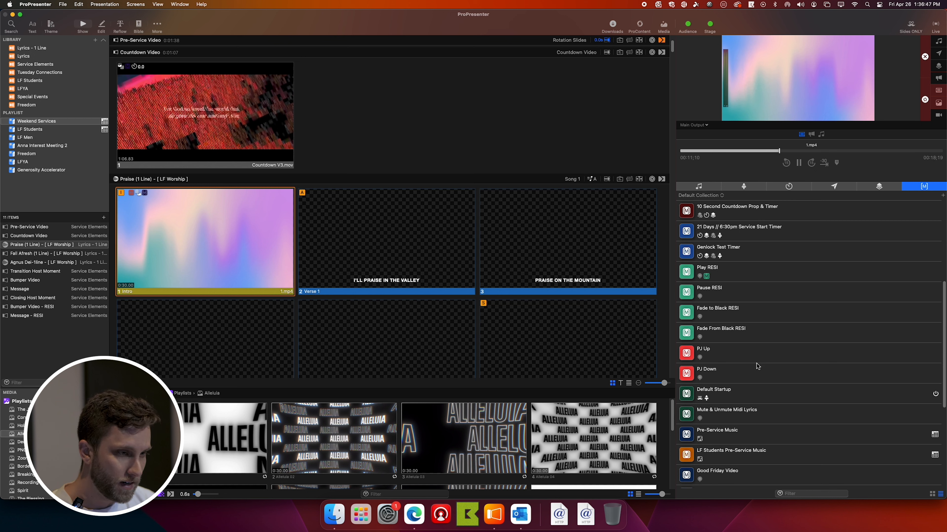
Step: Create a new macro collection named "RESI Video Messages"
{"action": "left_click", "coordinate": [705, 197]}
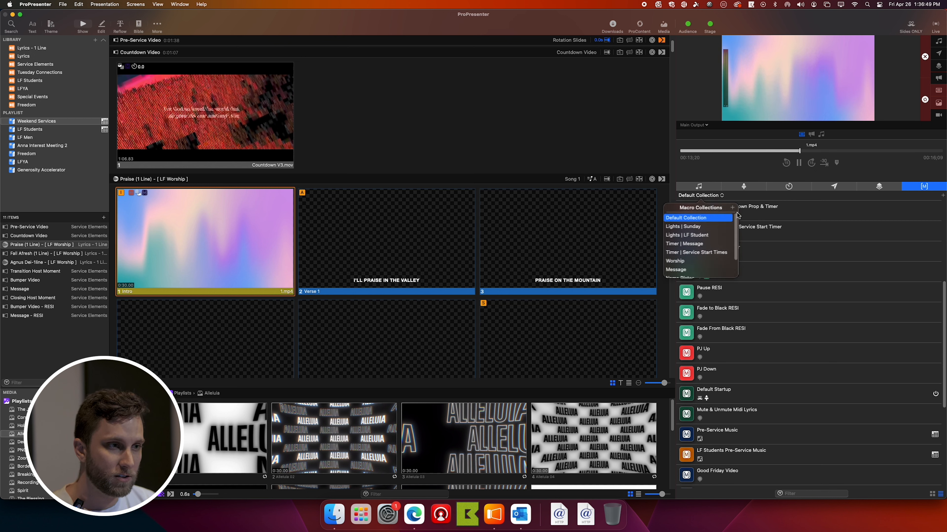
{"action": "left_click", "coordinate": [732, 208]}
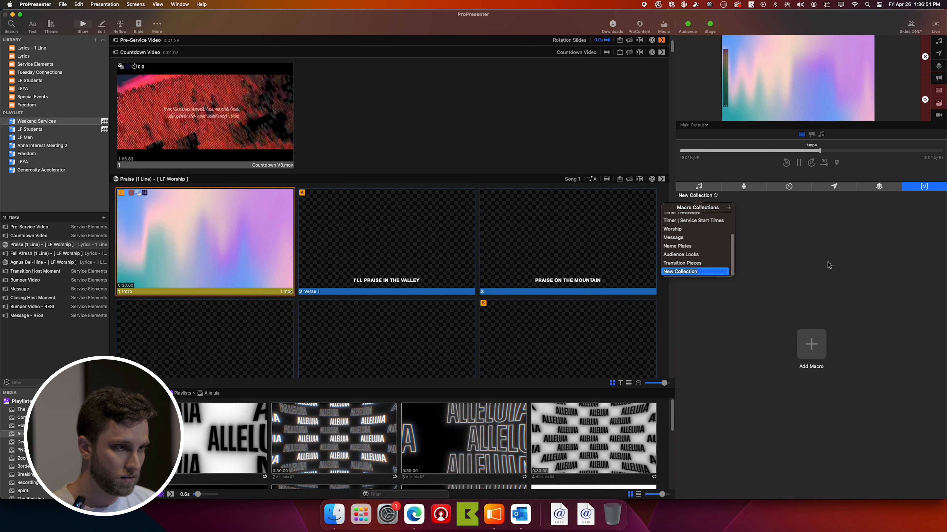
{"action": "type", "text": "RESI Messages"}
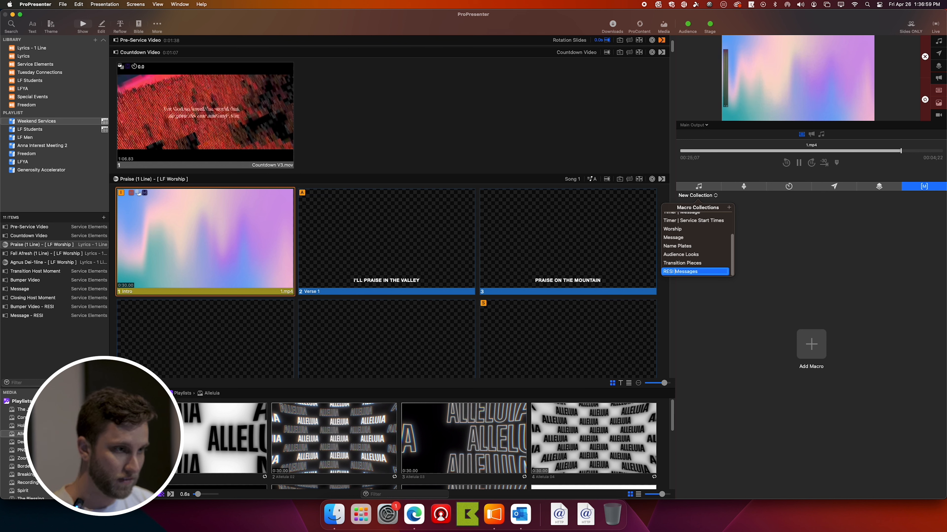
{"action": "type", "text": "ideo"}
{"action": "key", "text": "Return"}
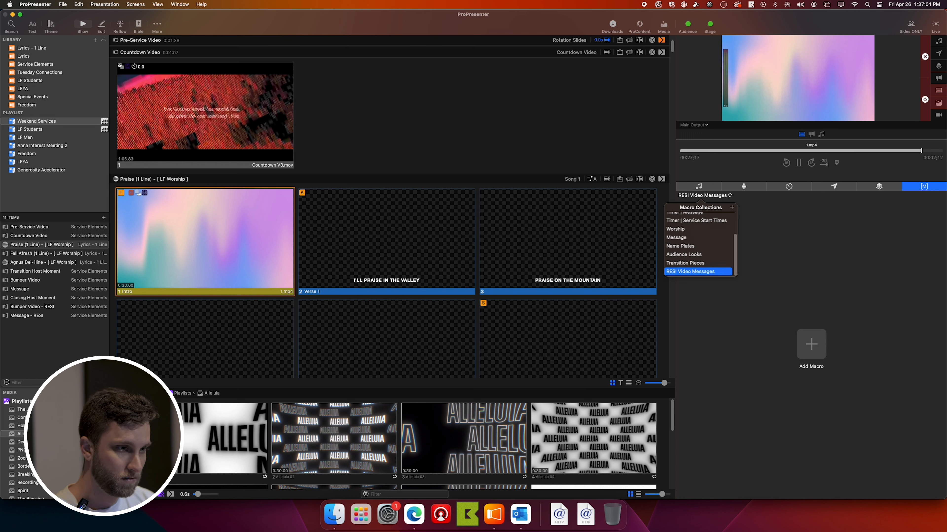
Step: Move the Play RESI, Pause RESI, Fade to Black RESI, Fade From Black RESI, PJ Up and PJ Down macros into the "RESI Video Messages" collection
{"action": "scroll", "coordinate": [695, 222], "scroll_direction": "up", "scroll_amount": 5}
{"action": "left_click", "coordinate": [700, 220]}
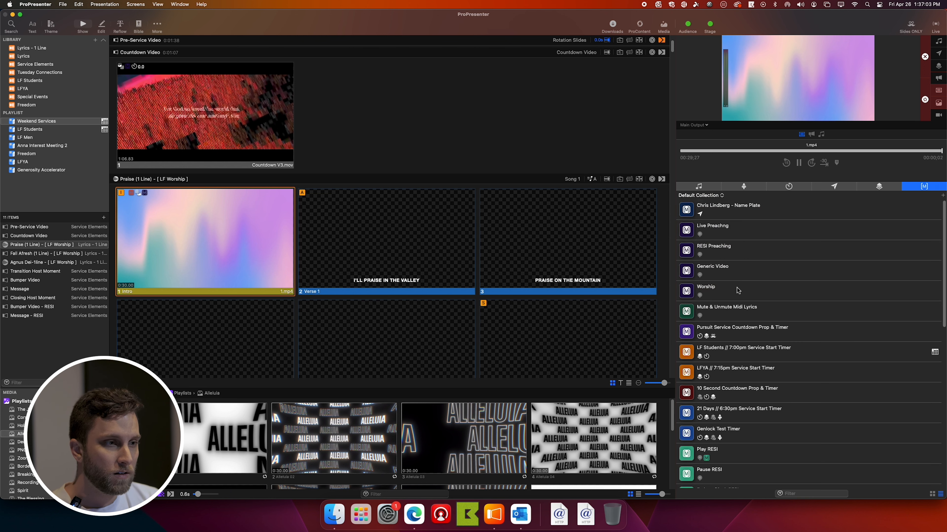
{"action": "scroll", "coordinate": [750, 317], "scroll_direction": "down", "scroll_amount": 2}
{"action": "scroll", "coordinate": [750, 316], "scroll_direction": "up", "scroll_amount": 2}
{"action": "scroll", "coordinate": [749, 321], "scroll_direction": "down", "scroll_amount": 10}
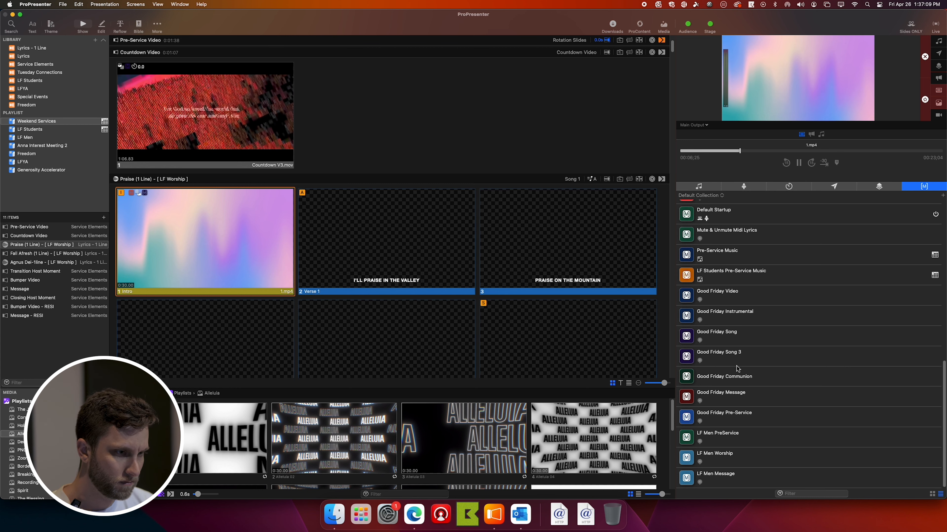
{"action": "scroll", "coordinate": [740, 363], "scroll_direction": "up", "scroll_amount": 9}
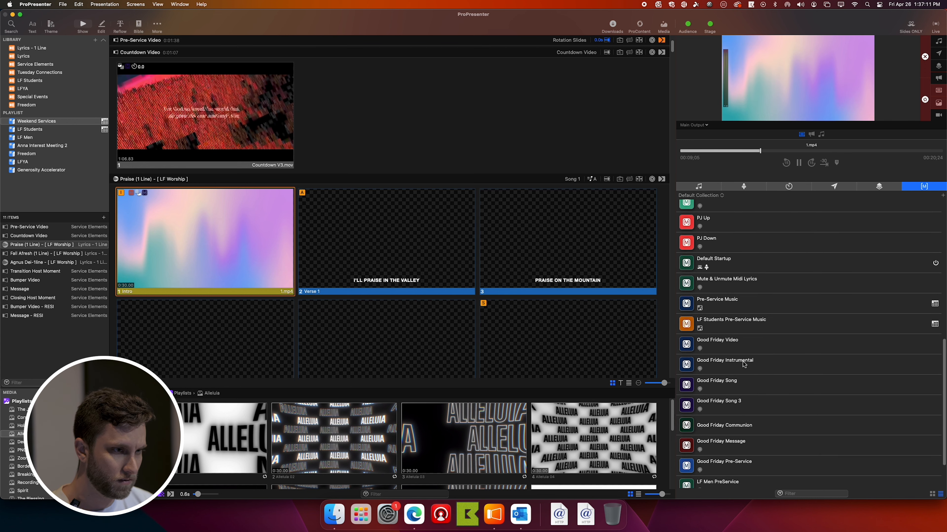
{"action": "left_click_drag", "start_coordinate": [720, 280], "coordinate": [725, 377]}
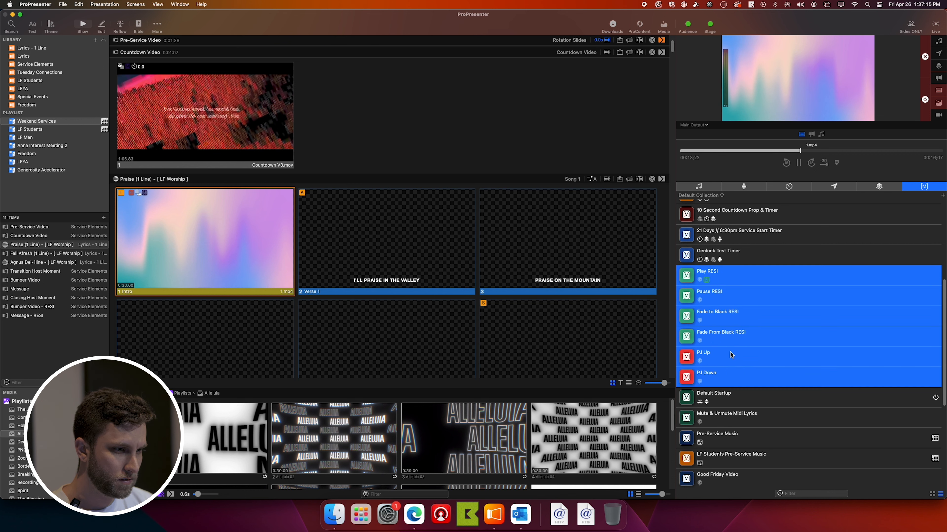
{"action": "right_click", "coordinate": [730, 338]}
{"action": "mouse_move", "coordinate": [756, 351]}
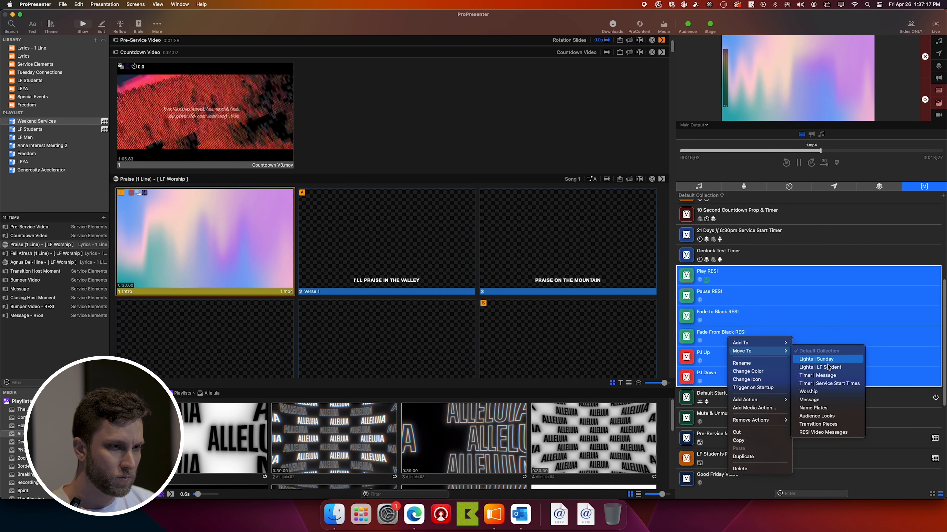
{"action": "left_click", "coordinate": [835, 433]}
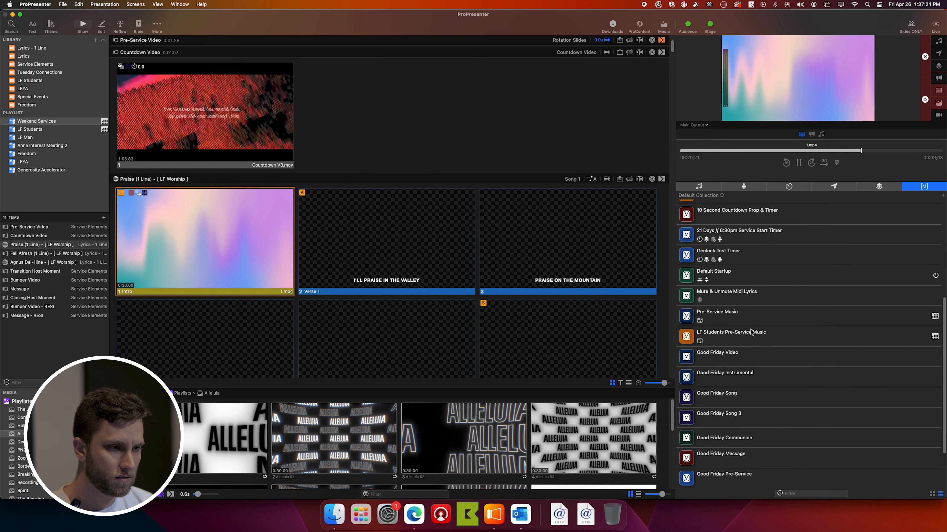
Step: Delete the seven Good Friday macros, from Good Friday Video through Good Friday Pre-Service, from the Default Collection
{"action": "scroll", "coordinate": [747, 319], "scroll_direction": "down", "scroll_amount": 3}
{"action": "scroll", "coordinate": [749, 317], "scroll_direction": "down", "scroll_amount": 1}
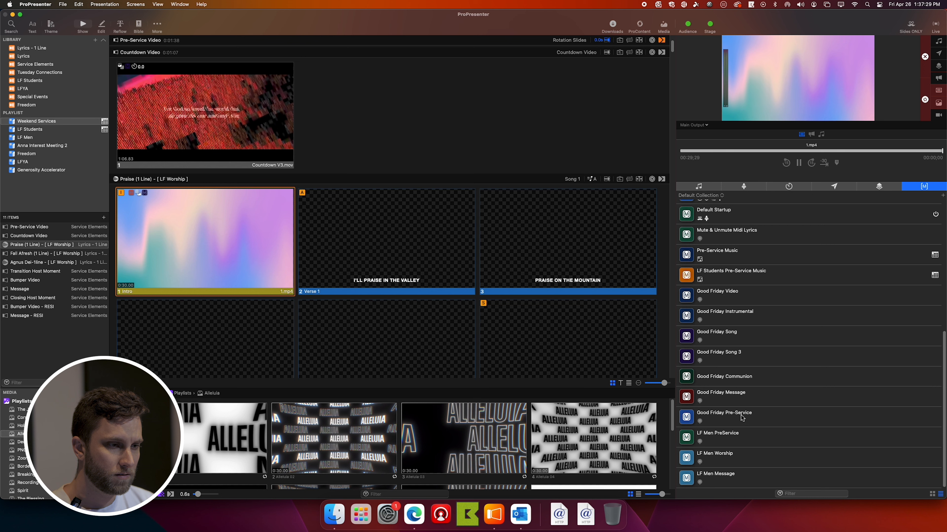
{"action": "left_click_drag", "start_coordinate": [742, 417], "coordinate": [735, 395]}
{"action": "left_click", "coordinate": [739, 354], "text": "super"}
{"action": "left_click", "coordinate": [739, 334], "text": "super"}
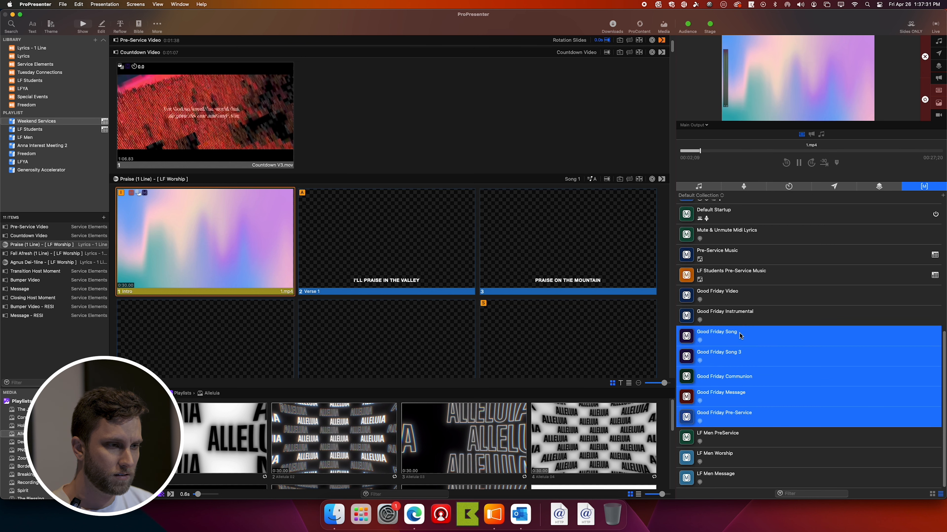
{"action": "left_click", "coordinate": [736, 302], "text": "super"}
{"action": "left_click", "coordinate": [735, 320], "text": "super"}
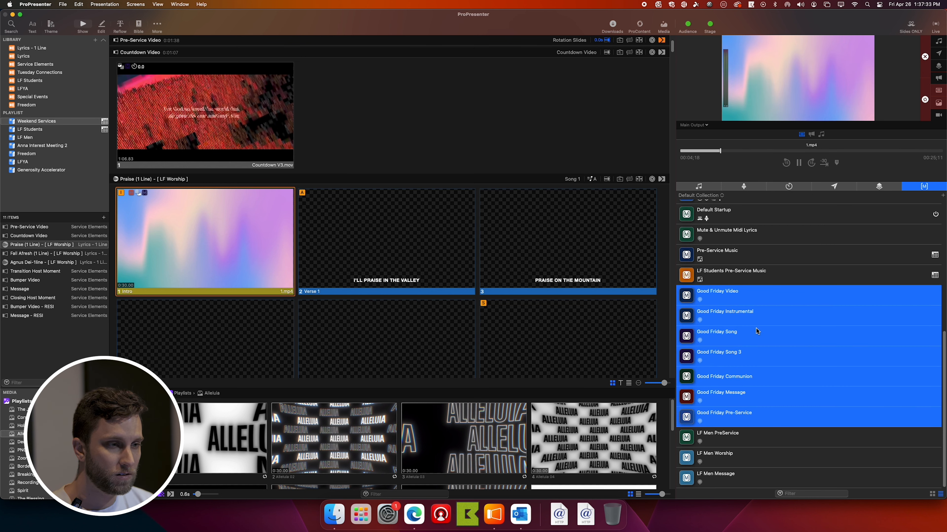
{"action": "right_click", "coordinate": [742, 313]}
{"action": "left_click", "coordinate": [770, 445]}
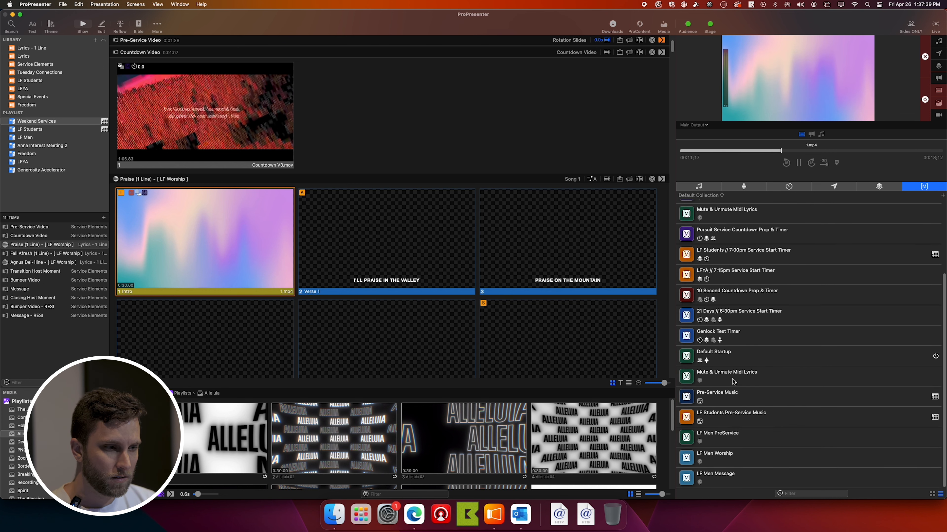
Step: Create a new macro collection named "Music"
{"action": "left_click", "coordinate": [712, 198]}
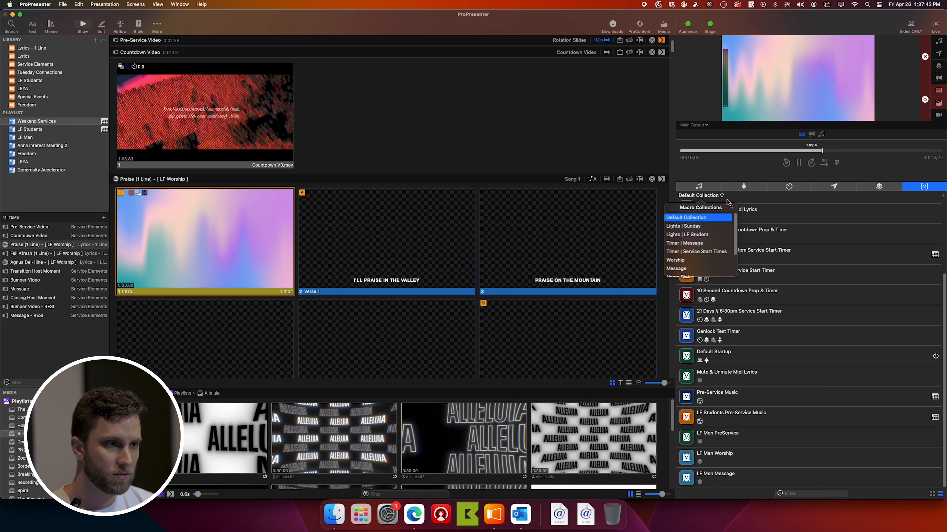
{"action": "left_click", "coordinate": [732, 207]}
{"action": "type", "text": "Music"}
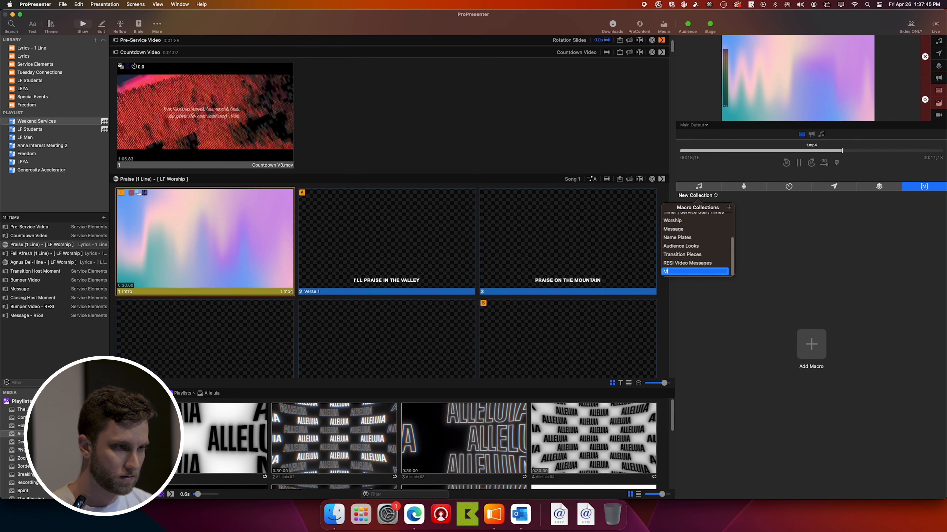
{"action": "key", "text": "Return"}
{"action": "left_click", "coordinate": [747, 226]}
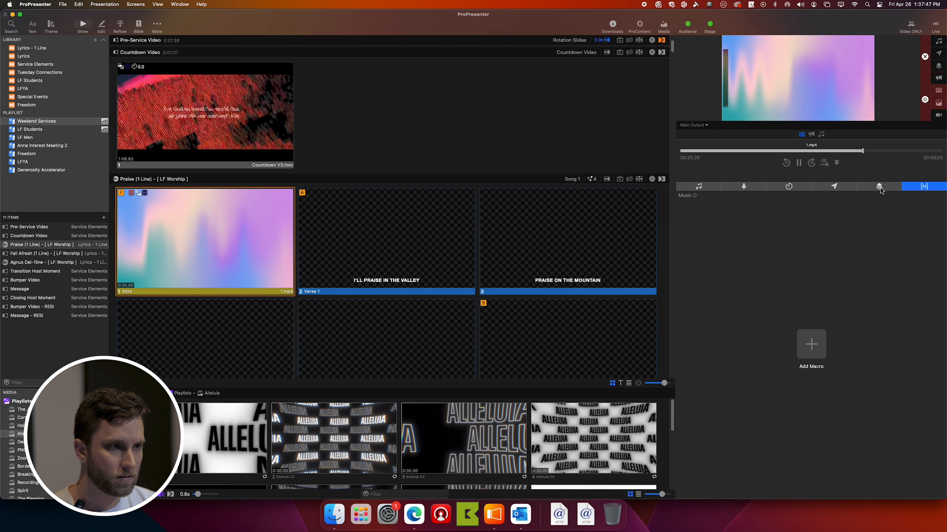
Step: Move the Pre-Service Music and LF Students Pre-Service Music macros from the Default Collection into the "Music" collection
{"action": "left_click", "coordinate": [707, 198]}
{"action": "left_click", "coordinate": [693, 221]}
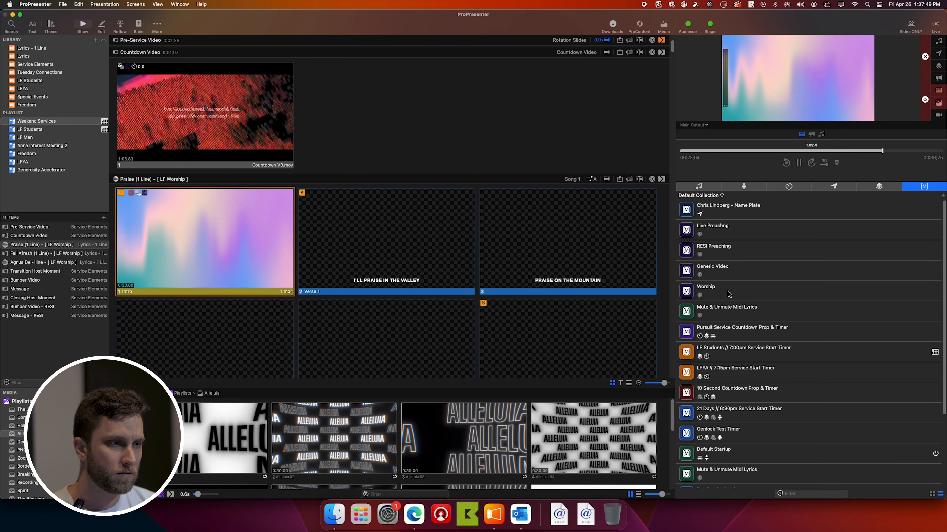
{"action": "scroll", "coordinate": [735, 374], "scroll_direction": "down", "scroll_amount": 1}
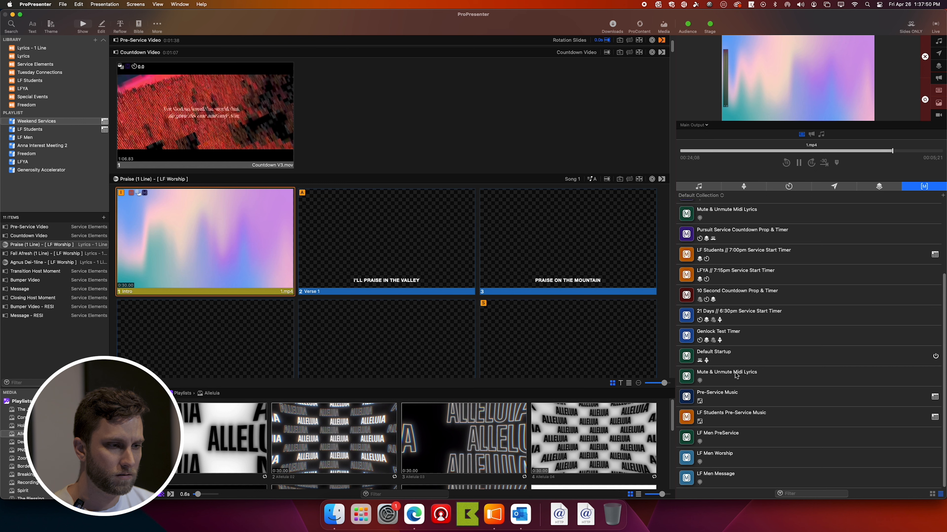
{"action": "left_click", "coordinate": [727, 396]}
{"action": "left_click", "coordinate": [735, 422], "text": "shift"}
{"action": "right_click", "coordinate": [727, 403]}
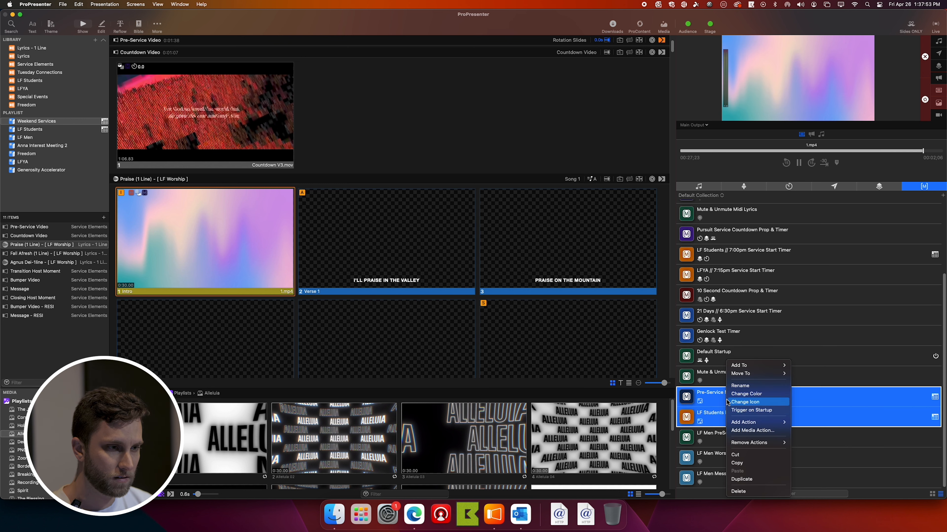
{"action": "mouse_move", "coordinate": [767, 374]}
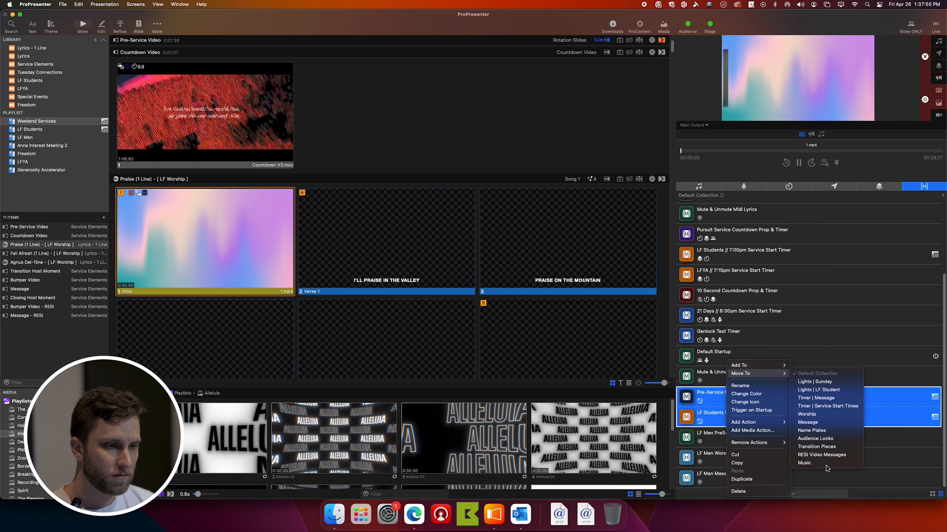
{"action": "left_click", "coordinate": [805, 463]}
{"action": "scroll", "coordinate": [725, 449], "scroll_direction": "up", "scroll_amount": 5}
{"action": "scroll", "coordinate": [726, 450], "scroll_direction": "down", "scroll_amount": 3}
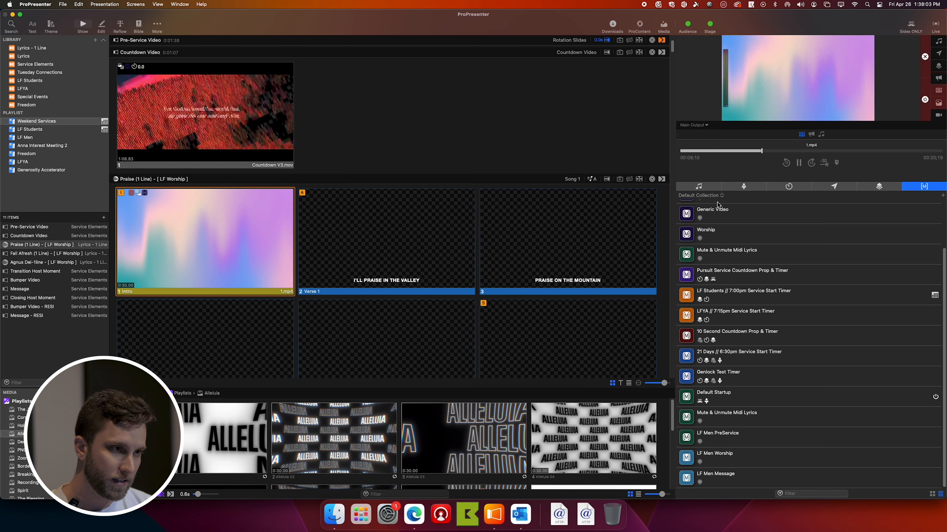
Step: Create a macro collection named "Lights | LF Men" and place it directly below "Lights | LF Student" in the collection list
{"action": "left_click", "coordinate": [701, 196]}
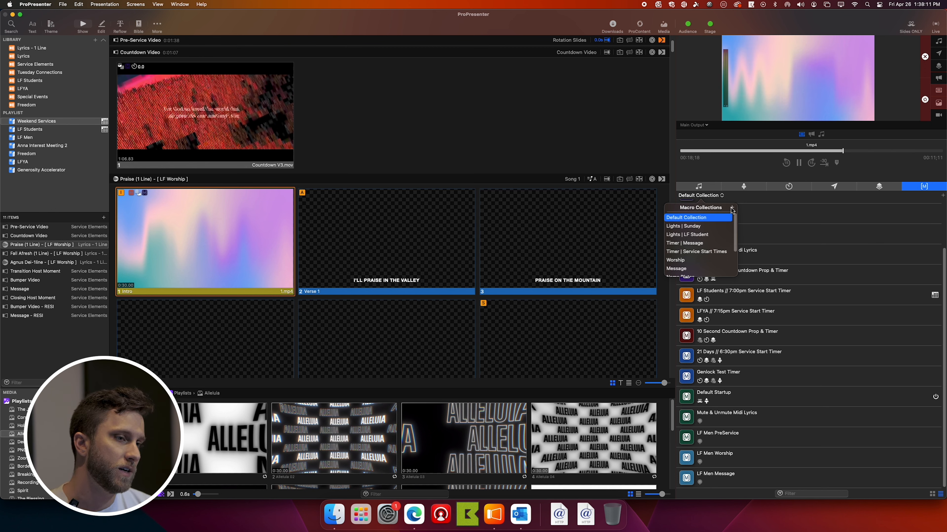
{"action": "left_click", "coordinate": [732, 208]}
{"action": "type", "text": "Lights | LF Men"}
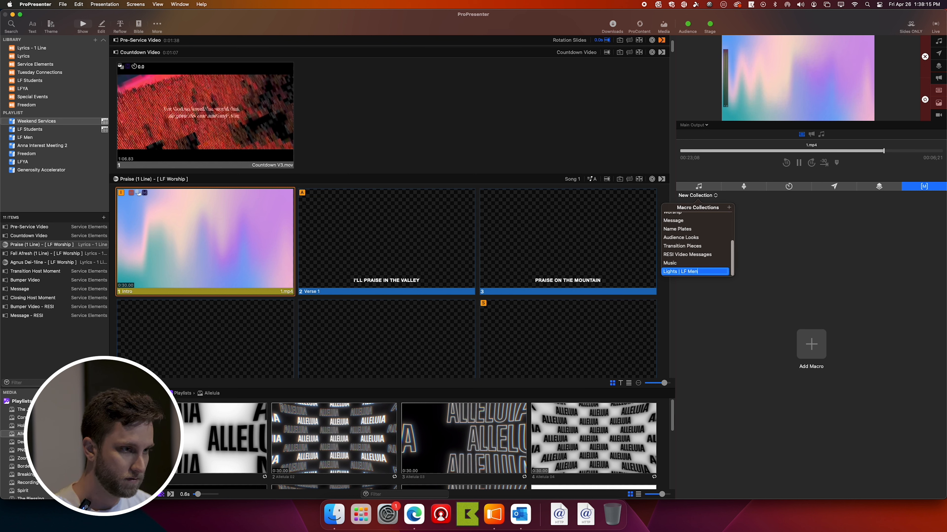
{"action": "key", "text": "Return"}
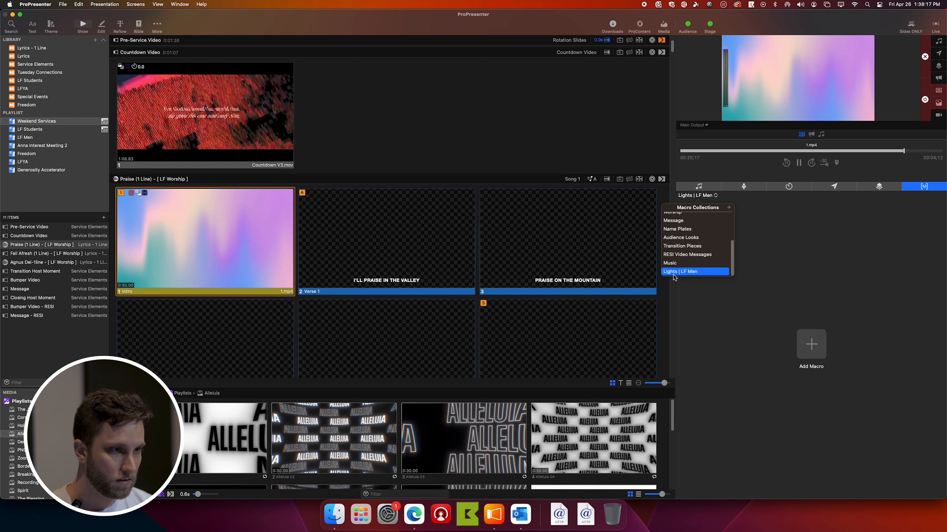
{"action": "left_click_drag", "start_coordinate": [696, 275], "coordinate": [730, 250]}
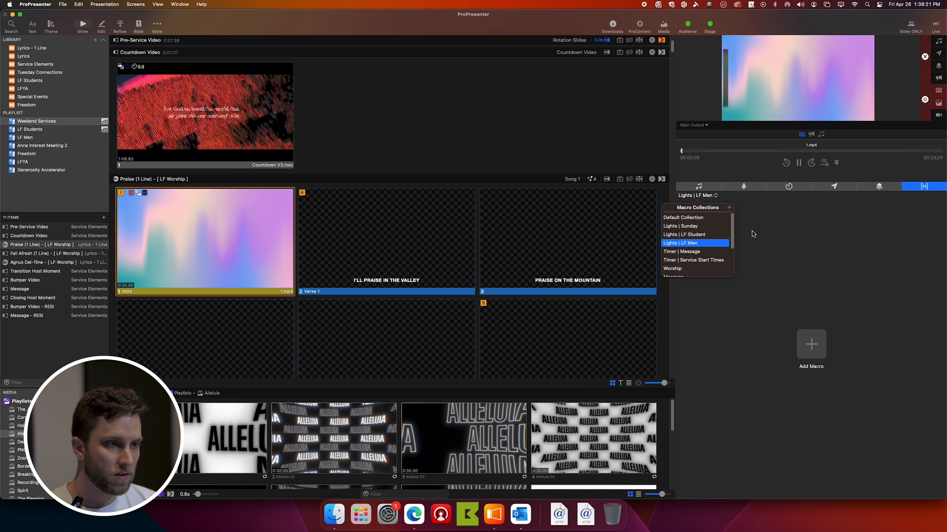
Step: Move the LF Men PreService, LF Men Worship and LF Men Message macros into the "Lights | LF Men" collection
{"action": "left_click", "coordinate": [688, 218]}
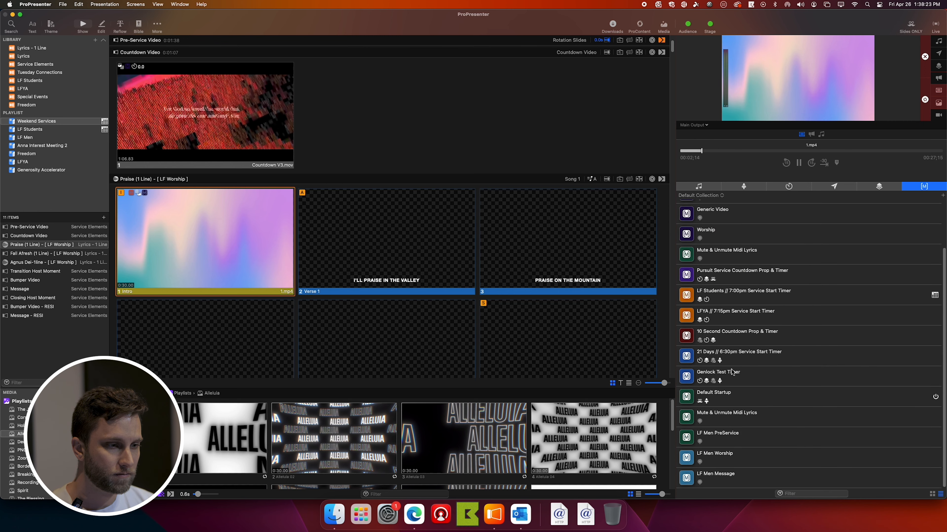
{"action": "left_click", "coordinate": [730, 475]}
{"action": "left_click", "coordinate": [732, 458], "text": "shift"}
{"action": "left_click", "coordinate": [733, 439], "text": "shift"}
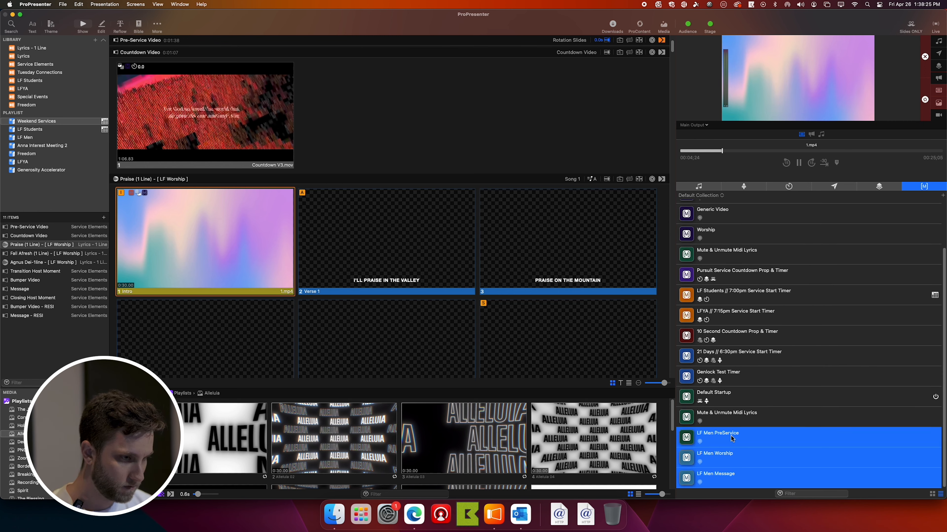
{"action": "right_click", "coordinate": [732, 438]}
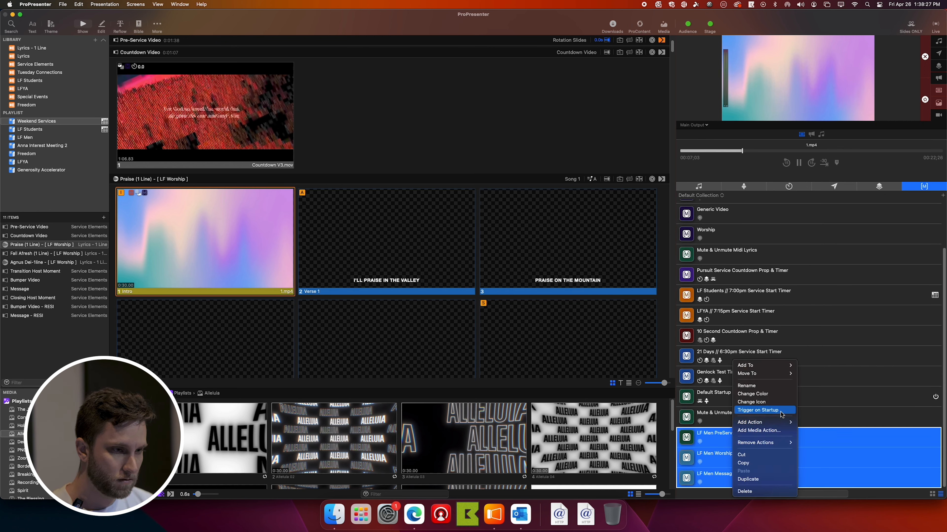
{"action": "mouse_move", "coordinate": [781, 374]}
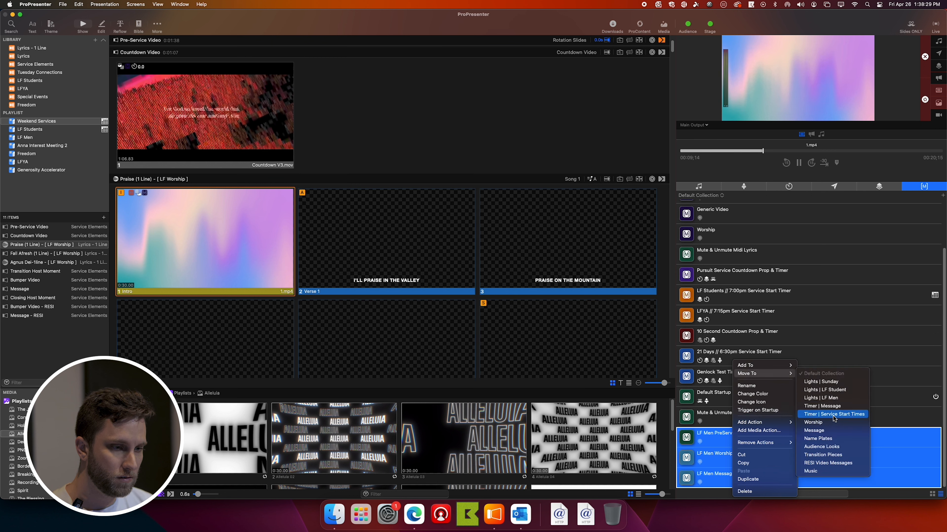
{"action": "left_click", "coordinate": [833, 398]}
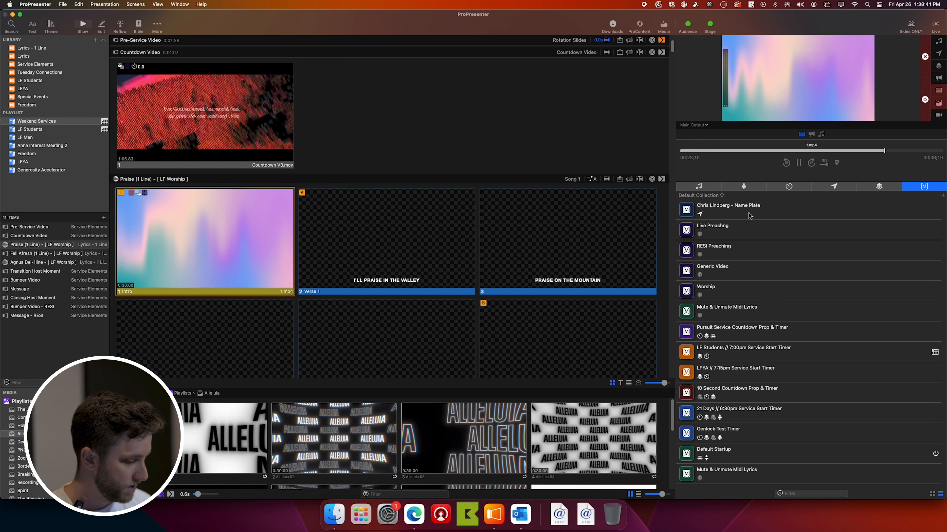
Step: Create a macro collection named "Pinned Macros" and place it directly below the Default Collection in the list
{"action": "left_click", "coordinate": [721, 195]}
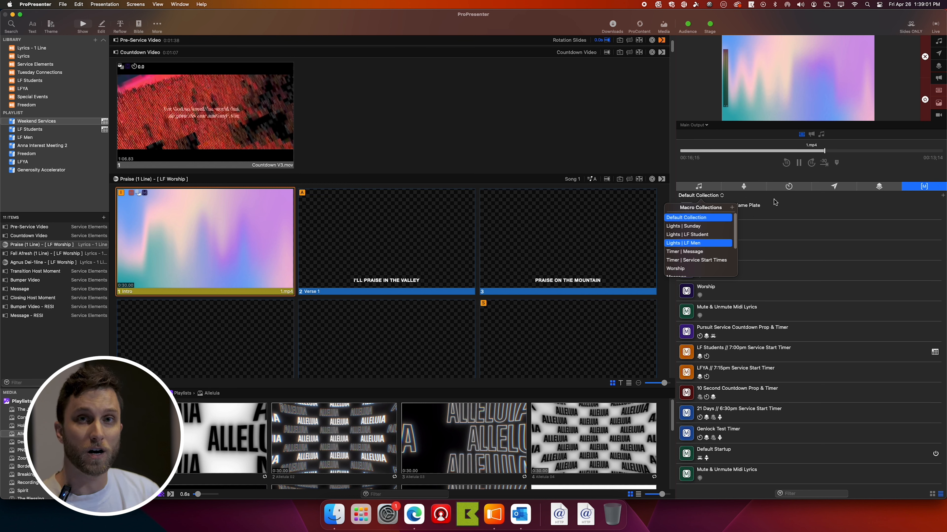
{"action": "left_click", "coordinate": [732, 210]}
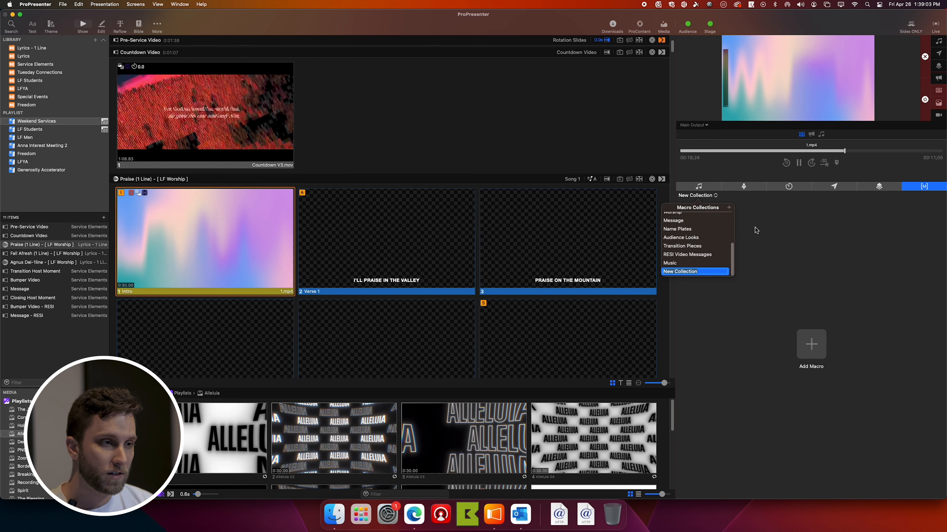
{"action": "type", "text": "Pimn"}
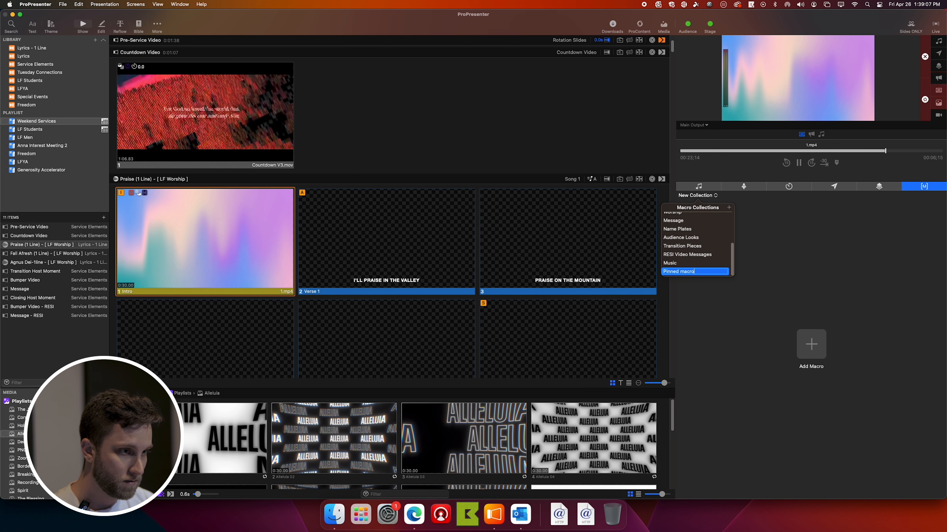
{"action": "type", "text": "ed Macr"}
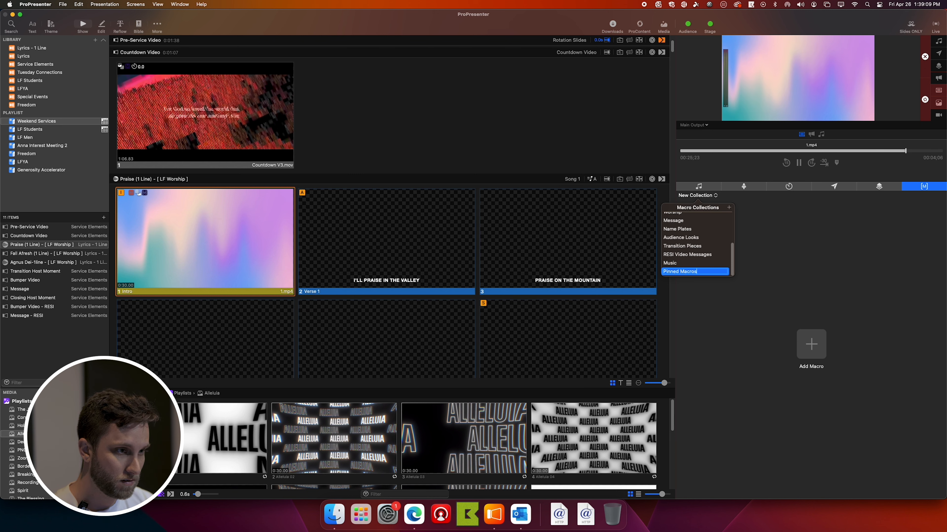
{"action": "key", "text": "Return"}
{"action": "left_click_drag", "start_coordinate": [707, 271], "coordinate": [709, 223]}
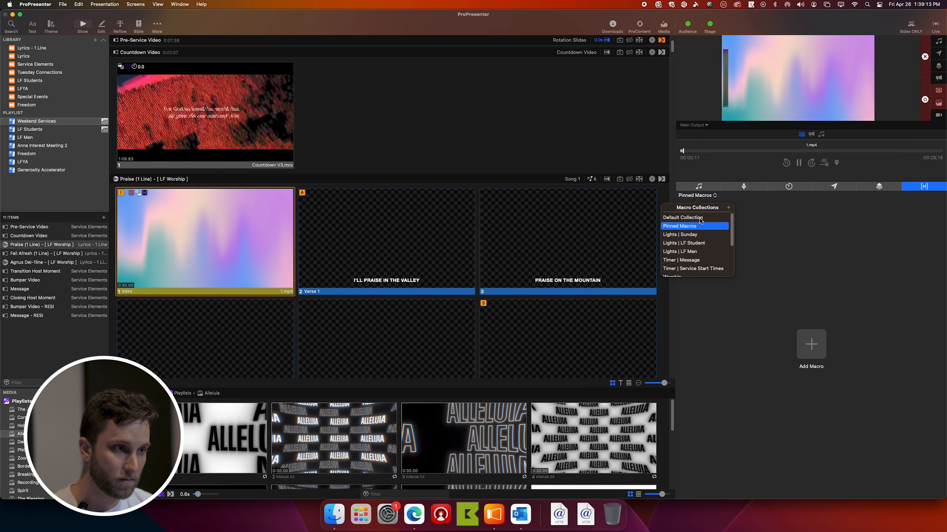
Step: Move the first six Default Collection macros, from the name plate macro through the upper Mute & Unmute Midi Lyrics, into the "Pinned Macros" collection
{"action": "left_click", "coordinate": [687, 217]}
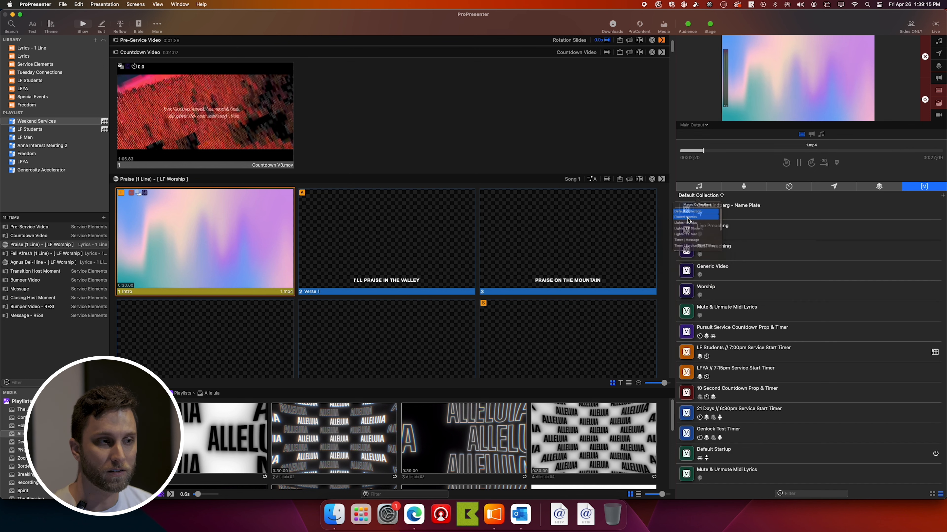
{"action": "left_click", "coordinate": [769, 214]}
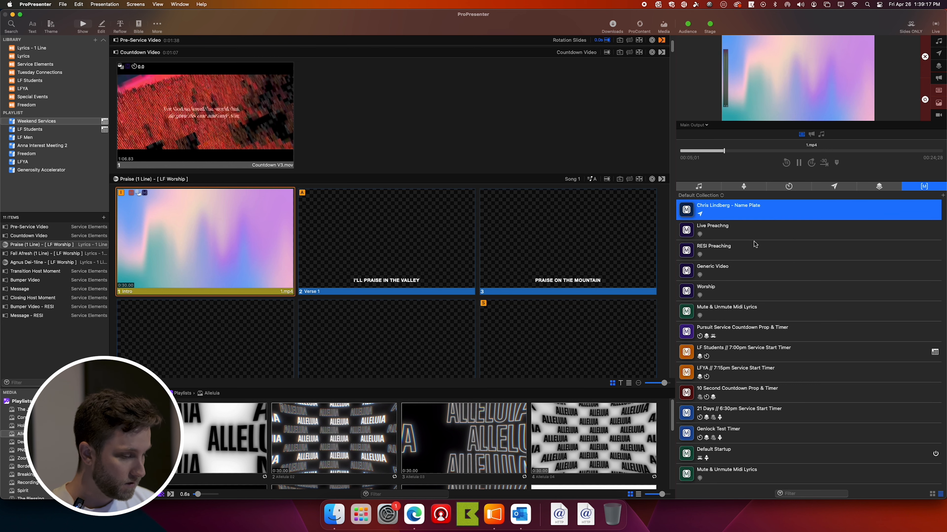
{"action": "left_click", "coordinate": [759, 232], "text": "super"}
{"action": "left_click", "coordinate": [752, 253], "text": "super"}
{"action": "left_click", "coordinate": [746, 278], "text": "super"}
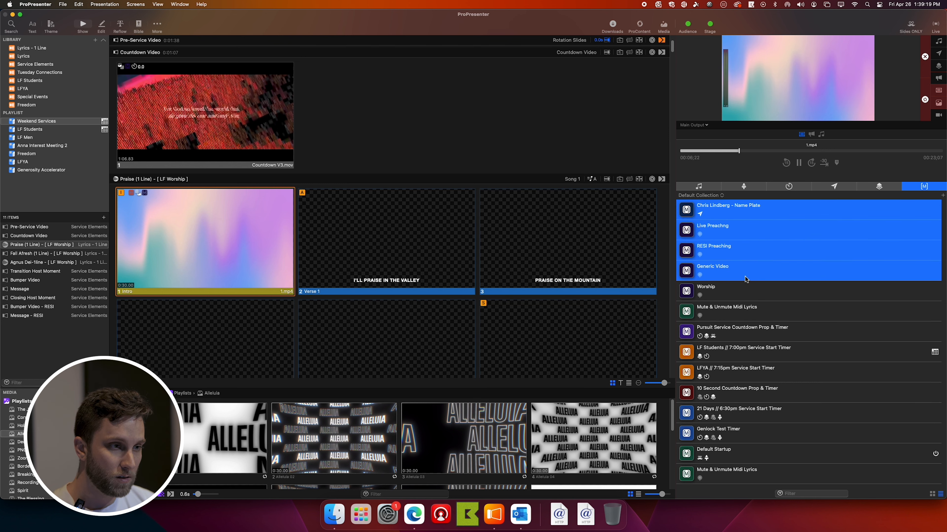
{"action": "left_click", "coordinate": [742, 299], "text": "super"}
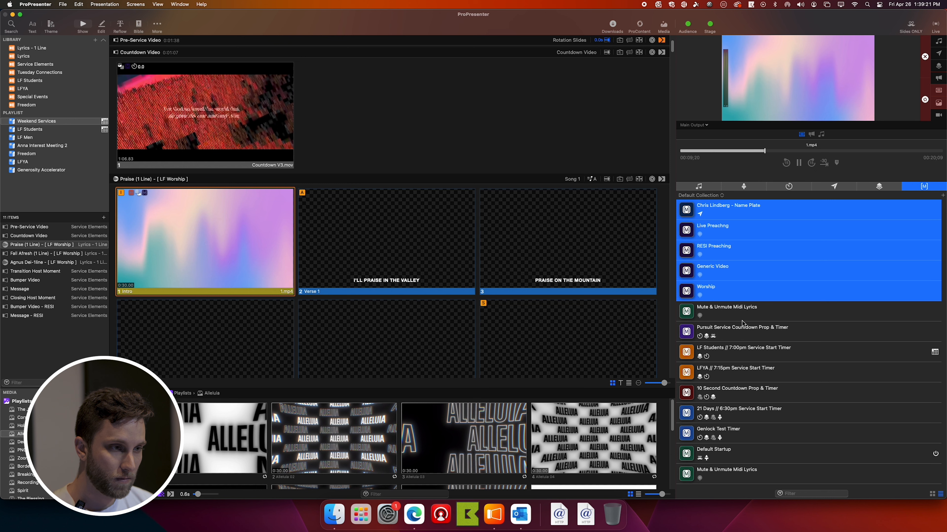
{"action": "left_click", "coordinate": [749, 316], "text": "super"}
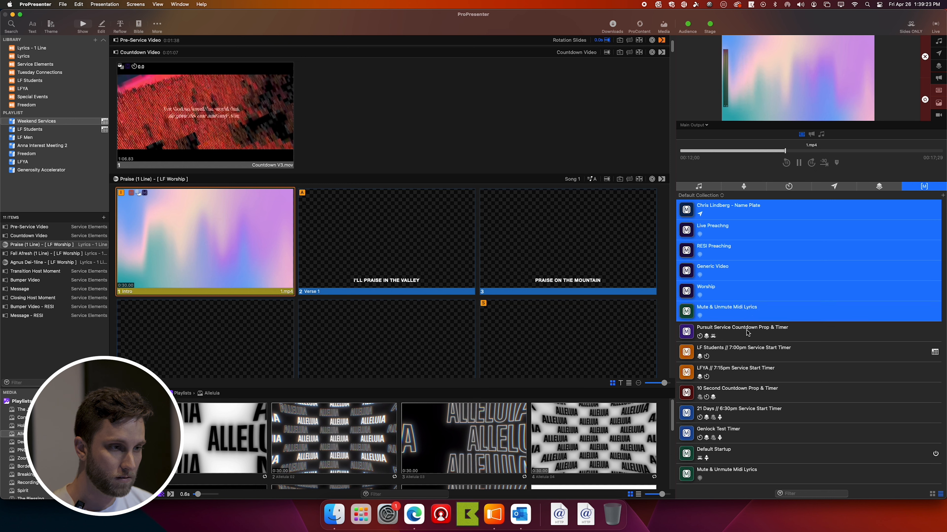
{"action": "right_click", "coordinate": [731, 303]}
{"action": "mouse_move", "coordinate": [760, 311]}
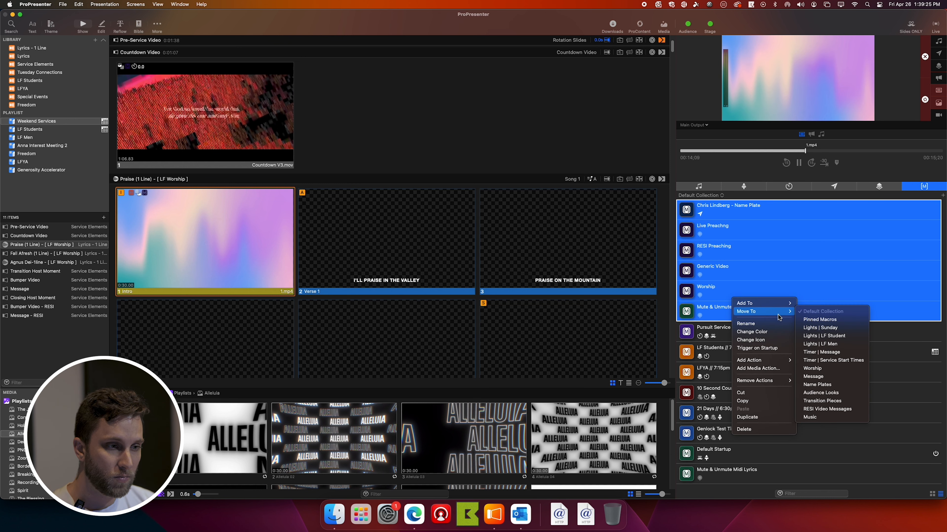
{"action": "left_click", "coordinate": [826, 321]}
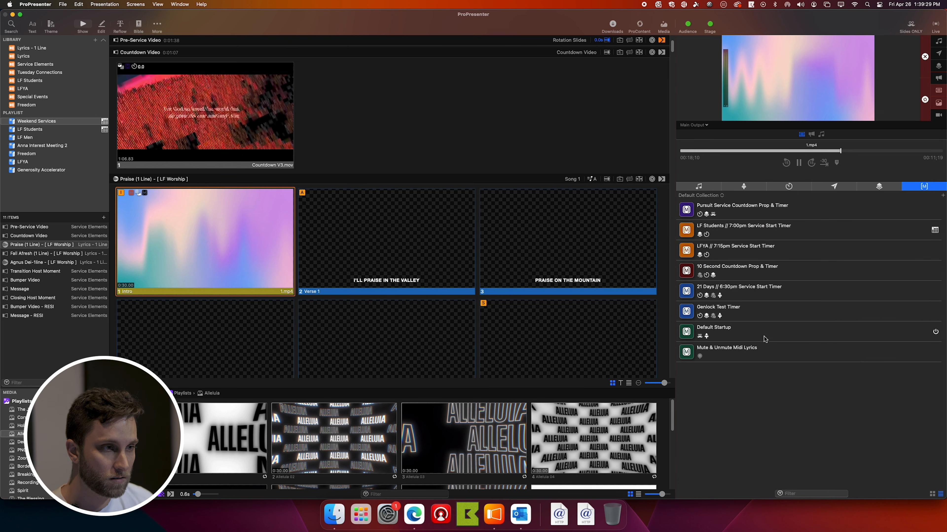
{"action": "right_click", "coordinate": [757, 206]}
{"action": "mouse_move", "coordinate": [814, 213]}
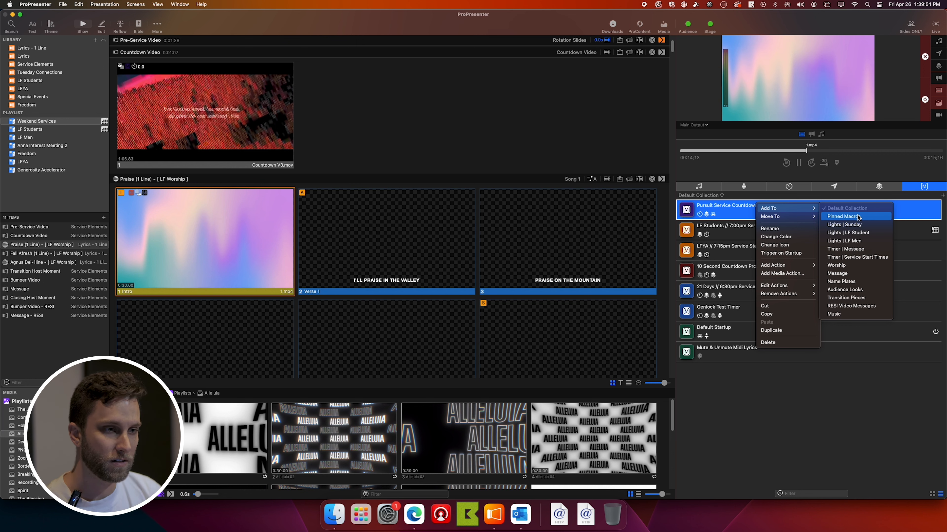
{"action": "left_click", "coordinate": [730, 460]}
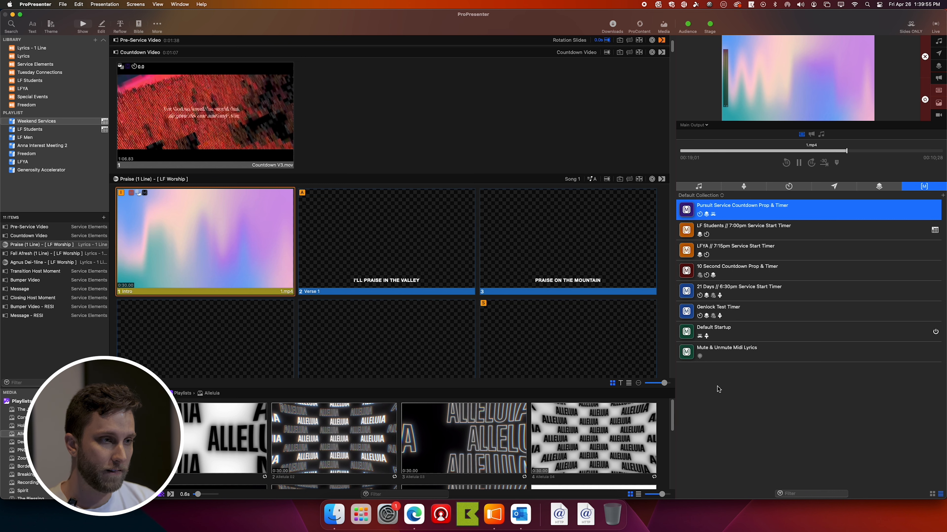
{"action": "left_click", "coordinate": [743, 390]}
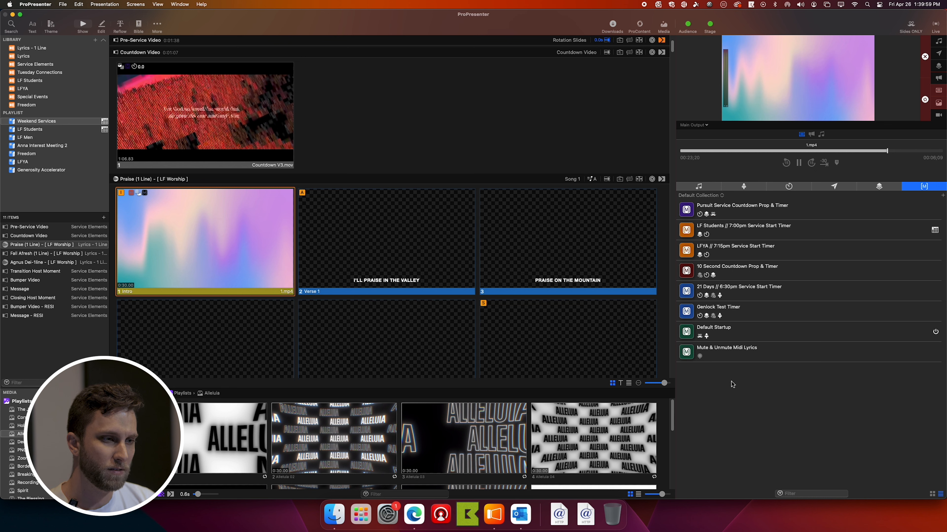
{"action": "right_click", "coordinate": [738, 350]}
{"action": "left_click", "coordinate": [750, 360]}
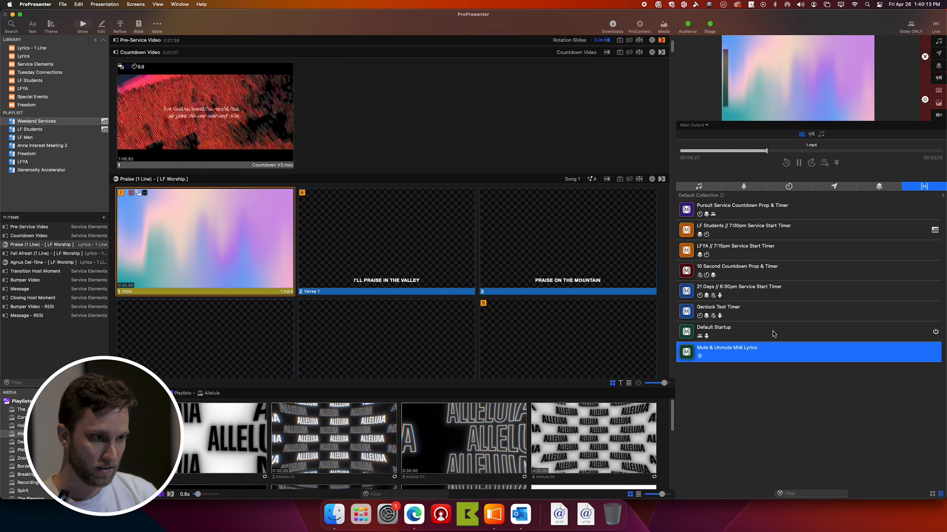
{"action": "left_click", "coordinate": [761, 387]}
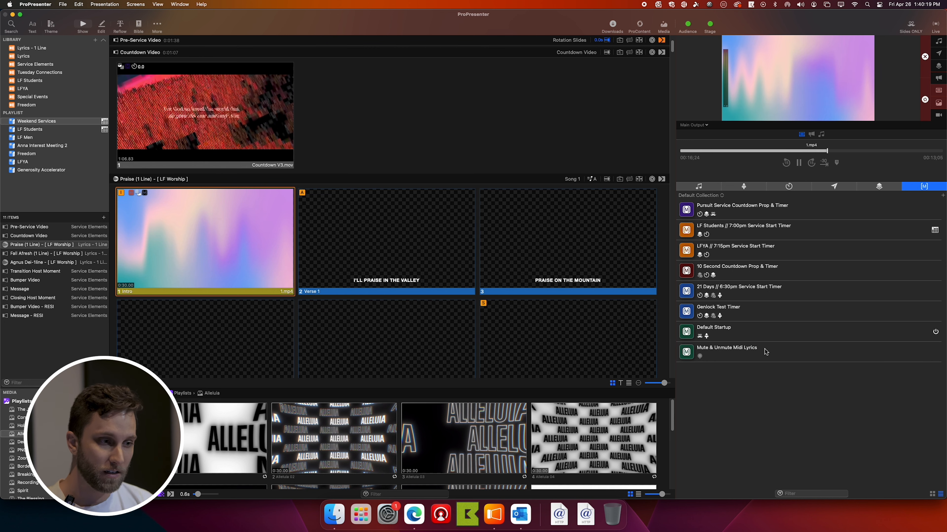
{"action": "left_click", "coordinate": [749, 376]}
Step: Move the remaining Mute & Unmute Midi Lyrics macro from the Default Collection into the "Worship" collection
{"action": "left_click", "coordinate": [747, 357]}
{"action": "right_click", "coordinate": [747, 359]}
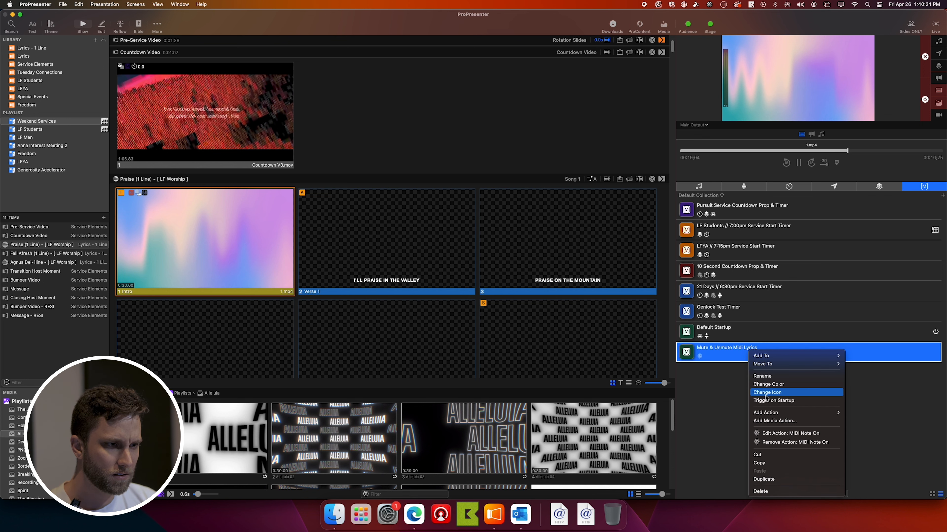
{"action": "mouse_move", "coordinate": [818, 363]}
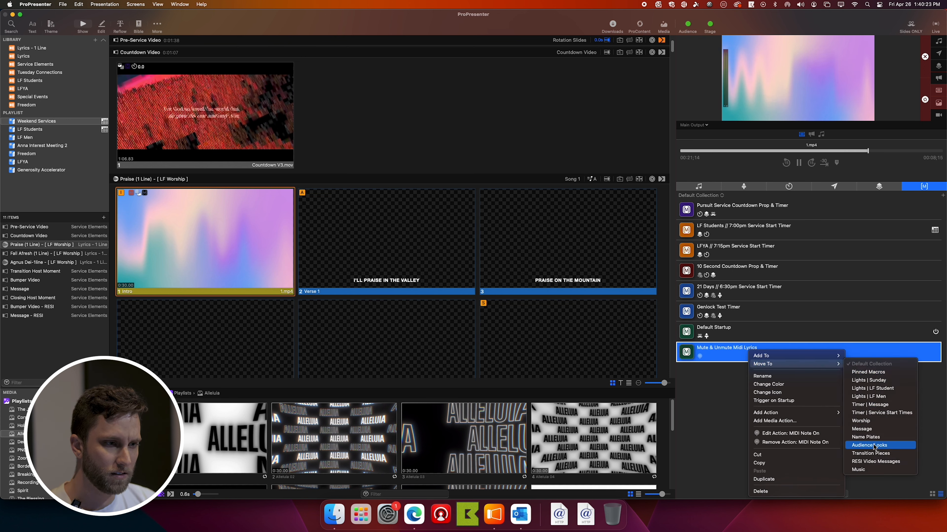
{"action": "left_click", "coordinate": [874, 421]}
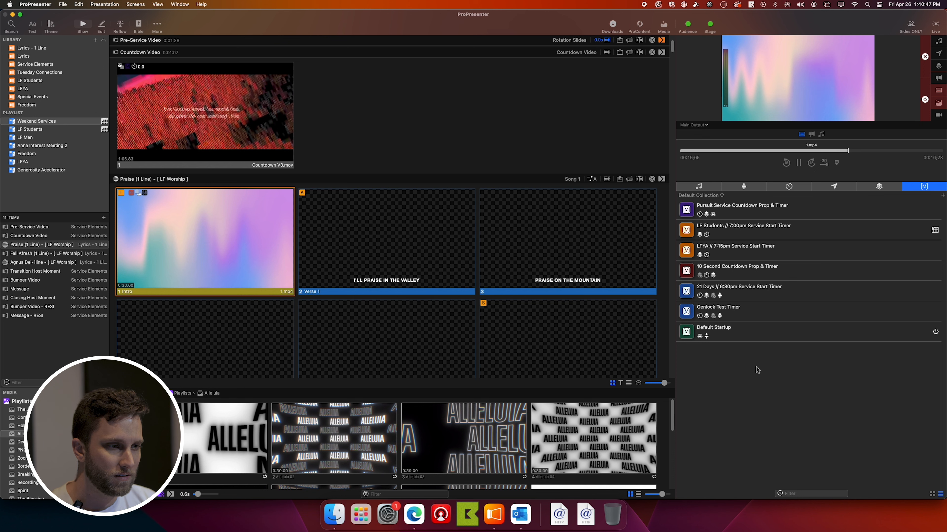
Step: Create a new macro collection named "Misc."
{"action": "left_click", "coordinate": [716, 196]}
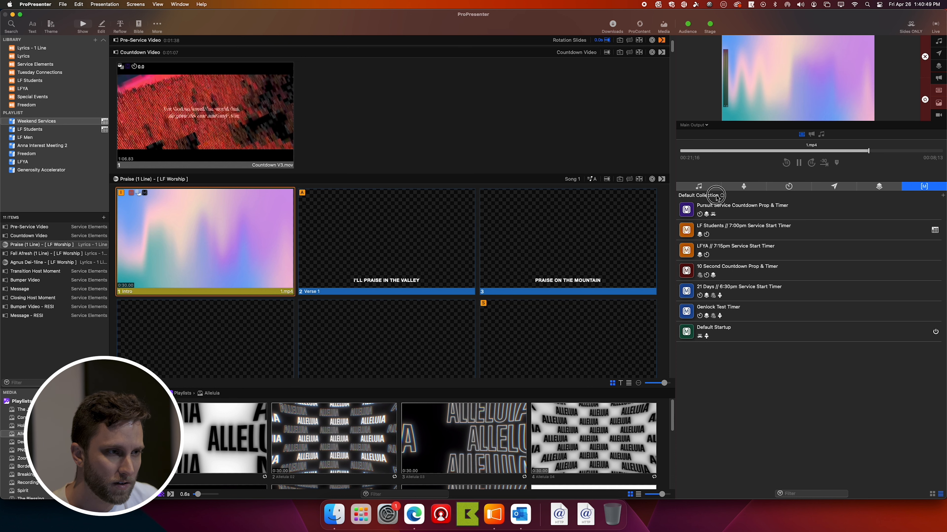
{"action": "left_click", "coordinate": [732, 210]}
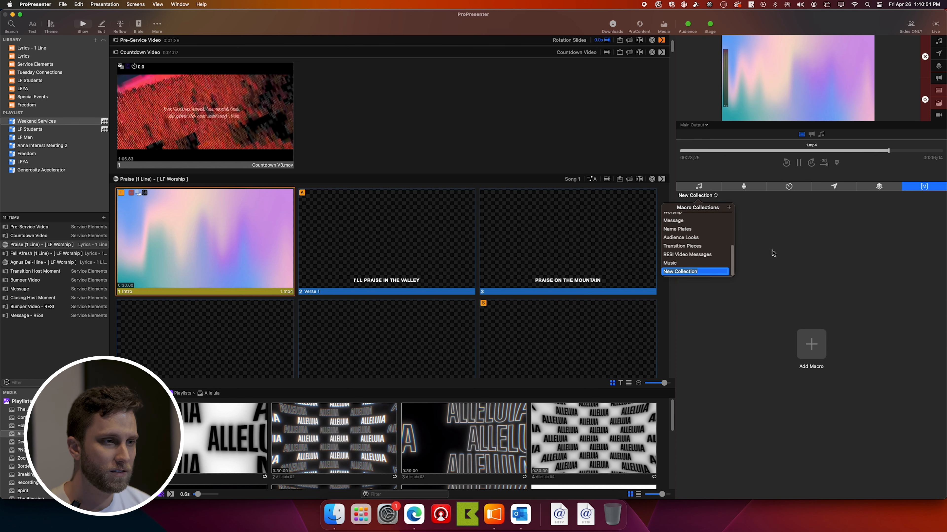
{"action": "type", "text": "Mi"}
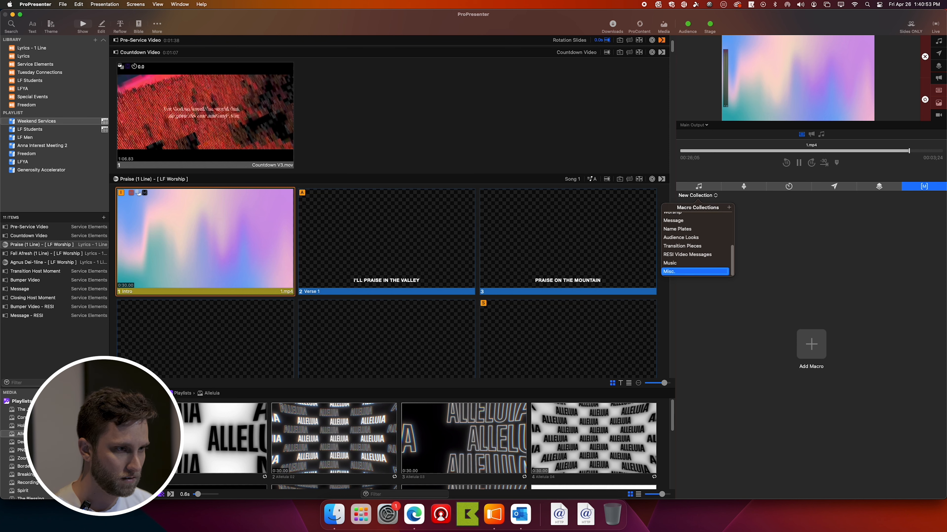
{"action": "type", "text": "sc."}
{"action": "key", "text": "Return"}
{"action": "scroll", "coordinate": [681, 225], "scroll_direction": "up", "scroll_amount": 3}
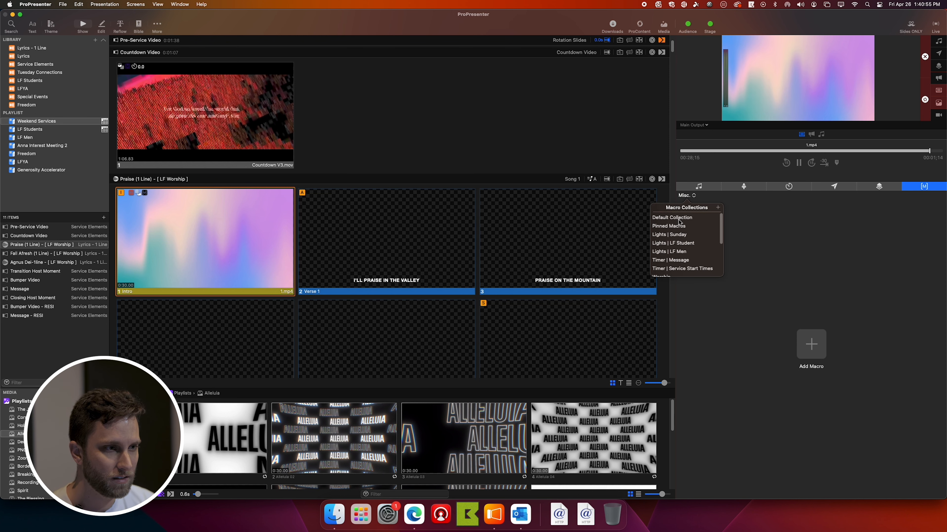
Step: Move the Genlock Test Timer and Default Startup macros from the Default Collection into the "Misc." collection
{"action": "left_click", "coordinate": [681, 216]}
{"action": "left_click_drag", "start_coordinate": [748, 309], "coordinate": [731, 307]}
{"action": "right_click", "coordinate": [732, 307]}
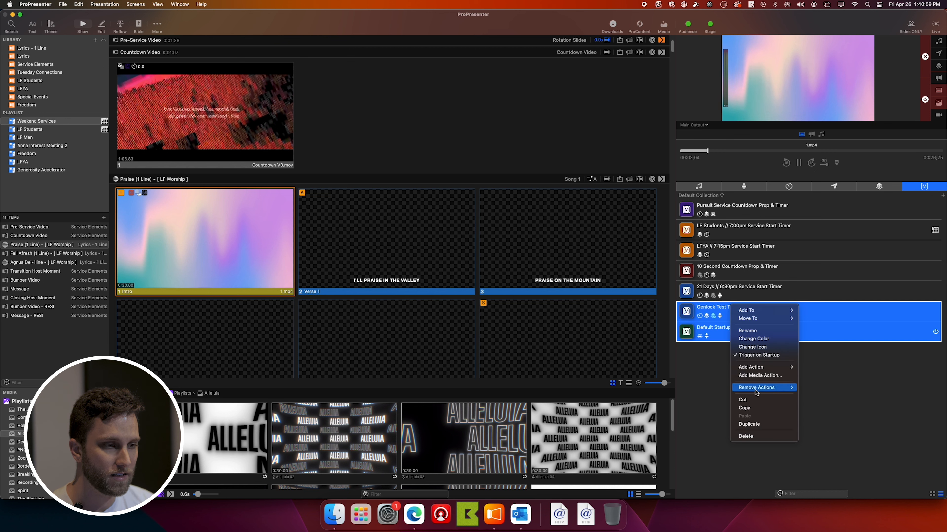
{"action": "mouse_move", "coordinate": [762, 371]}
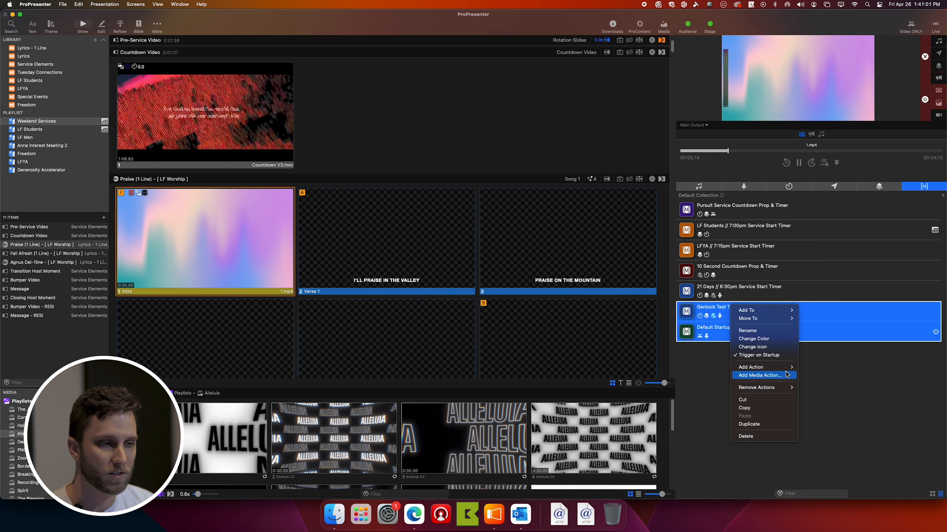
{"action": "mouse_move", "coordinate": [764, 319]}
{"action": "left_click", "coordinate": [823, 432]}
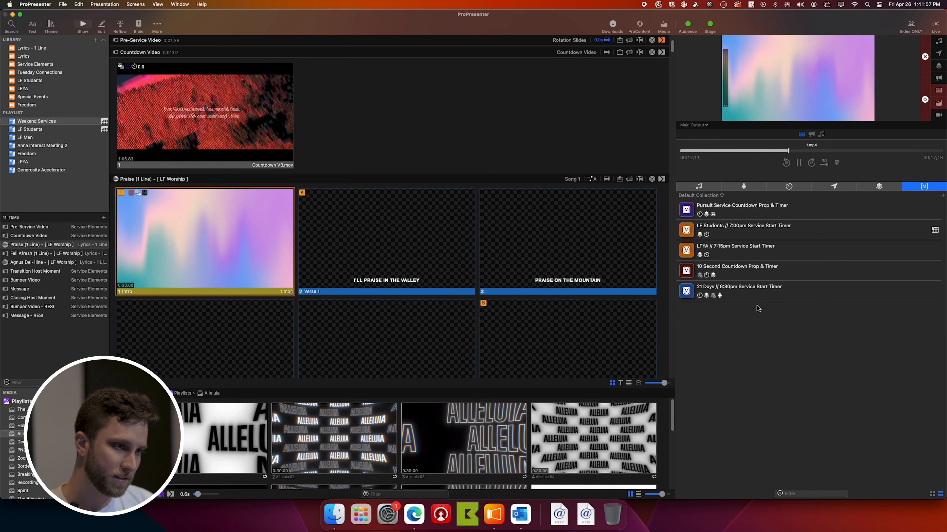
Step: Move the Pursuit Service Countdown, LF Students 7:00pm, LFYA 7:15pm and 21 Days 6:30pm timer macros into the "Timer | Service Start Times" collection
{"action": "left_click", "coordinate": [763, 291]}
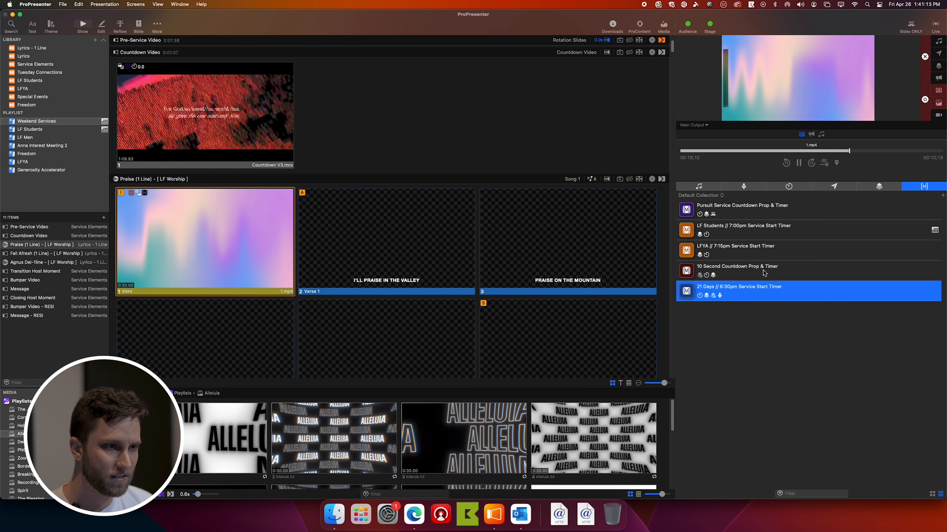
{"action": "left_click", "coordinate": [747, 253]}
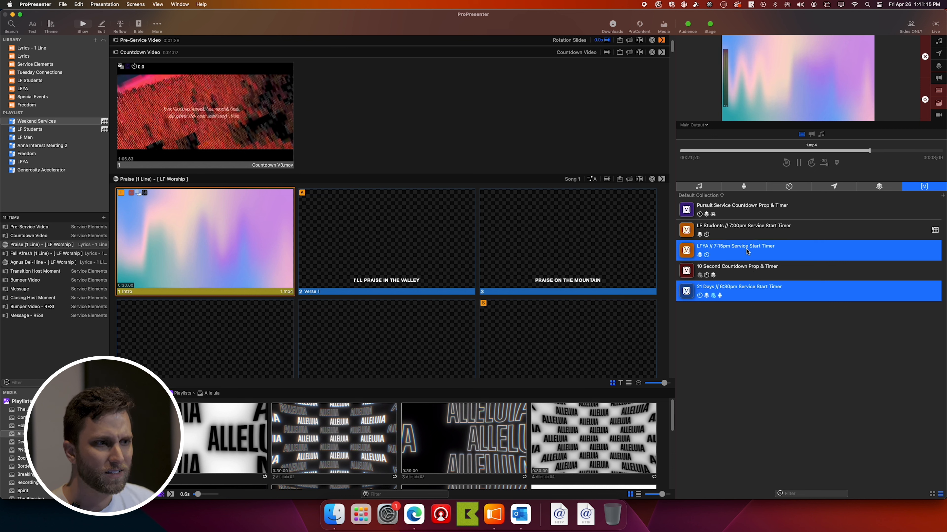
{"action": "left_click", "coordinate": [774, 229]}
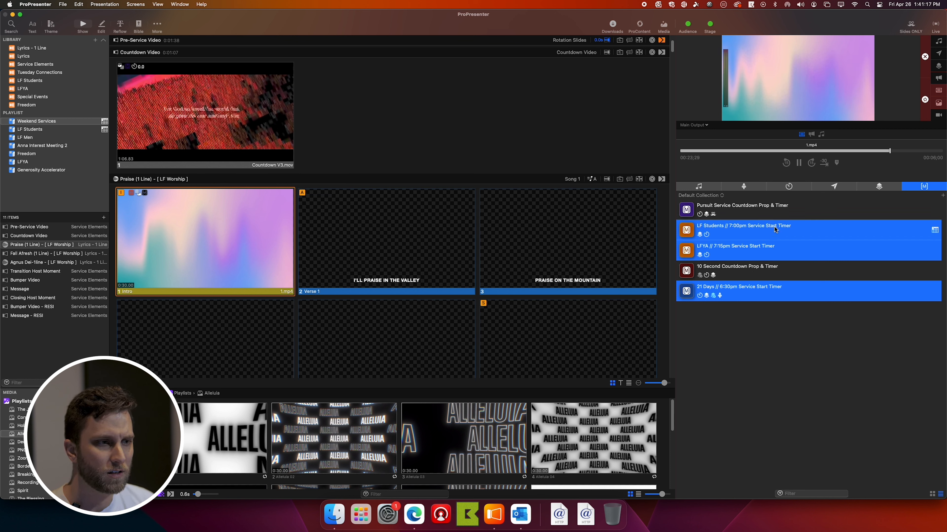
{"action": "left_click", "coordinate": [756, 209]}
{"action": "right_click", "coordinate": [758, 207]}
{"action": "mouse_move", "coordinate": [783, 218]}
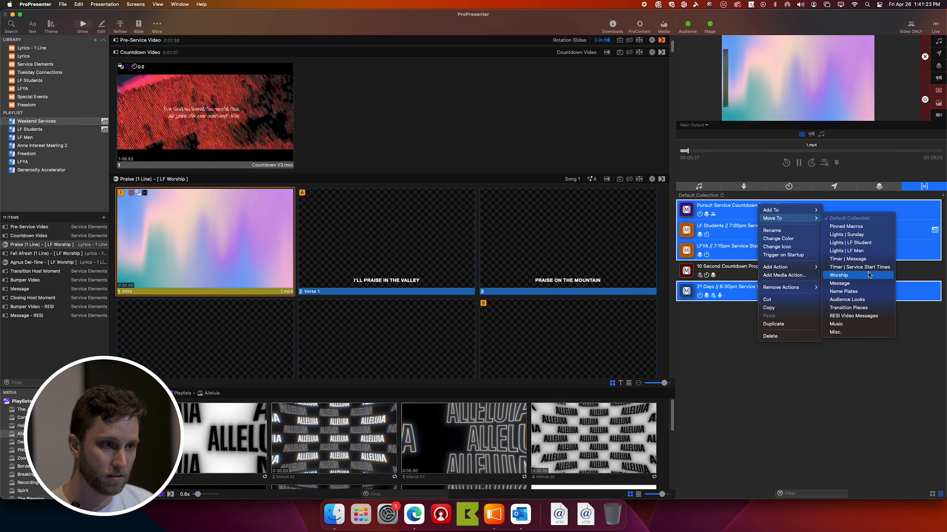
{"action": "left_click", "coordinate": [872, 268]}
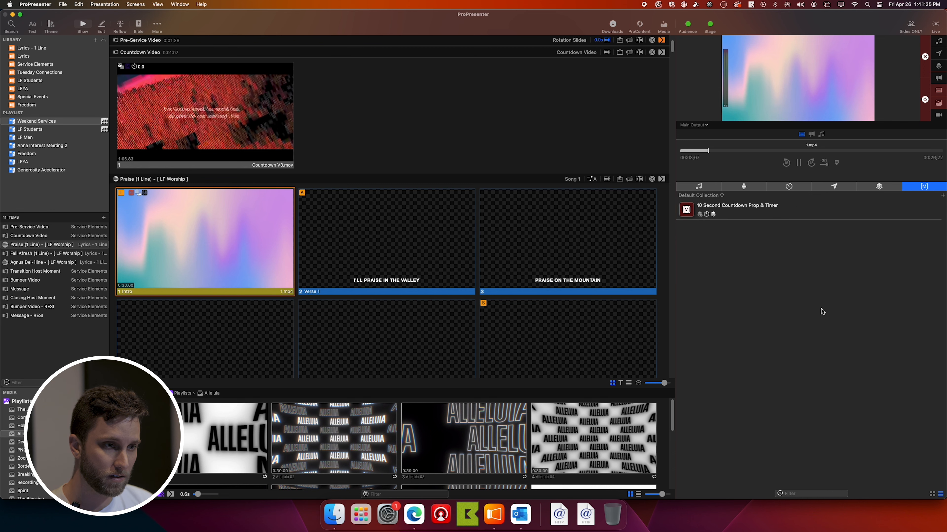
Step: Trigger the 10 Second Countdown Prop & Timer macro to preview it and check which collections it could go into
{"action": "left_click", "coordinate": [773, 214]}
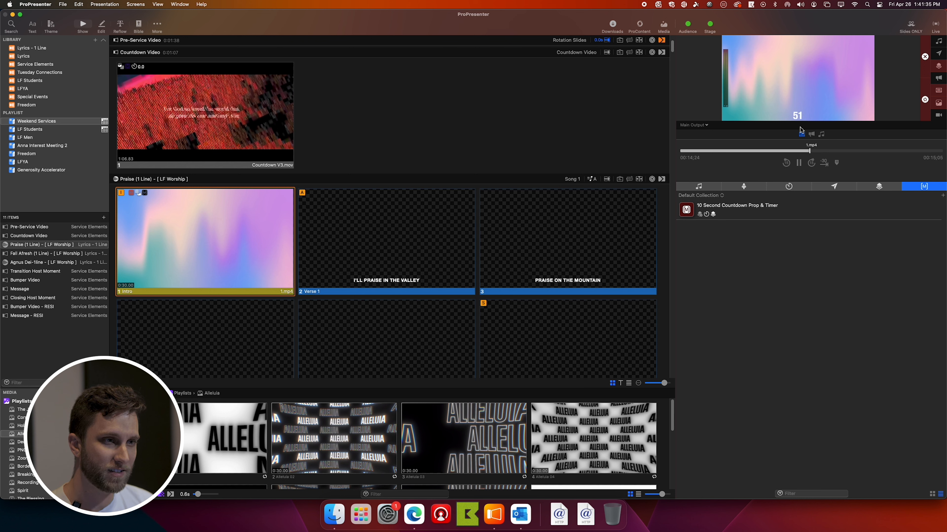
{"action": "right_click", "coordinate": [770, 209]}
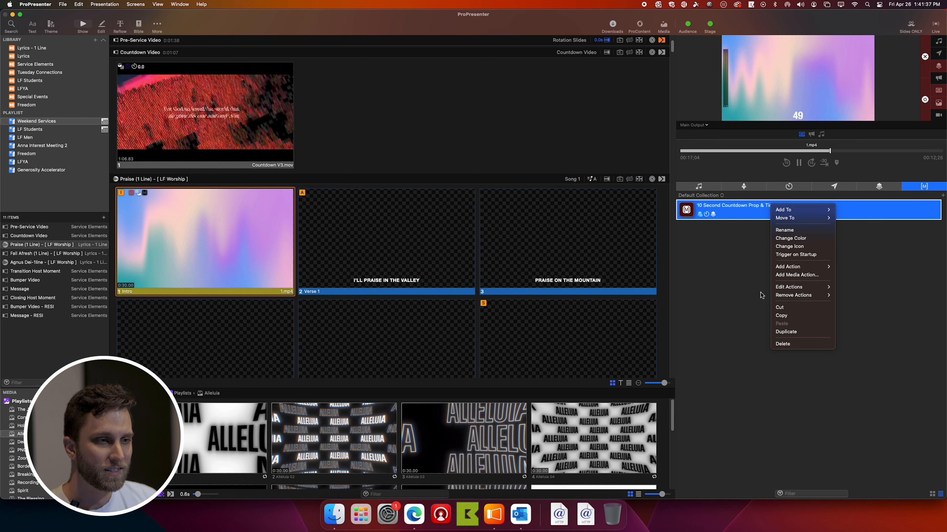
{"action": "mouse_move", "coordinate": [819, 221]}
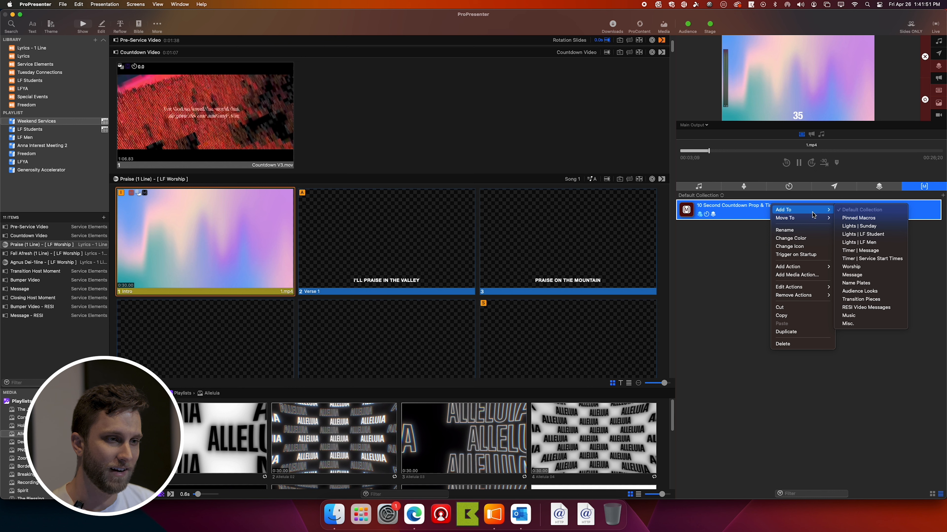
{"action": "left_click", "coordinate": [714, 201]}
Step: Create a macro collection named "Generic Countdown Timers" and place it directly above "Misc." in the collection list
{"action": "left_click", "coordinate": [702, 196]}
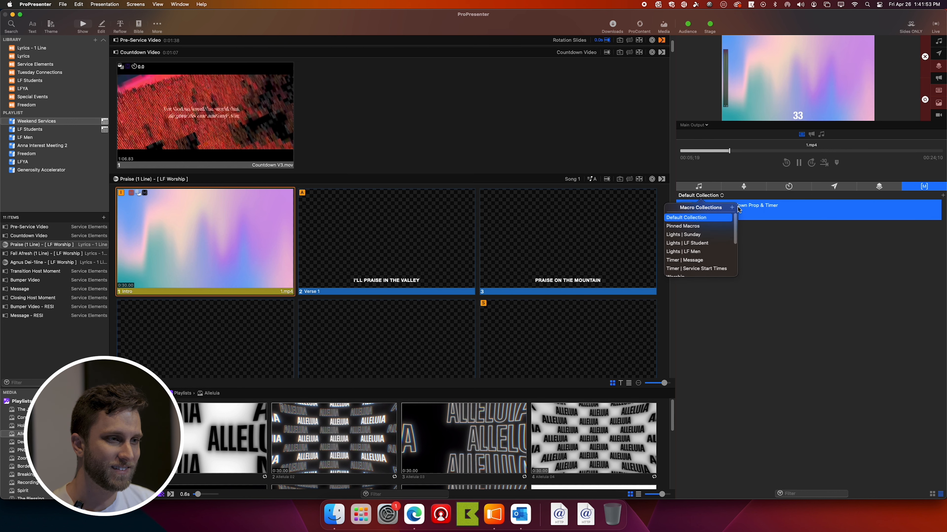
{"action": "left_click", "coordinate": [731, 207]}
{"action": "type", "text": "Countdown timers"}
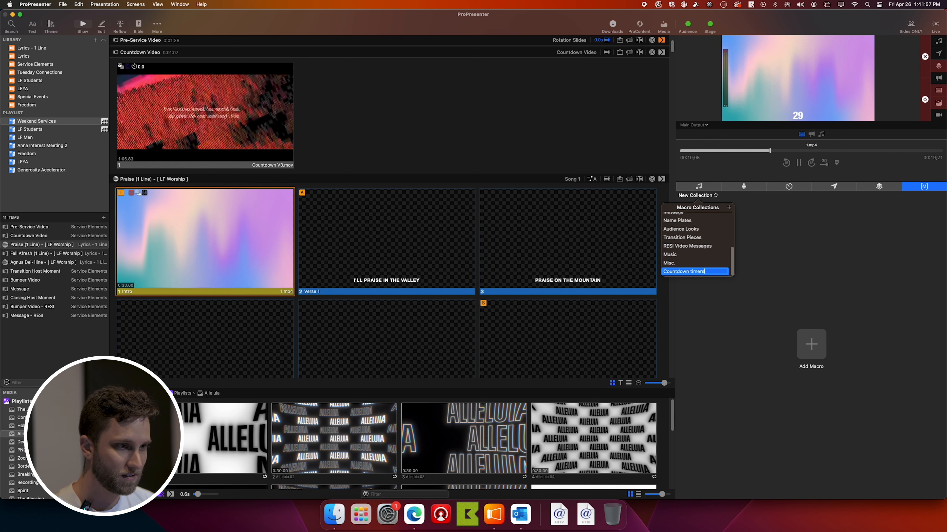
{"action": "type", "text": "T"}
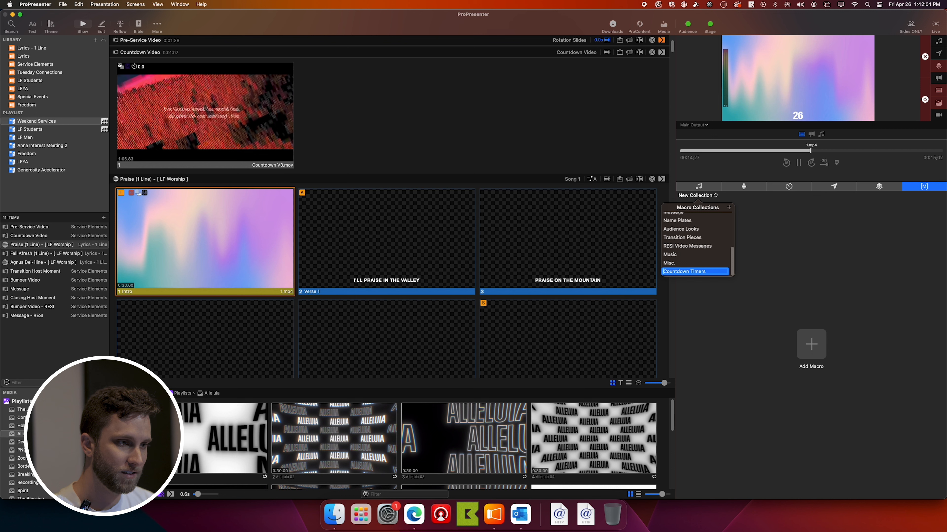
{"action": "type", "text": "Generic"}
{"action": "key", "text": "Return"}
{"action": "scroll", "coordinate": [723, 256], "scroll_direction": "down", "scroll_amount": 5}
{"action": "mouse_move", "coordinate": [710, 271]}
{"action": "left_mouse_down"}
{"action": "mouse_move", "coordinate": [710, 238]}
{"action": "mouse_move", "coordinate": [714, 275]}
{"action": "mouse_move", "coordinate": [702, 255]}
{"action": "mouse_move", "coordinate": [703, 262]}
{"action": "left_mouse_up"}
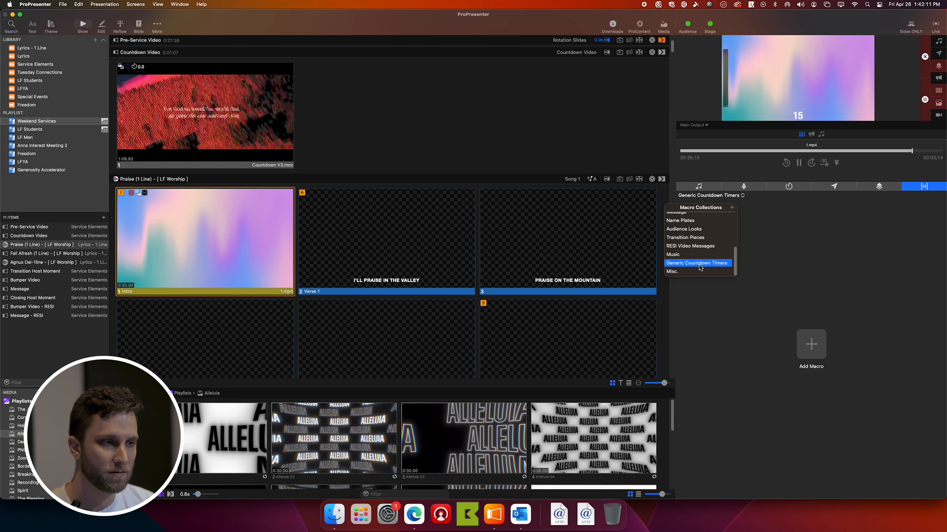
{"action": "left_click", "coordinate": [843, 229]}
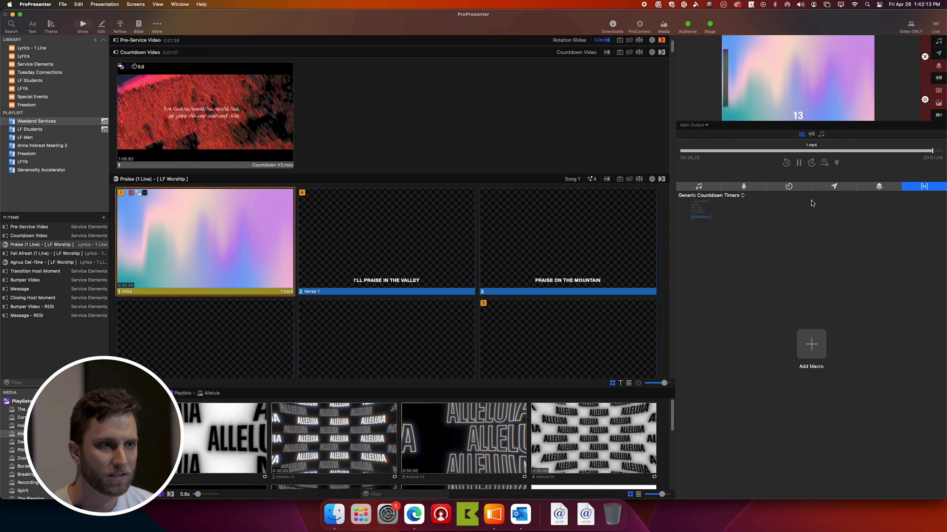
Step: Check the timer list, return to the macros and move the 10 Second Countdown Prop & Timer macro from the Default Collection into "Generic Countdown Timers"
{"action": "left_click", "coordinate": [789, 186]}
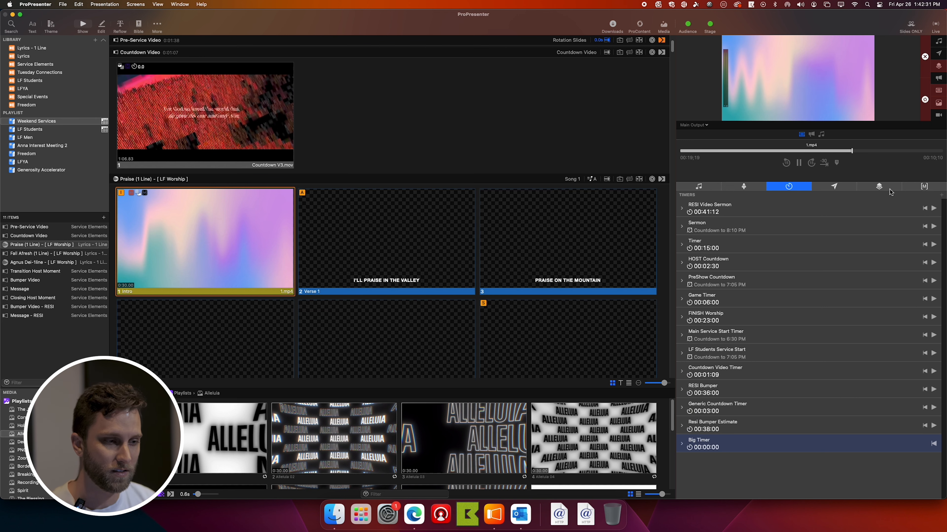
{"action": "left_click", "coordinate": [916, 186]}
{"action": "left_click", "coordinate": [718, 195]}
{"action": "scroll", "coordinate": [707, 231], "scroll_direction": "up", "scroll_amount": 3}
{"action": "left_click", "coordinate": [704, 217]}
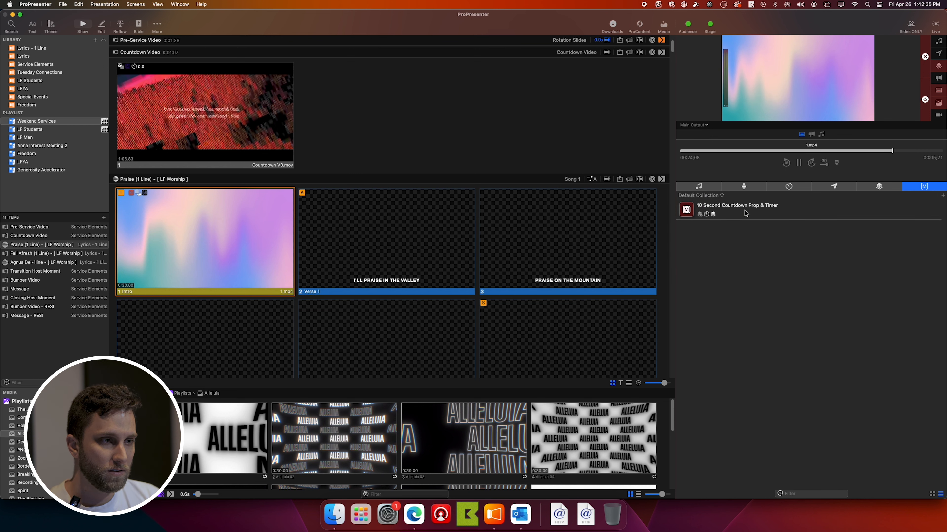
{"action": "right_click", "coordinate": [745, 209]}
{"action": "mouse_move", "coordinate": [799, 224]}
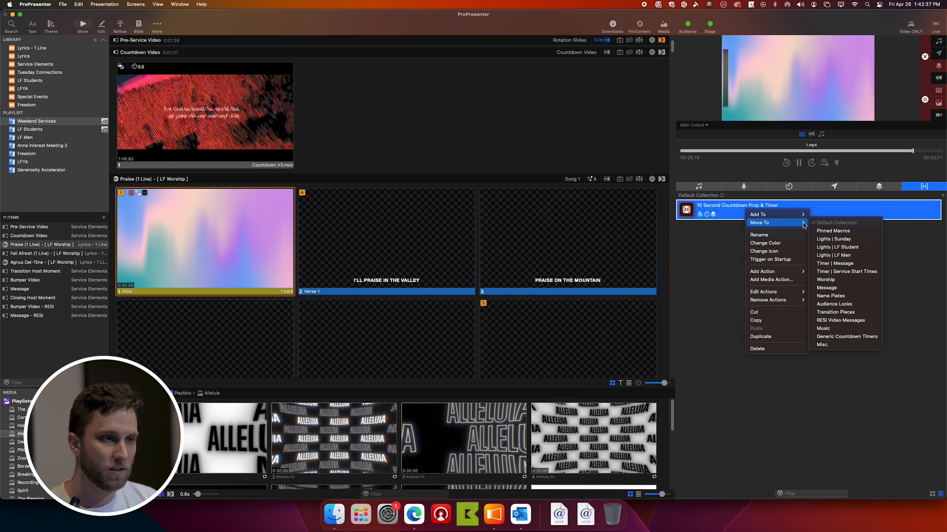
{"action": "left_click", "coordinate": [846, 336]}
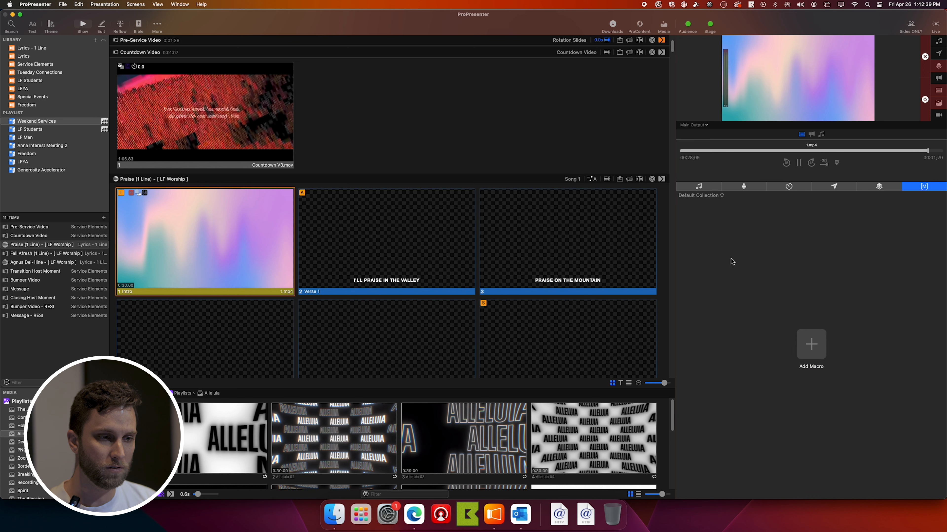
Step: Delete the empty Default Collection from the macro collections and close the collection list
{"action": "left_click", "coordinate": [709, 198]}
{"action": "right_click", "coordinate": [695, 218]}
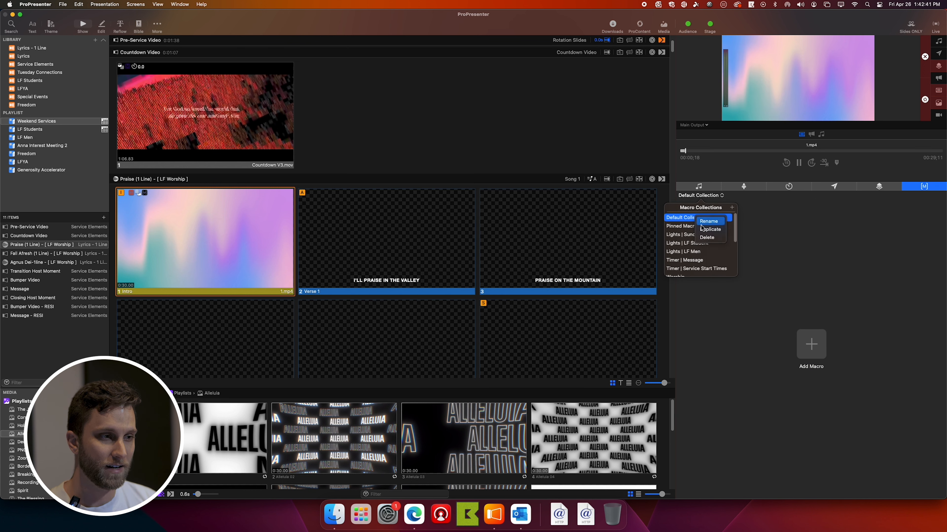
{"action": "left_click", "coordinate": [707, 238]}
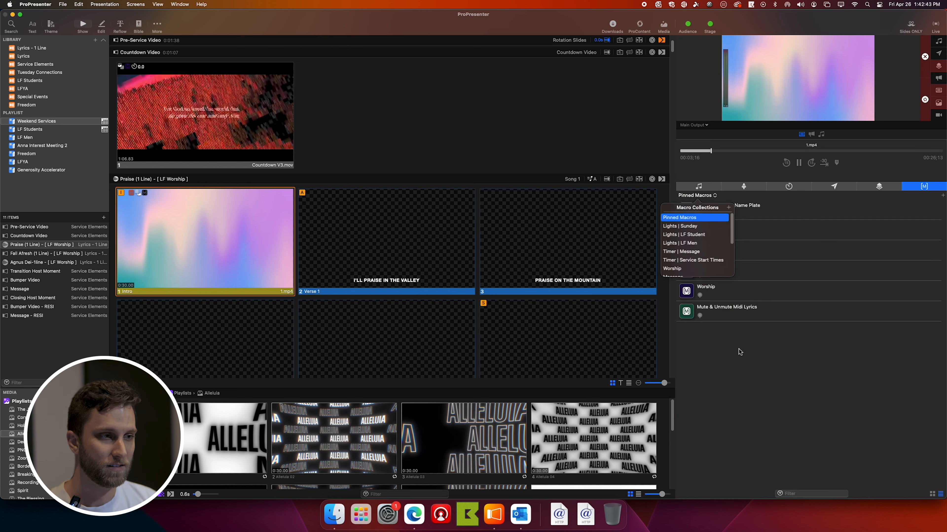
{"action": "left_click", "coordinate": [740, 288]}
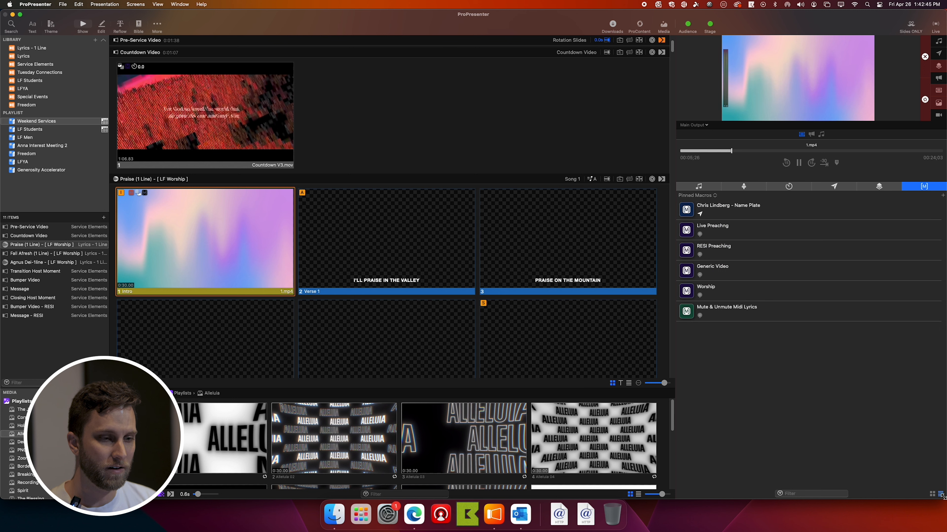
Step: Compare the grid and list views of the pinned macros, and look over the macros in the Worship and Message collections
{"action": "left_click", "coordinate": [931, 494]}
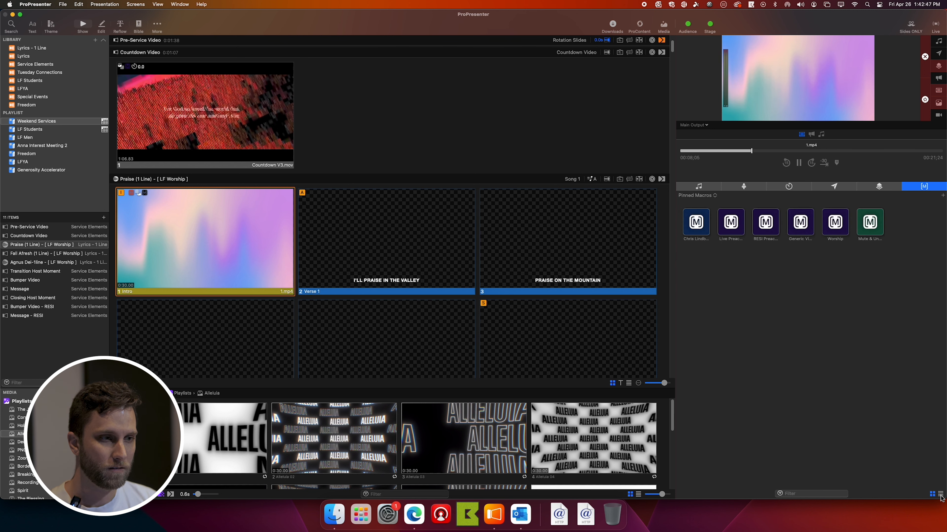
{"action": "left_click", "coordinate": [940, 495]}
{"action": "left_click", "coordinate": [696, 195]}
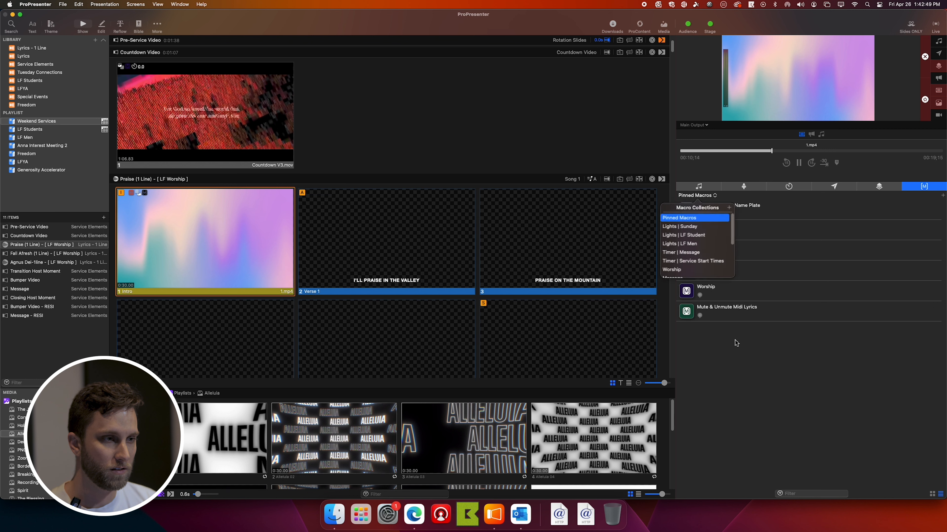
{"action": "scroll", "coordinate": [690, 245], "scroll_direction": "down", "scroll_amount": 5}
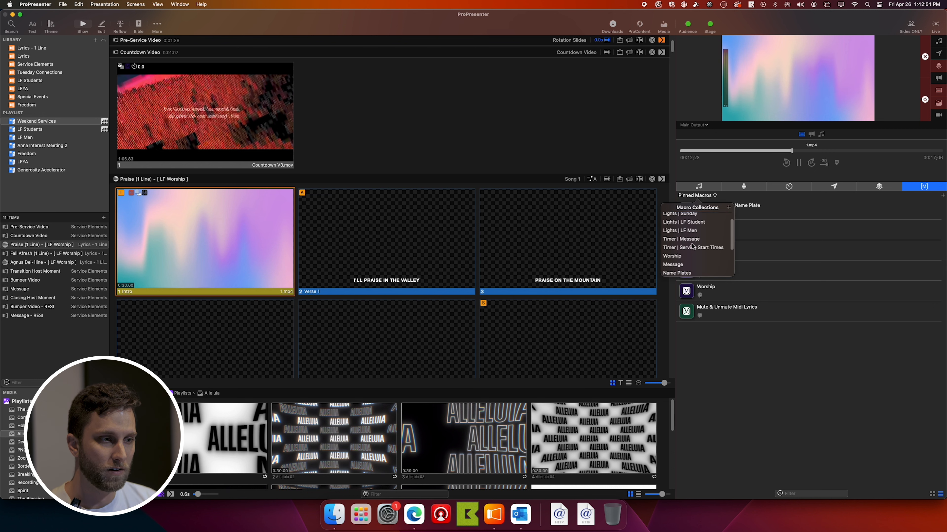
{"action": "scroll", "coordinate": [690, 245], "scroll_direction": "up", "scroll_amount": 3}
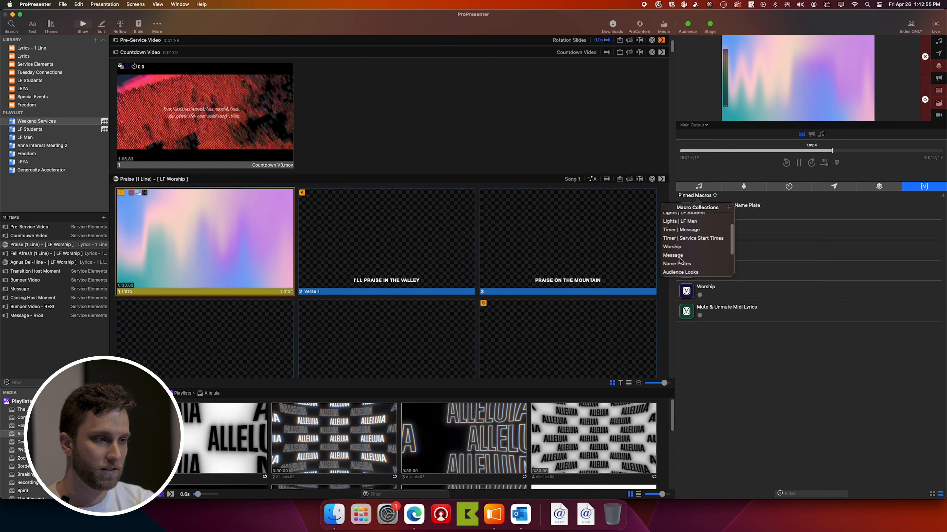
{"action": "left_click", "coordinate": [674, 251]}
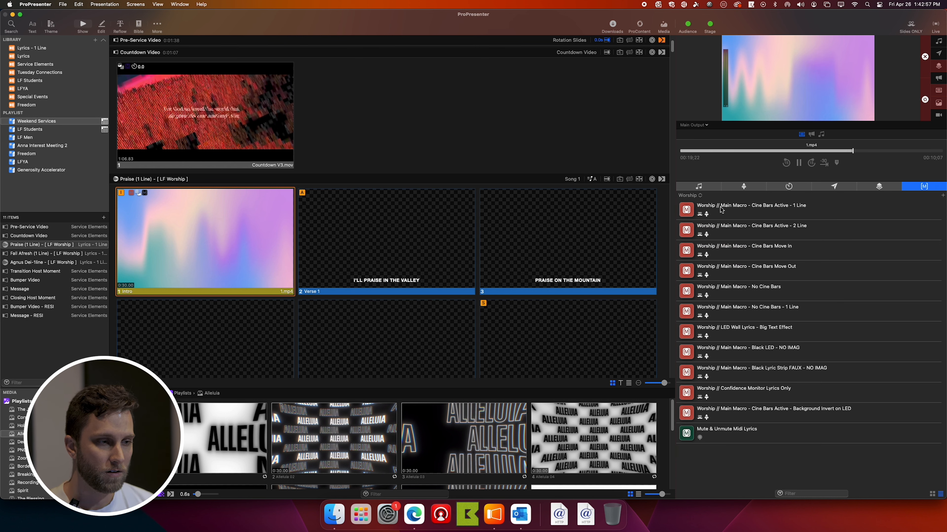
{"action": "left_click", "coordinate": [689, 196]}
{"action": "scroll", "coordinate": [692, 252], "scroll_direction": "down", "scroll_amount": 2}
{"action": "left_click", "coordinate": [685, 249]}
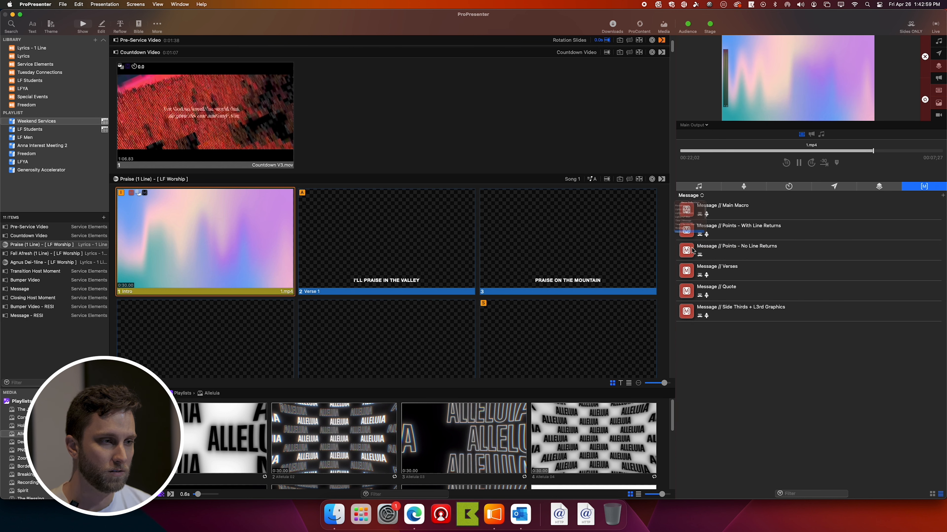
Step: Look over the name plate entries among the messages and the matching macros in the Name Plates collection
{"action": "left_click", "coordinate": [690, 196]}
{"action": "scroll", "coordinate": [680, 251], "scroll_direction": "down", "scroll_amount": 2}
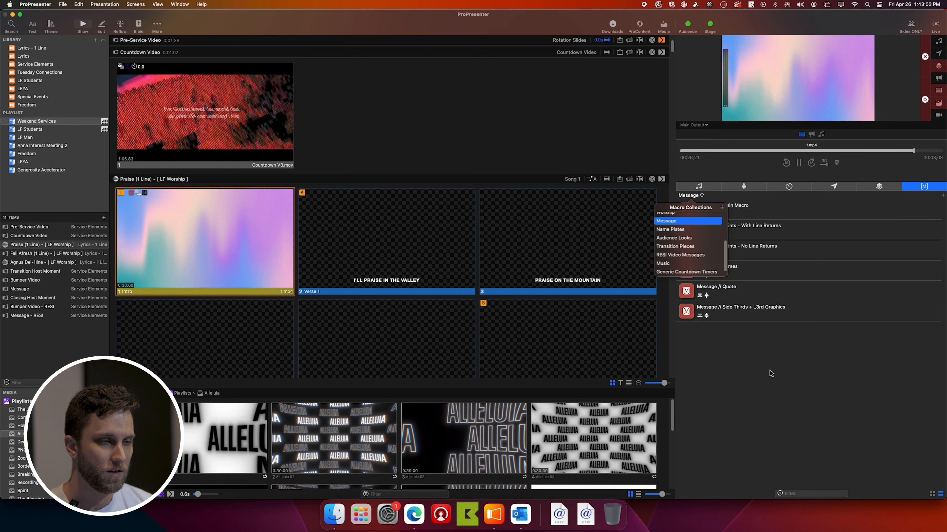
{"action": "left_click", "coordinate": [783, 307]}
{"action": "left_click", "coordinate": [834, 186]}
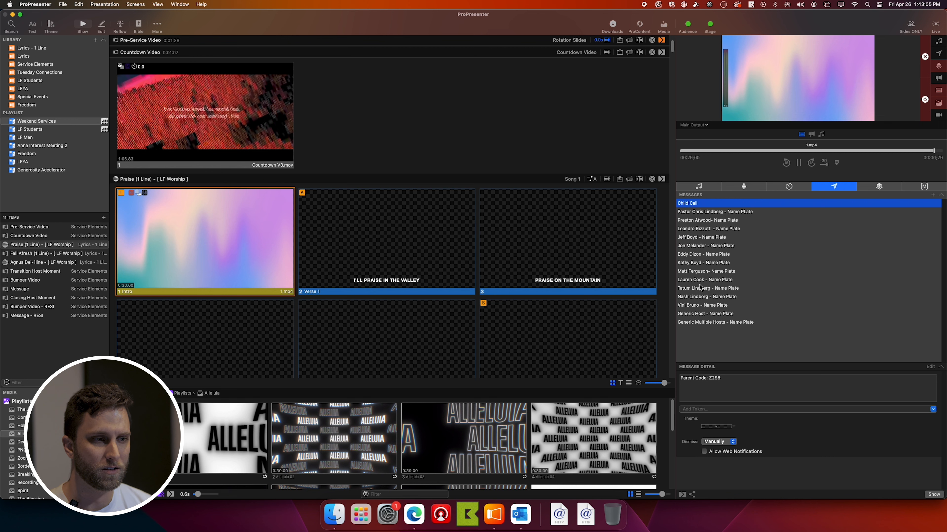
{"action": "left_click", "coordinate": [924, 187]}
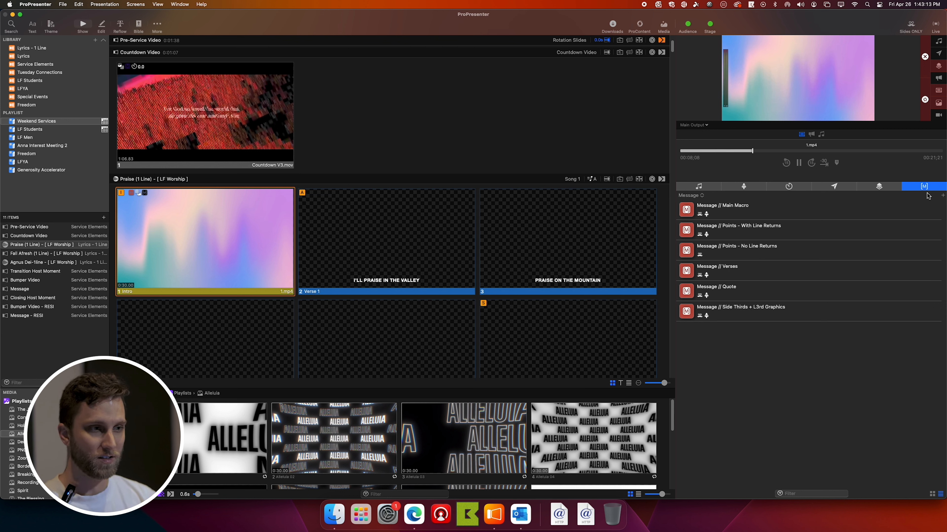
{"action": "left_click", "coordinate": [691, 195]}
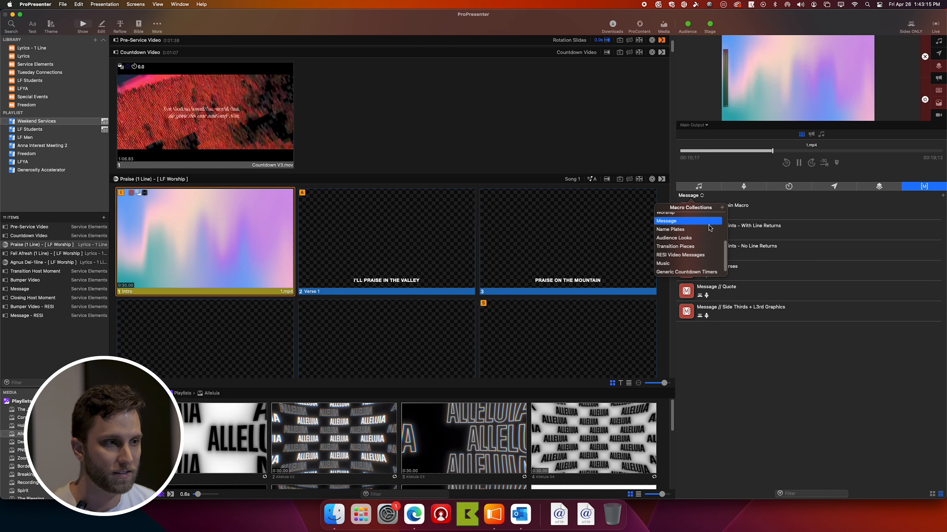
{"action": "left_click", "coordinate": [688, 230]}
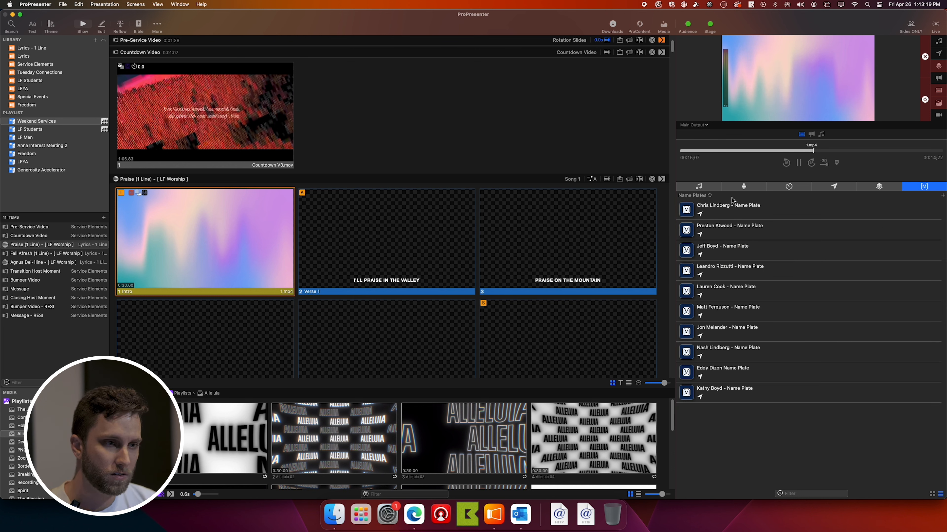
Step: Move the Worship and Message collections up in the collection list so they follow directly after Pinned Macros
{"action": "left_click", "coordinate": [693, 196]}
{"action": "scroll", "coordinate": [696, 239], "scroll_direction": "down", "scroll_amount": 1}
{"action": "scroll", "coordinate": [695, 239], "scroll_direction": "down", "scroll_amount": 4}
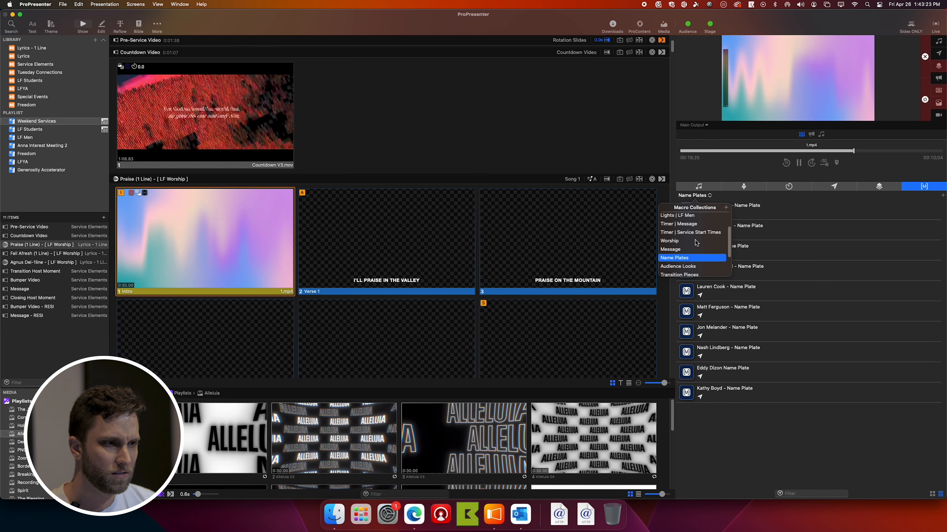
{"action": "scroll", "coordinate": [680, 242], "scroll_direction": "down", "scroll_amount": 2}
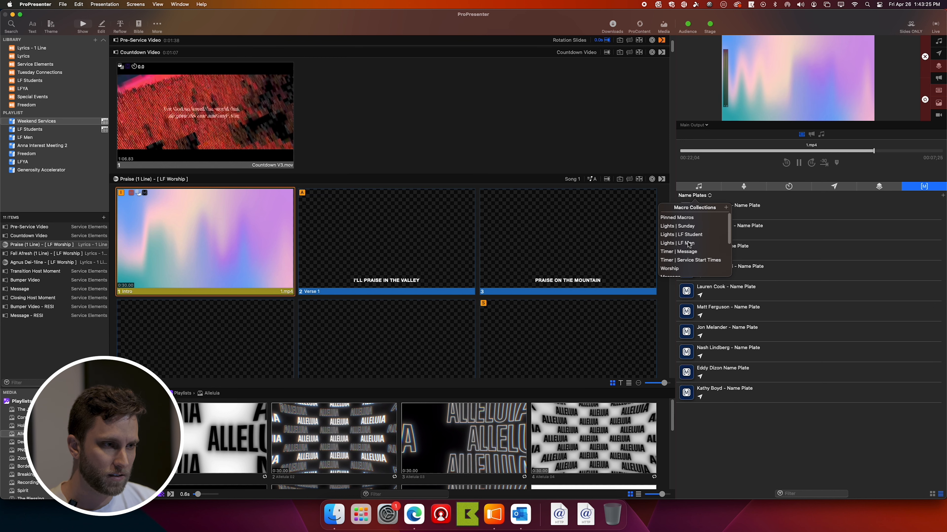
{"action": "scroll", "coordinate": [688, 263], "scroll_direction": "up", "scroll_amount": 7}
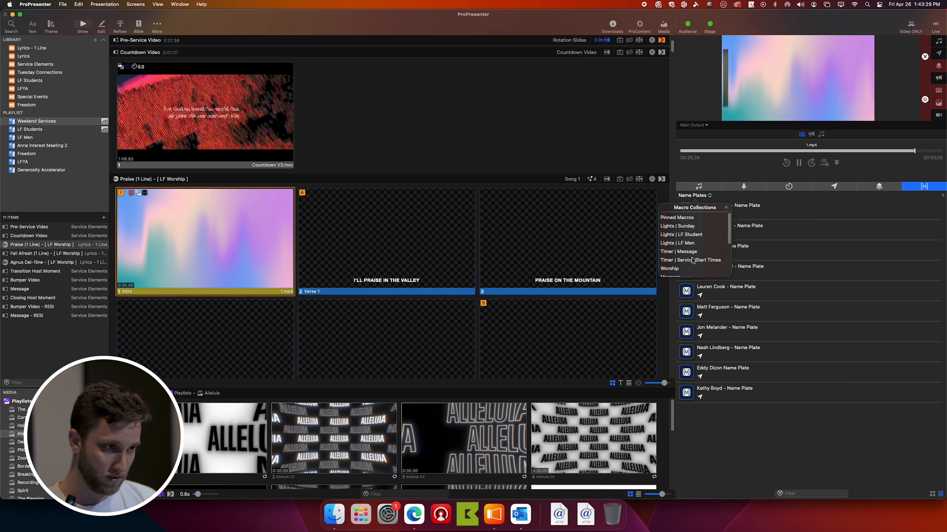
{"action": "scroll", "coordinate": [692, 246], "scroll_direction": "down", "scroll_amount": 5}
{"action": "scroll", "coordinate": [697, 245], "scroll_direction": "up", "scroll_amount": 5}
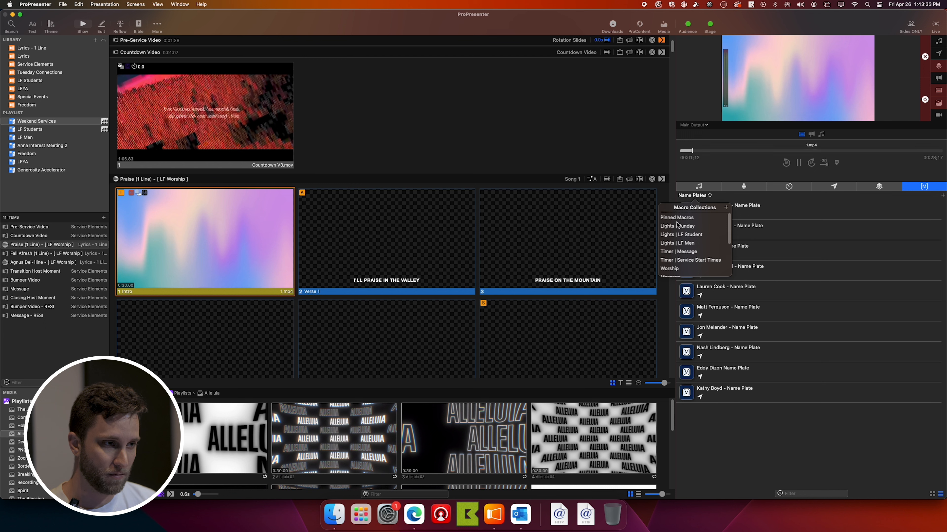
{"action": "left_click_drag", "start_coordinate": [678, 270], "coordinate": [688, 224]}
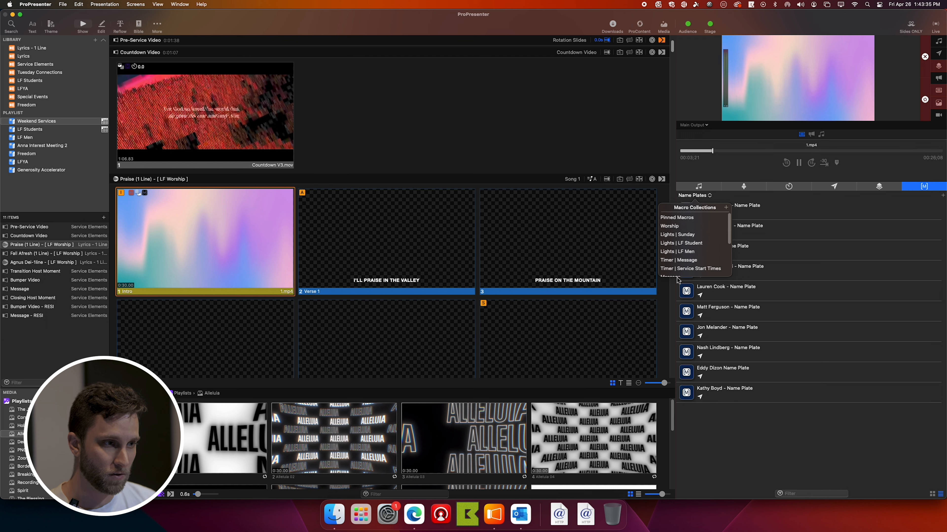
{"action": "left_click_drag", "start_coordinate": [675, 278], "coordinate": [677, 225]}
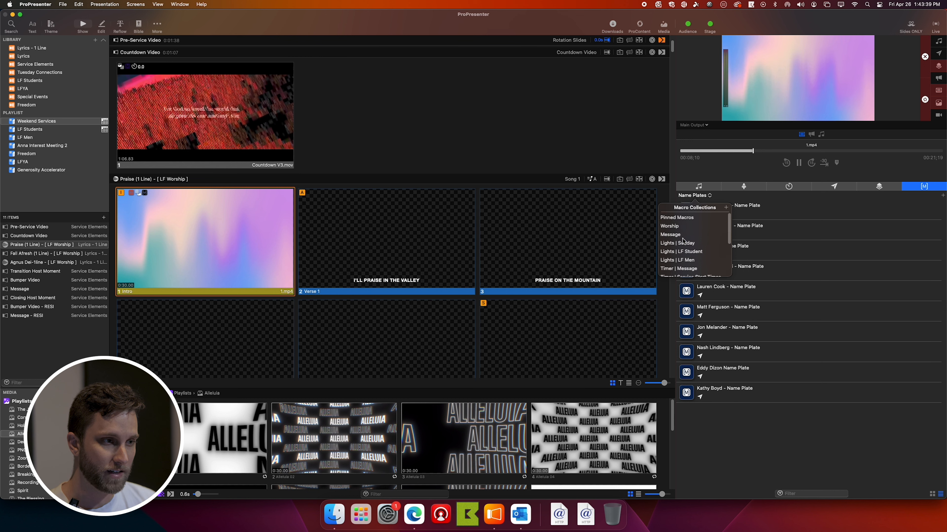
Step: Place the "Timer | Service Start Times" collection directly below Message in the collection list
{"action": "scroll", "coordinate": [681, 241], "scroll_direction": "down", "scroll_amount": 2}
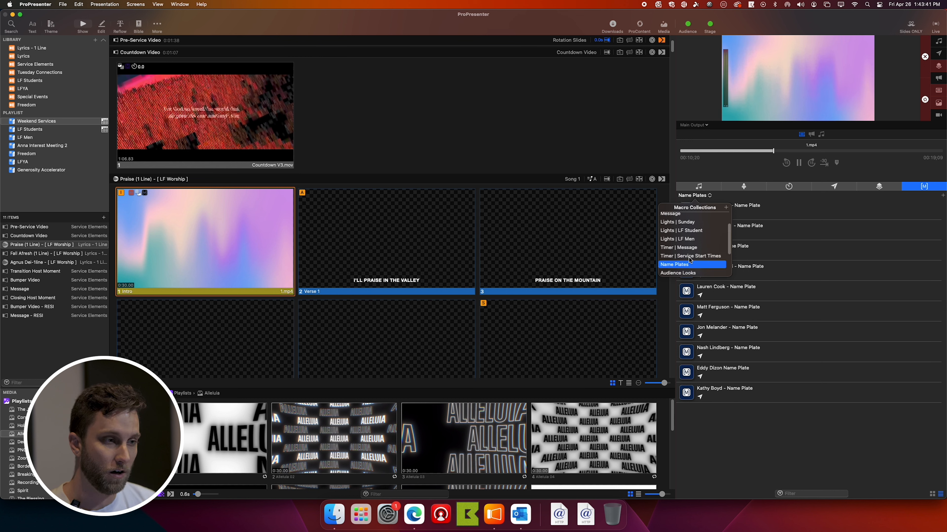
{"action": "scroll", "coordinate": [687, 257], "scroll_direction": "down", "scroll_amount": 1}
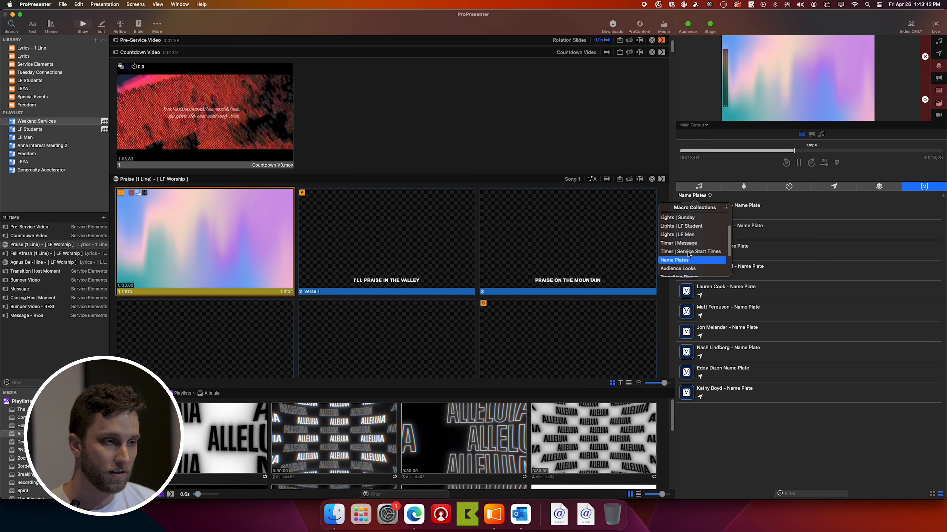
{"action": "mouse_move", "coordinate": [689, 253]}
{"action": "left_mouse_down"}
{"action": "mouse_move", "coordinate": [688, 225]}
{"action": "mouse_move", "coordinate": [690, 241]}
{"action": "left_mouse_up"}
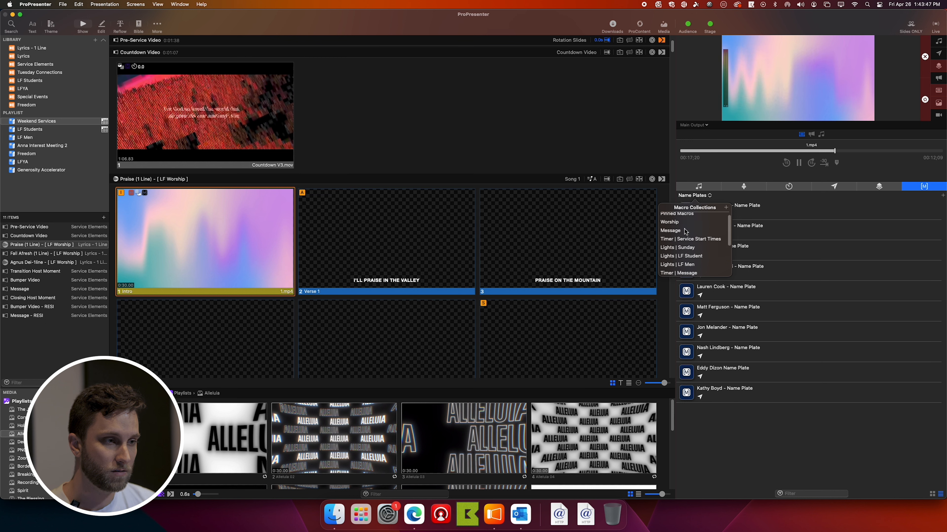
Step: Move the Name Plates collection up to sit directly below Pinned Macros in the collection list
{"action": "scroll", "coordinate": [691, 242], "scroll_direction": "down", "scroll_amount": 2}
{"action": "left_click", "coordinate": [698, 262]}
{"action": "scroll", "coordinate": [697, 262], "scroll_direction": "down", "scroll_amount": 1}
{"action": "left_click_drag", "start_coordinate": [684, 264], "coordinate": [687, 222]}
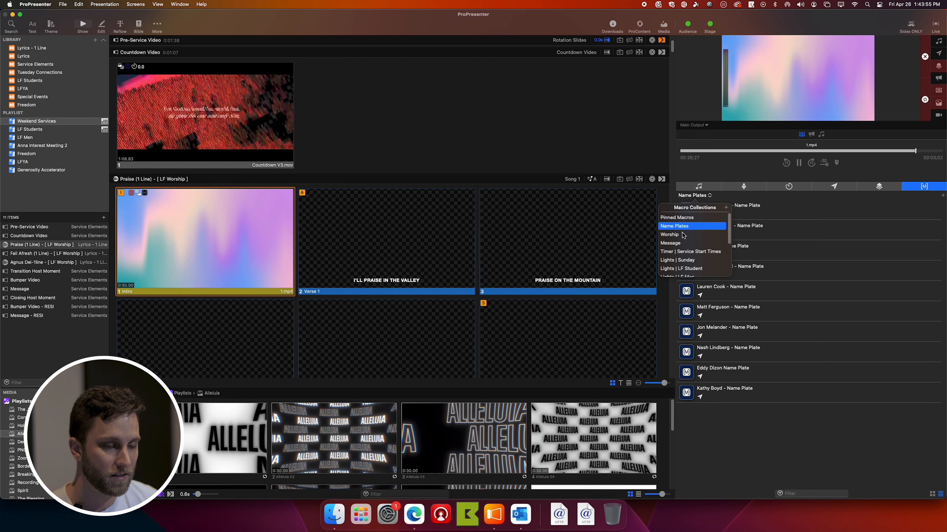
Step: View the macros in the Pinned Macros and Name Plates collections in turn
{"action": "left_click", "coordinate": [676, 227]}
{"action": "left_click", "coordinate": [699, 196]}
{"action": "left_click", "coordinate": [682, 221]}
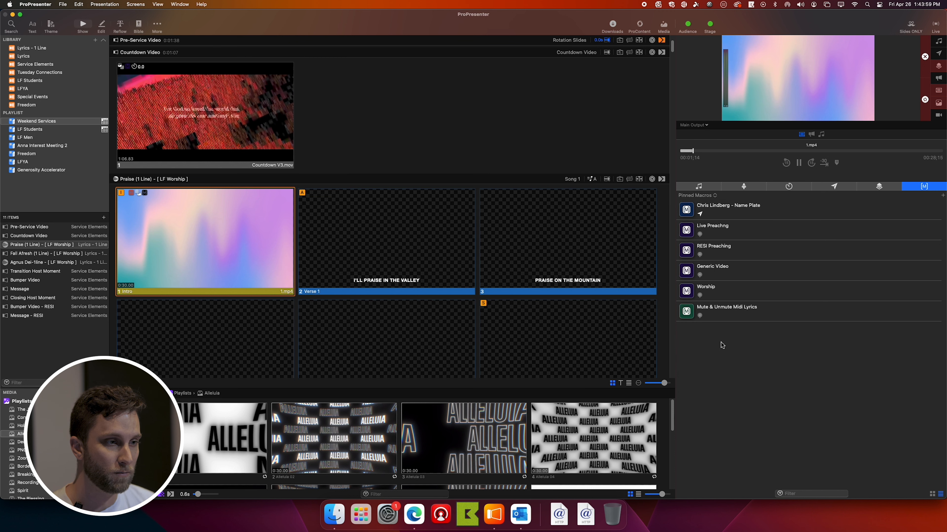
{"action": "left_click", "coordinate": [700, 195]}
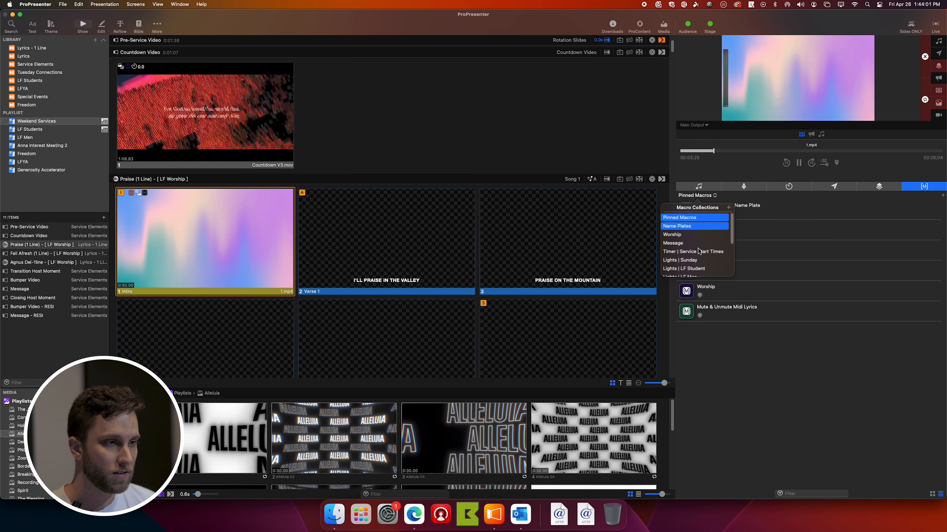
{"action": "left_click", "coordinate": [686, 226]}
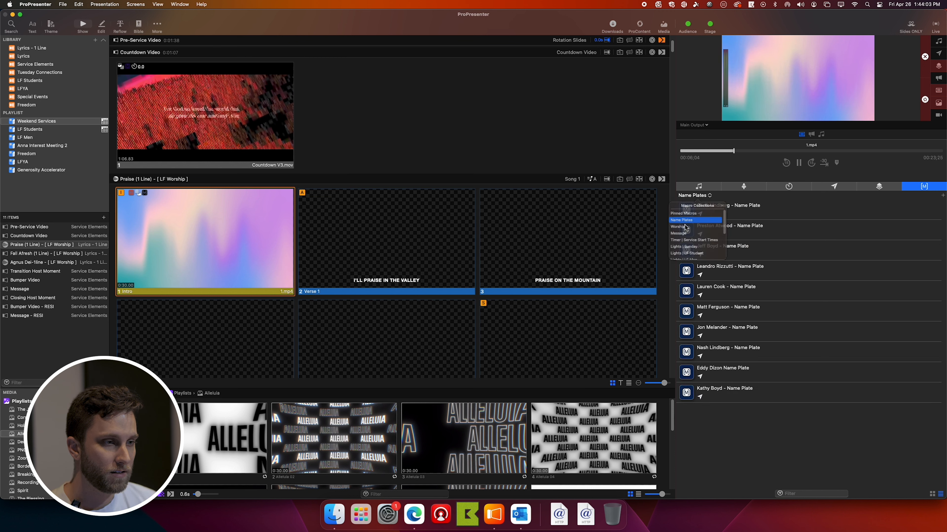
Step: Place the "Timer | Message" collection directly below "Timer | Service Start Times" and review the rest of the collection order
{"action": "left_click", "coordinate": [695, 196]}
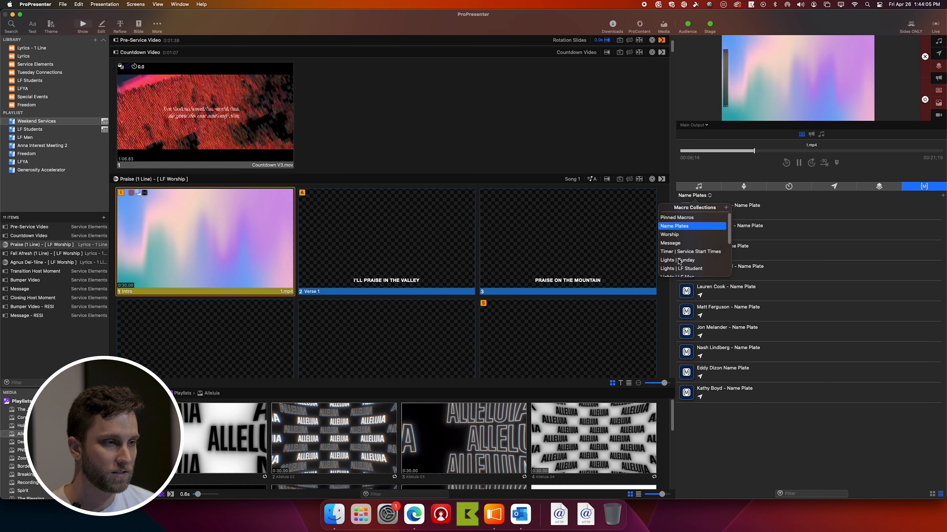
{"action": "scroll", "coordinate": [679, 261], "scroll_direction": "down", "scroll_amount": 2}
{"action": "scroll", "coordinate": [686, 256], "scroll_direction": "down", "scroll_amount": 2}
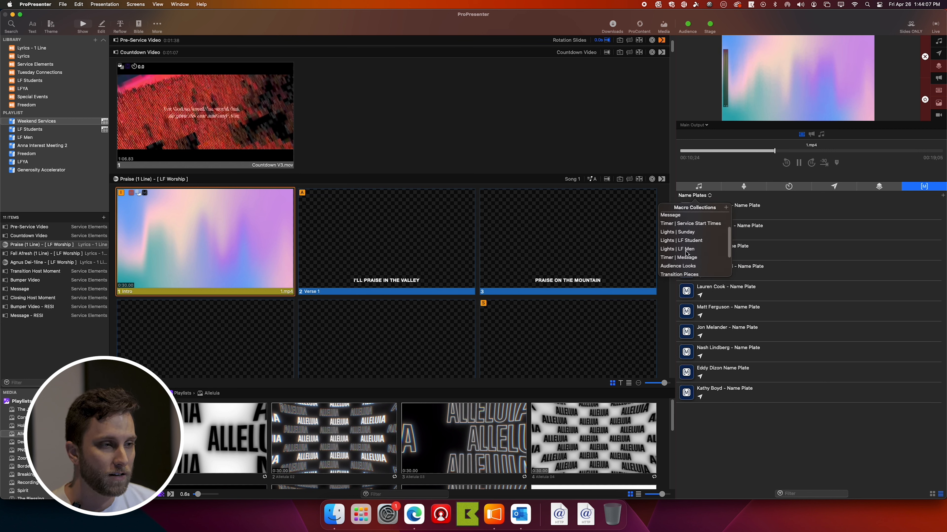
{"action": "left_click_drag", "start_coordinate": [686, 258], "coordinate": [690, 257]}
{"action": "mouse_move", "coordinate": [691, 257]}
{"action": "left_mouse_down"}
{"action": "mouse_move", "coordinate": [687, 247]}
{"action": "mouse_move", "coordinate": [701, 255]}
{"action": "left_mouse_up"}
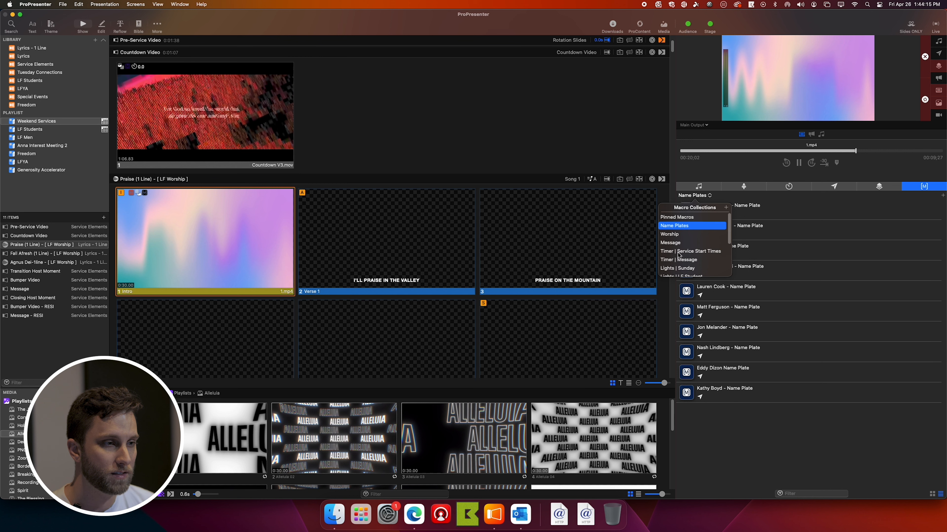
{"action": "scroll", "coordinate": [685, 257], "scroll_direction": "down", "scroll_amount": 3}
{"action": "scroll", "coordinate": [685, 256], "scroll_direction": "down", "scroll_amount": 3}
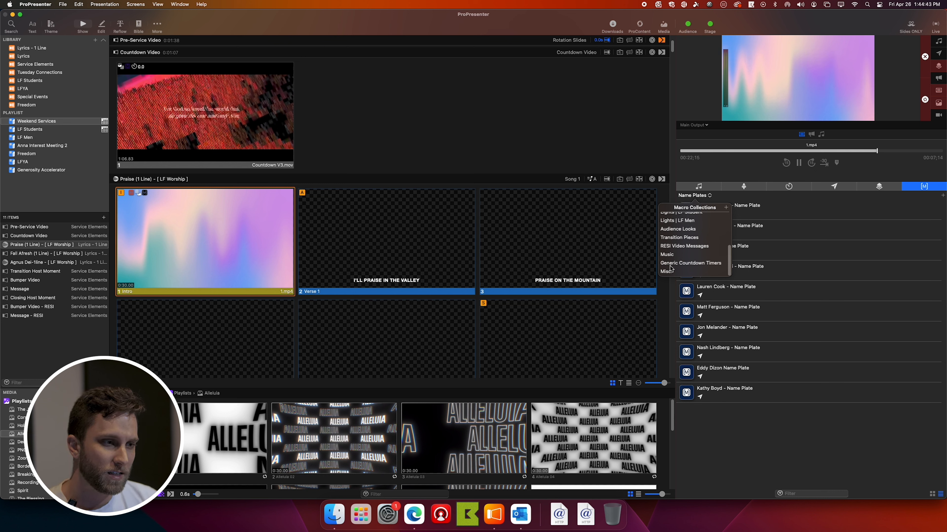
Step: View the macros in the Music and RESI Video Messages collections in turn
{"action": "left_click", "coordinate": [673, 256]}
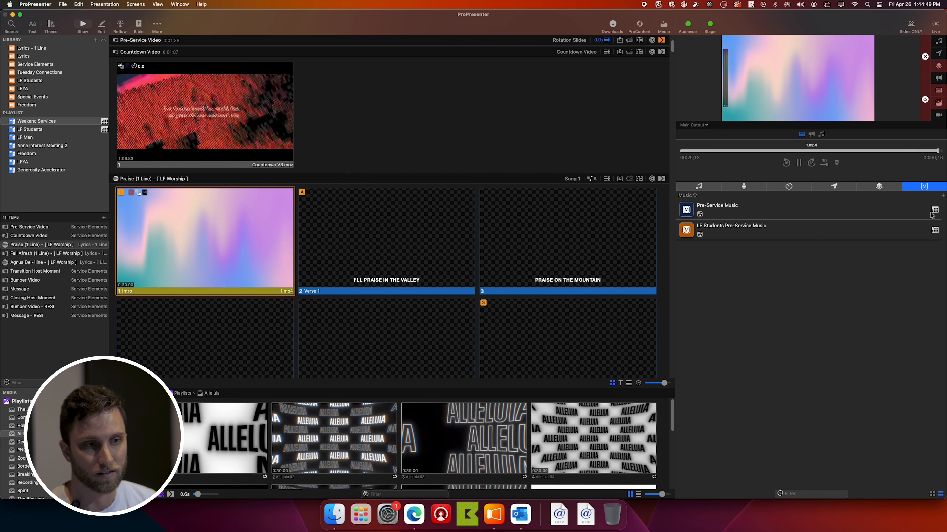
{"action": "left_click", "coordinate": [689, 195]}
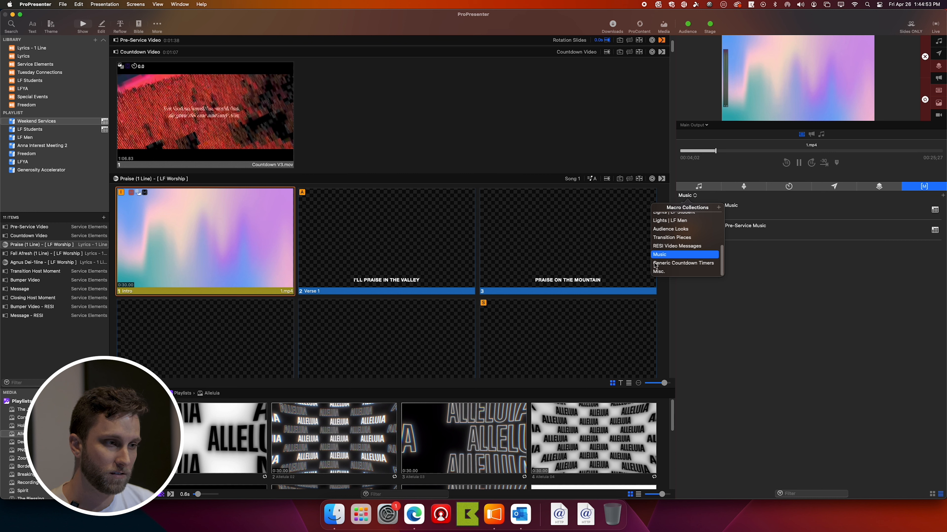
{"action": "left_click", "coordinate": [689, 246]}
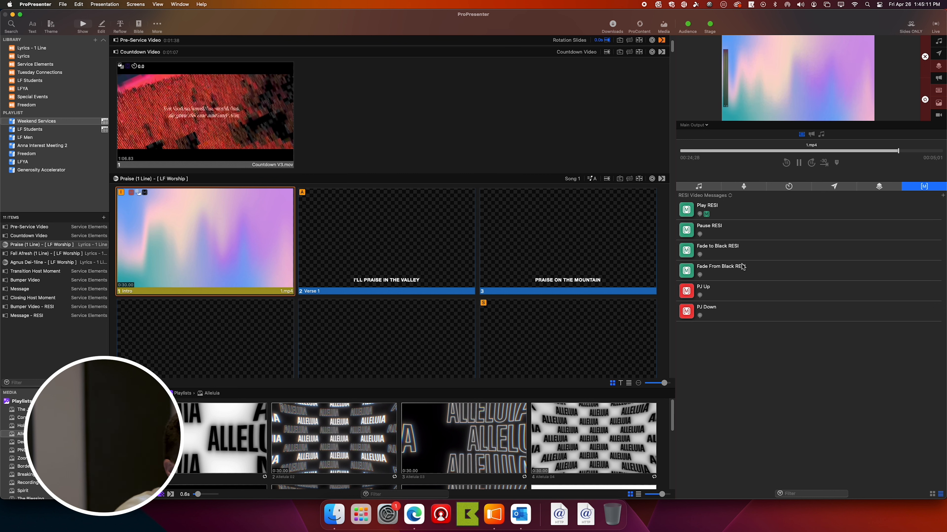
Step: Review the full order of the macro collections, then display the Pinned Macros collection
{"action": "left_click", "coordinate": [730, 197]}
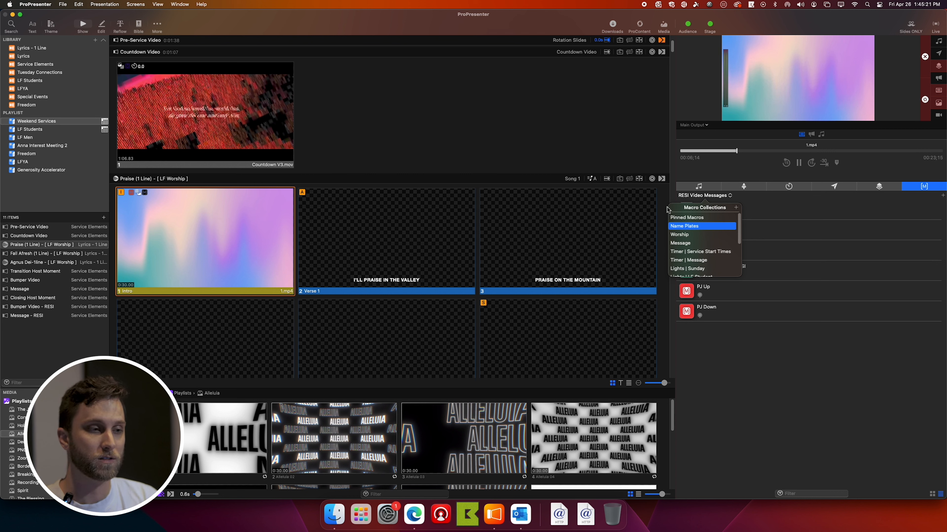
{"action": "scroll", "coordinate": [704, 246], "scroll_direction": "down", "scroll_amount": 4}
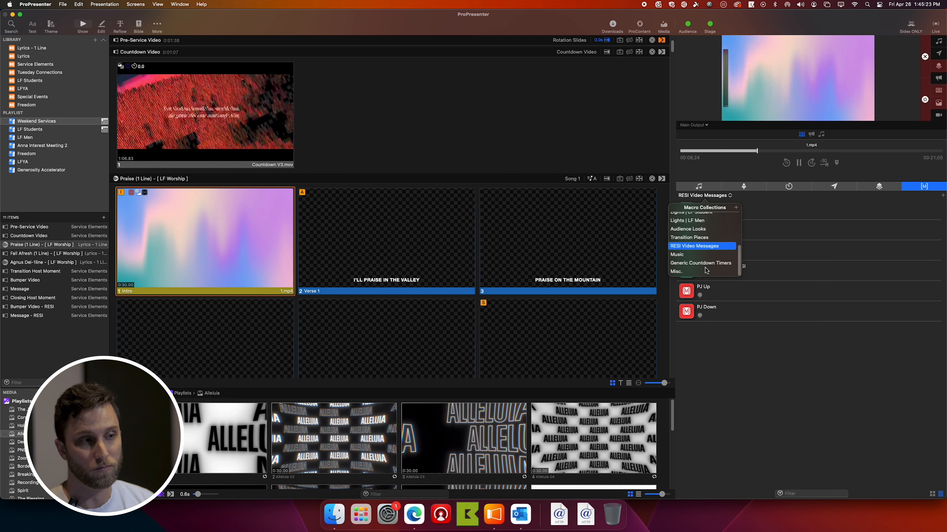
{"action": "scroll", "coordinate": [703, 265], "scroll_direction": "up", "scroll_amount": 3}
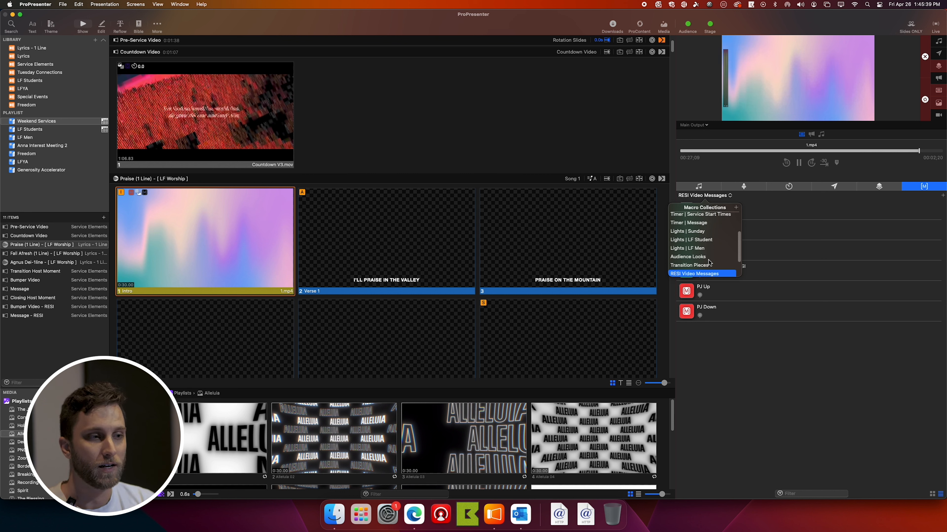
{"action": "scroll", "coordinate": [708, 264], "scroll_direction": "down", "scroll_amount": 2}
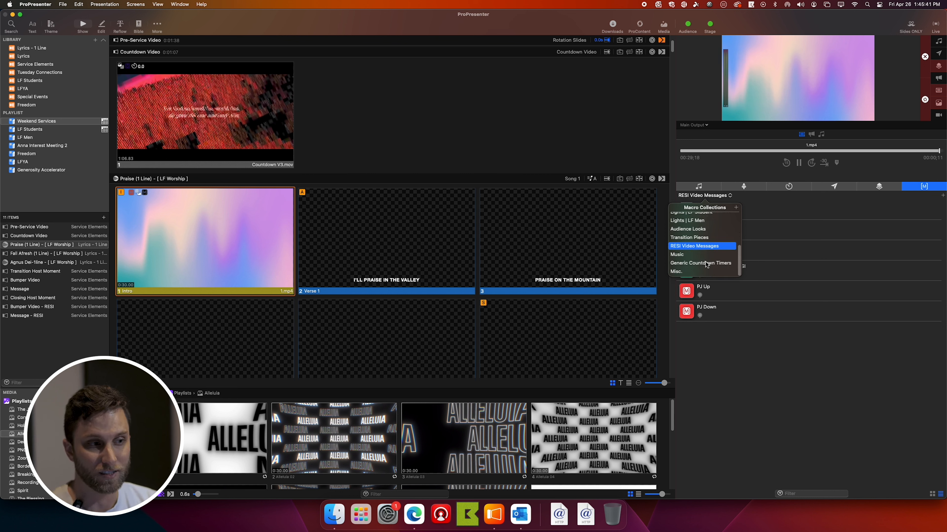
{"action": "scroll", "coordinate": [708, 264], "scroll_direction": "up", "scroll_amount": 4}
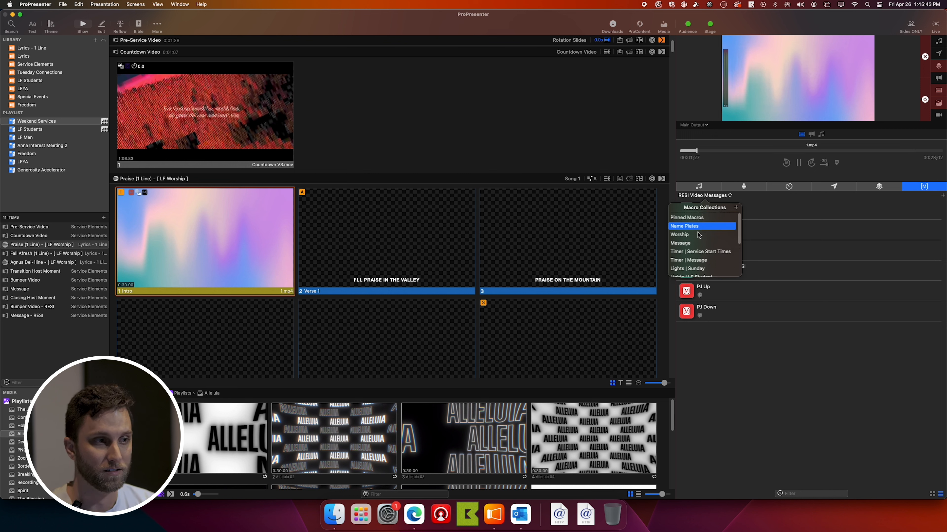
{"action": "left_click", "coordinate": [687, 218]}
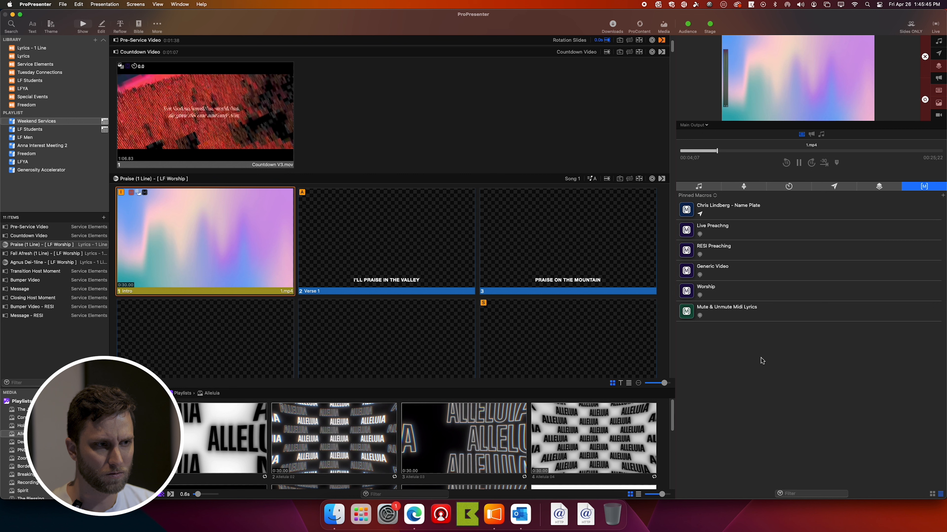